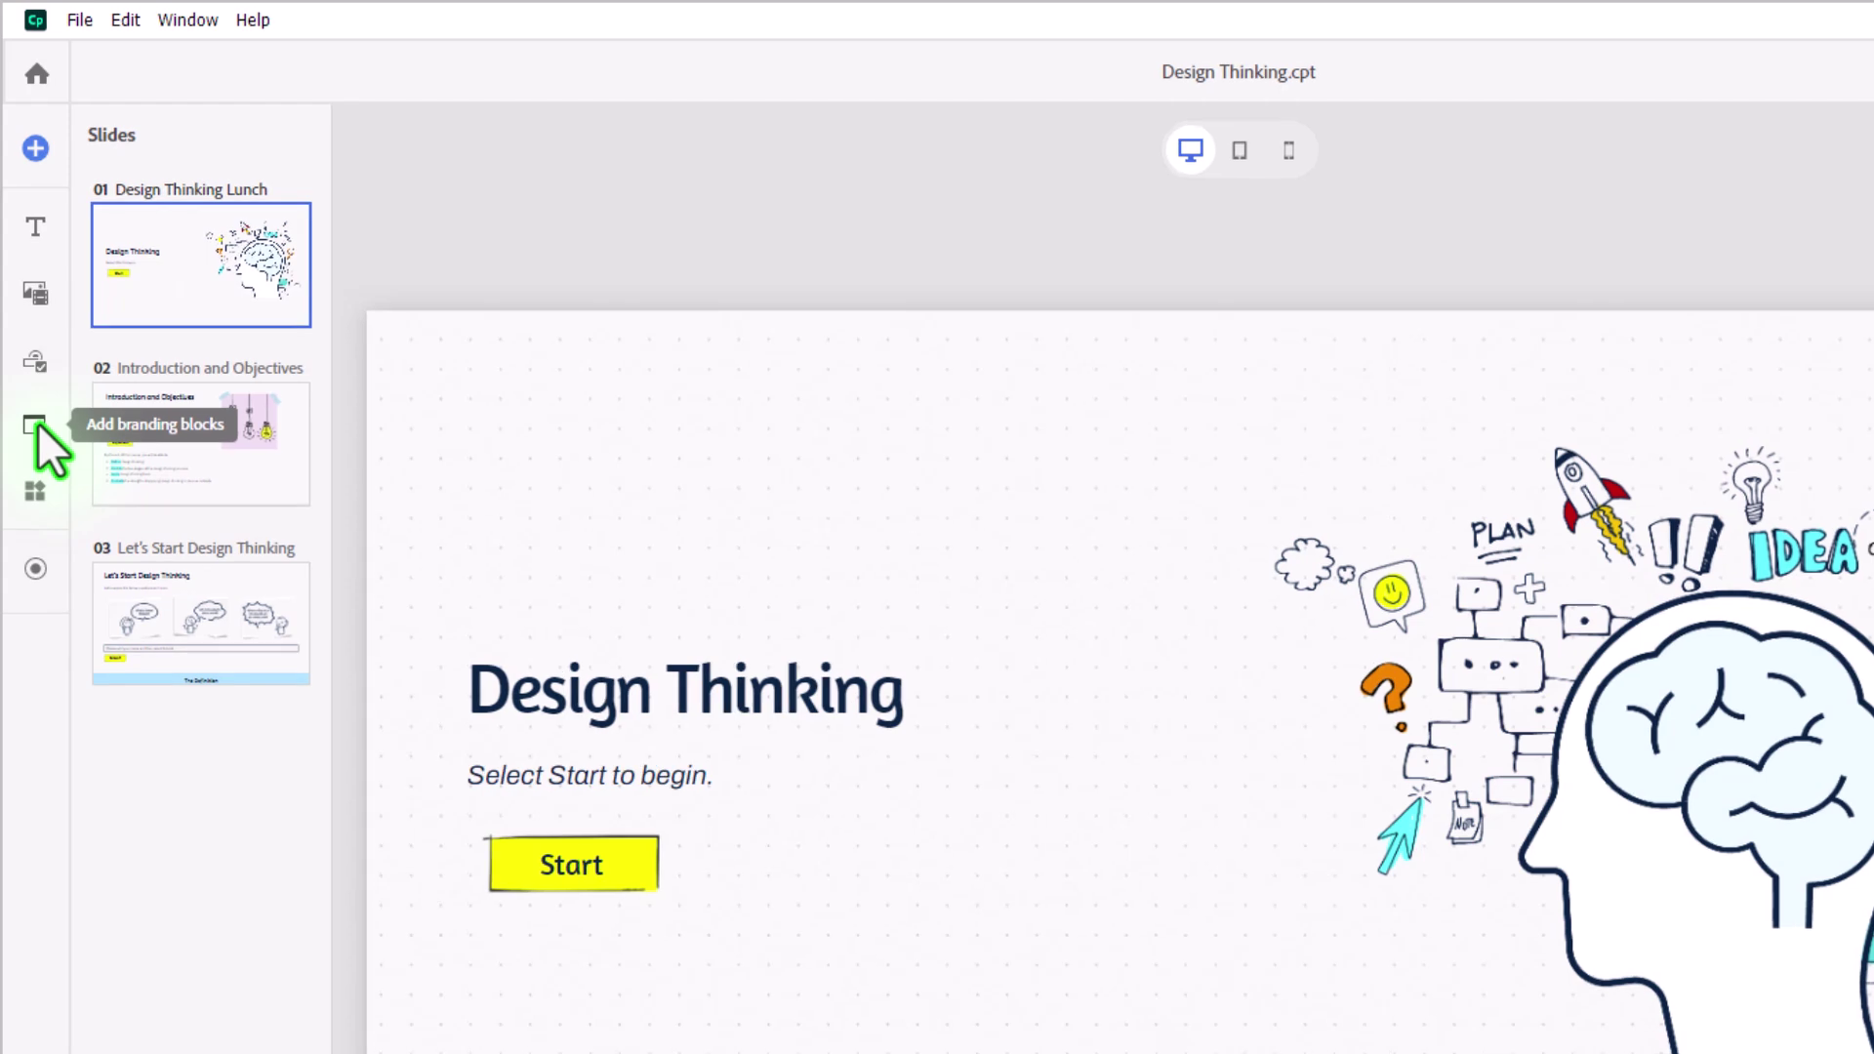
- Add a branding header to all slides and check it on slides 2 and 3
click(37, 422)
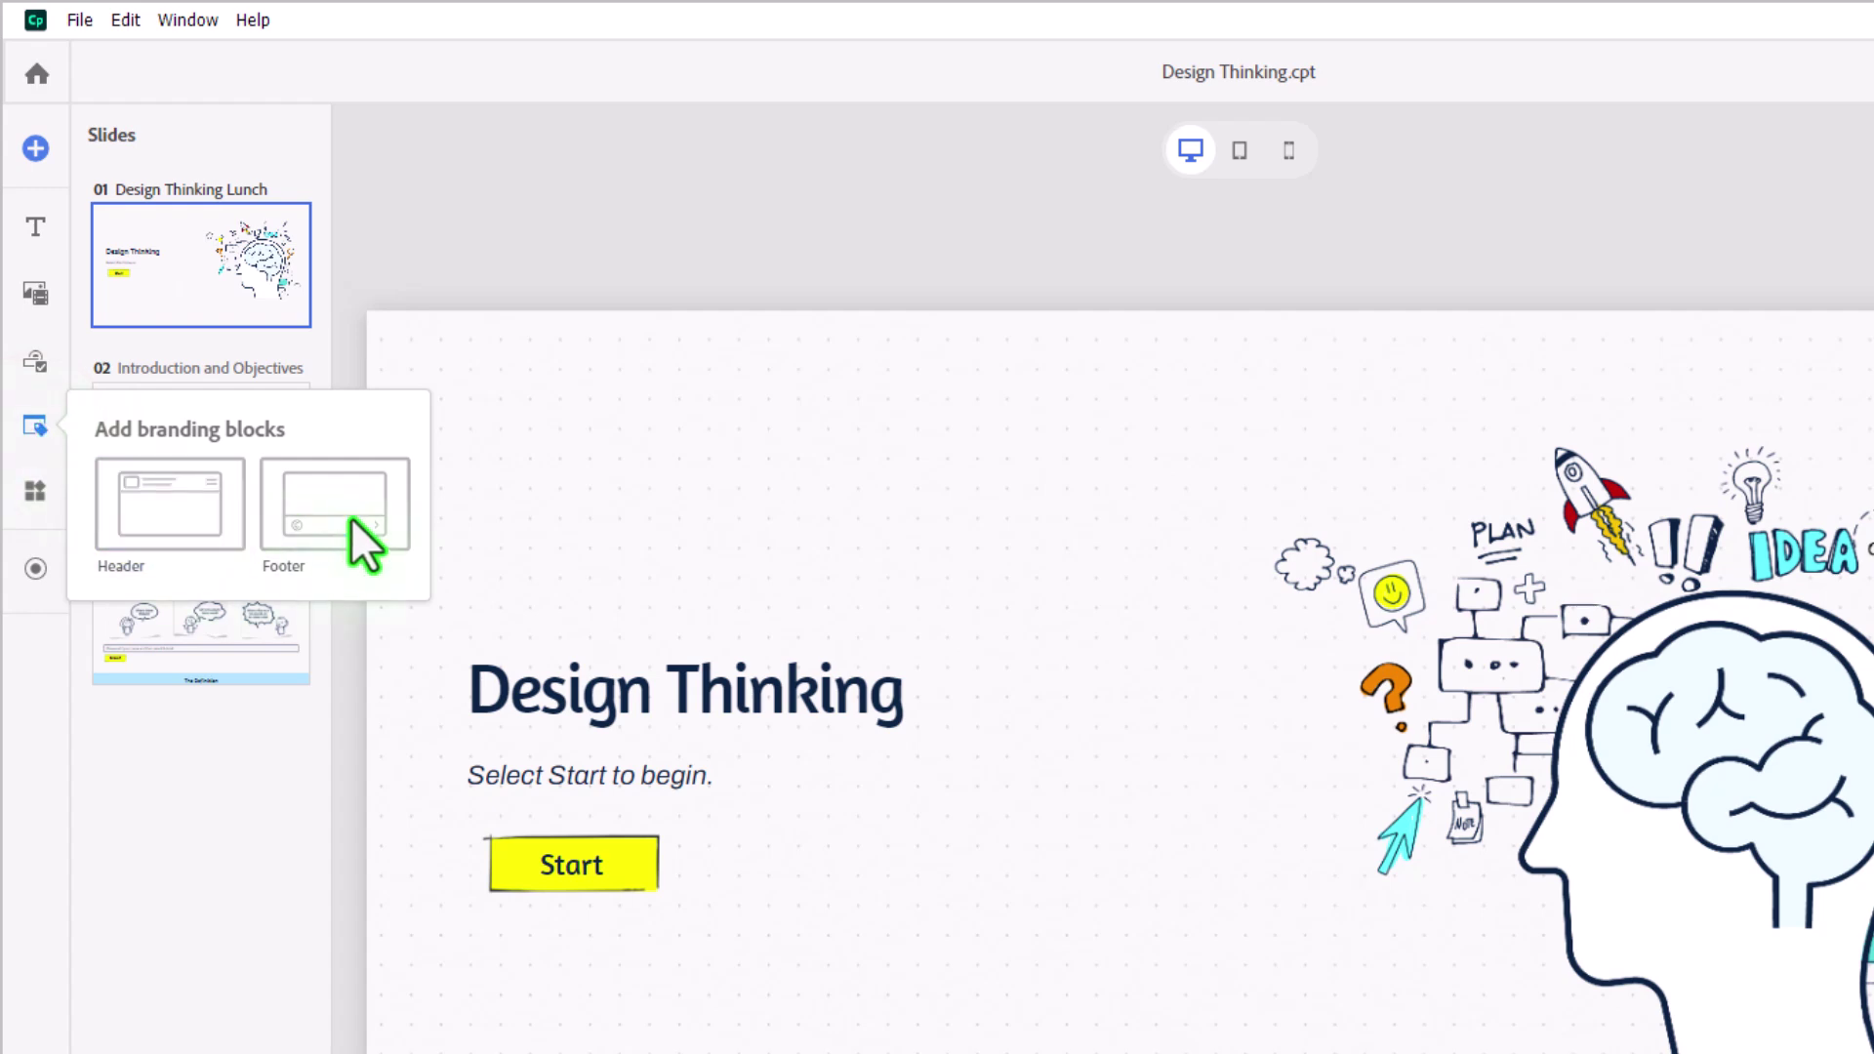
click(163, 510)
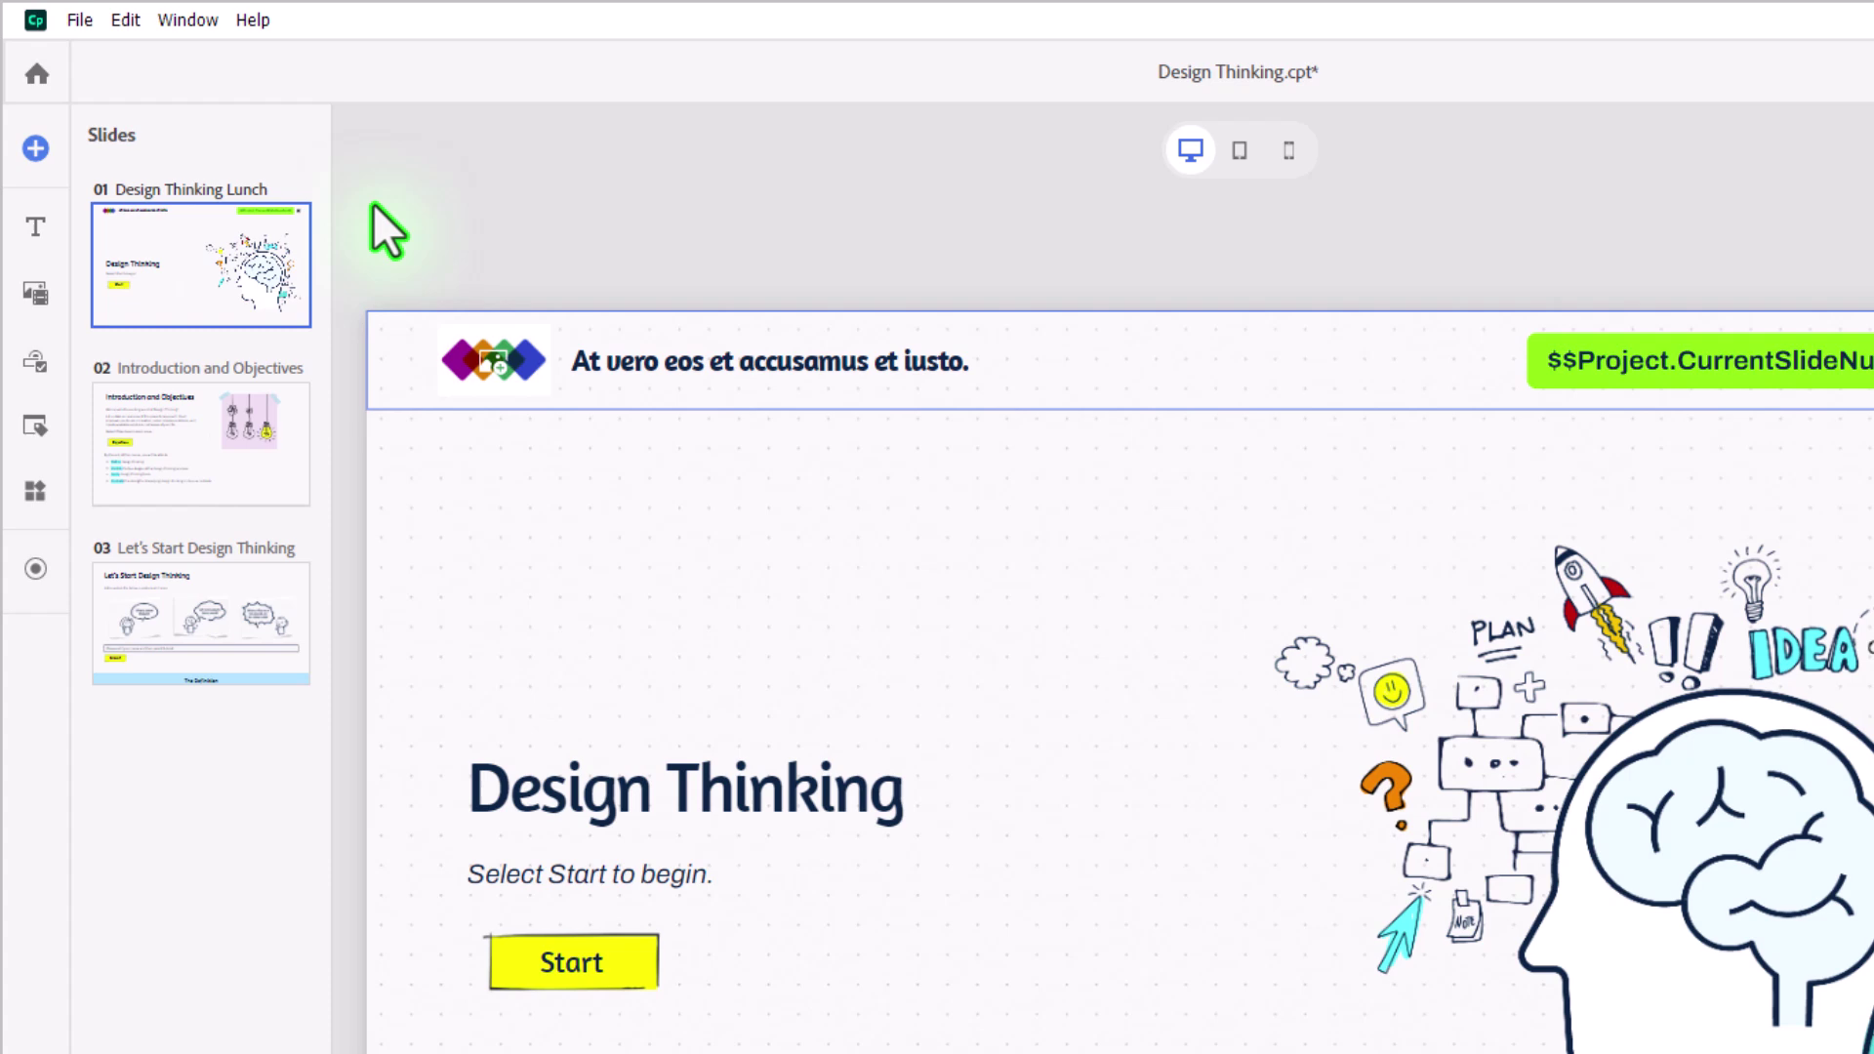
click(219, 455)
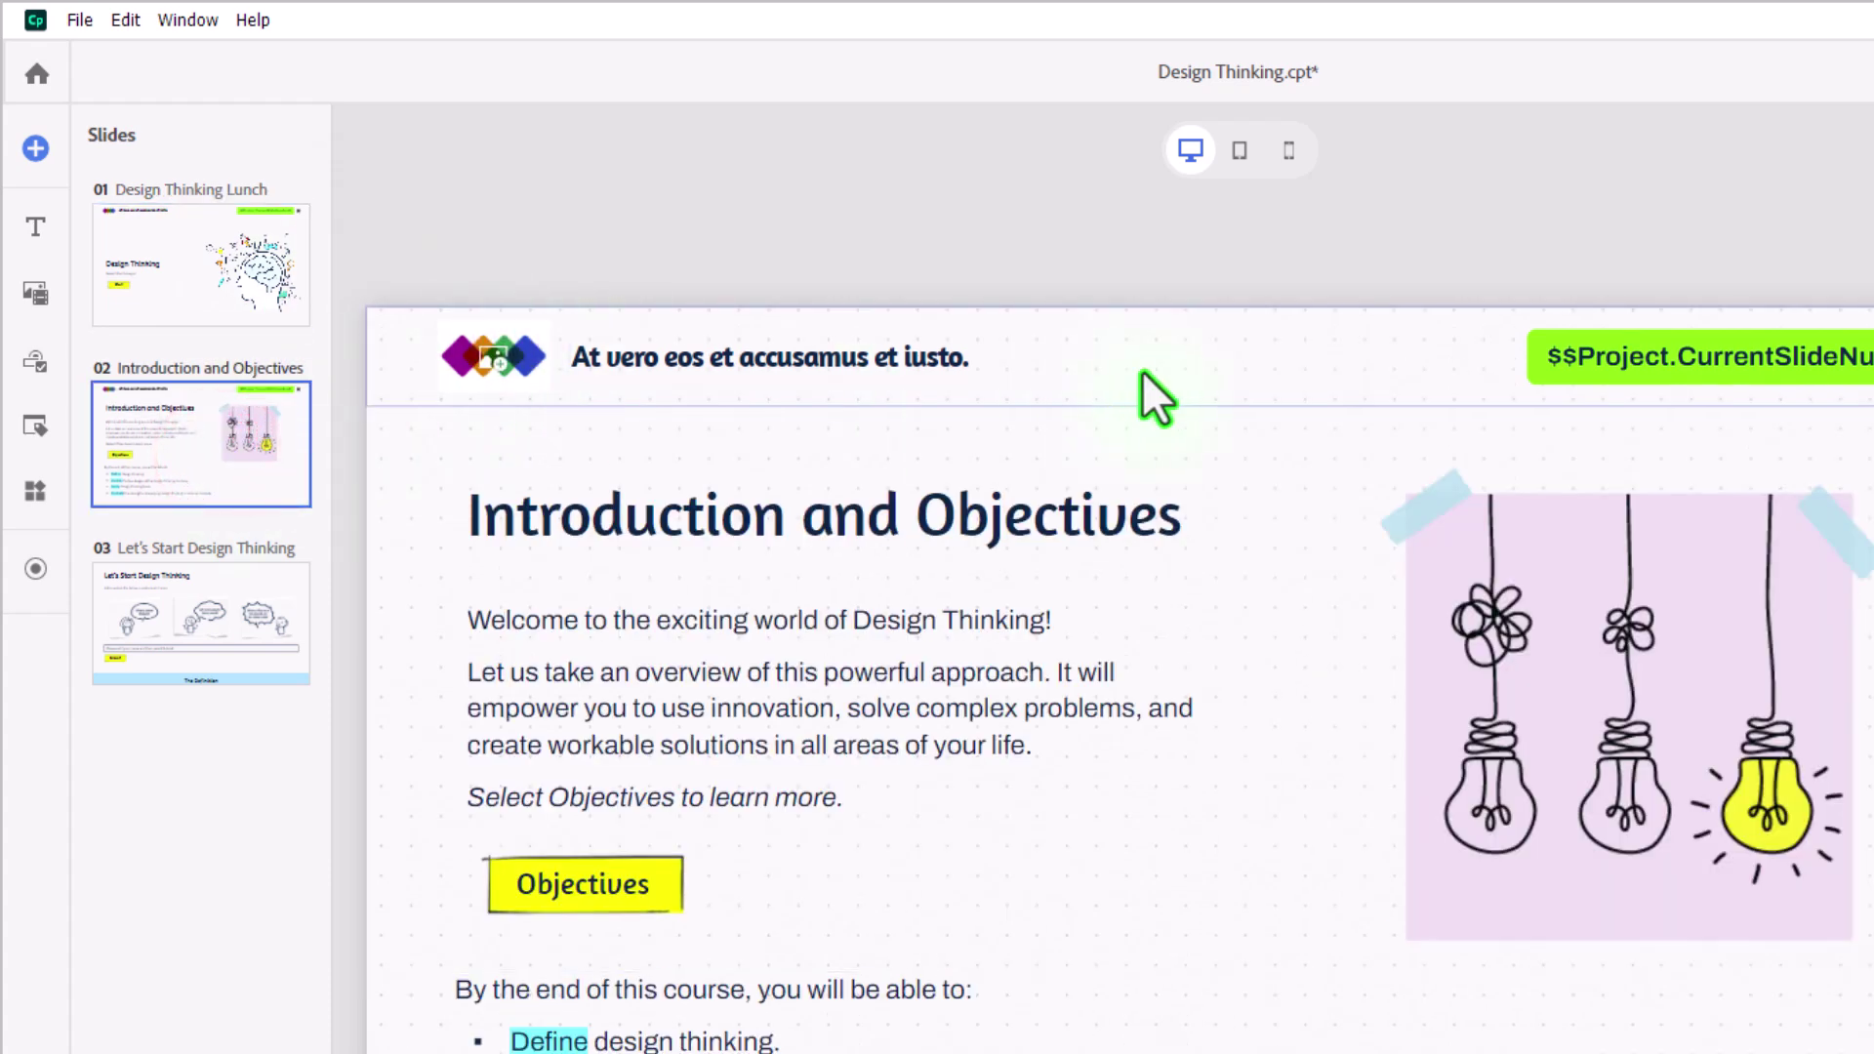
click(186, 626)
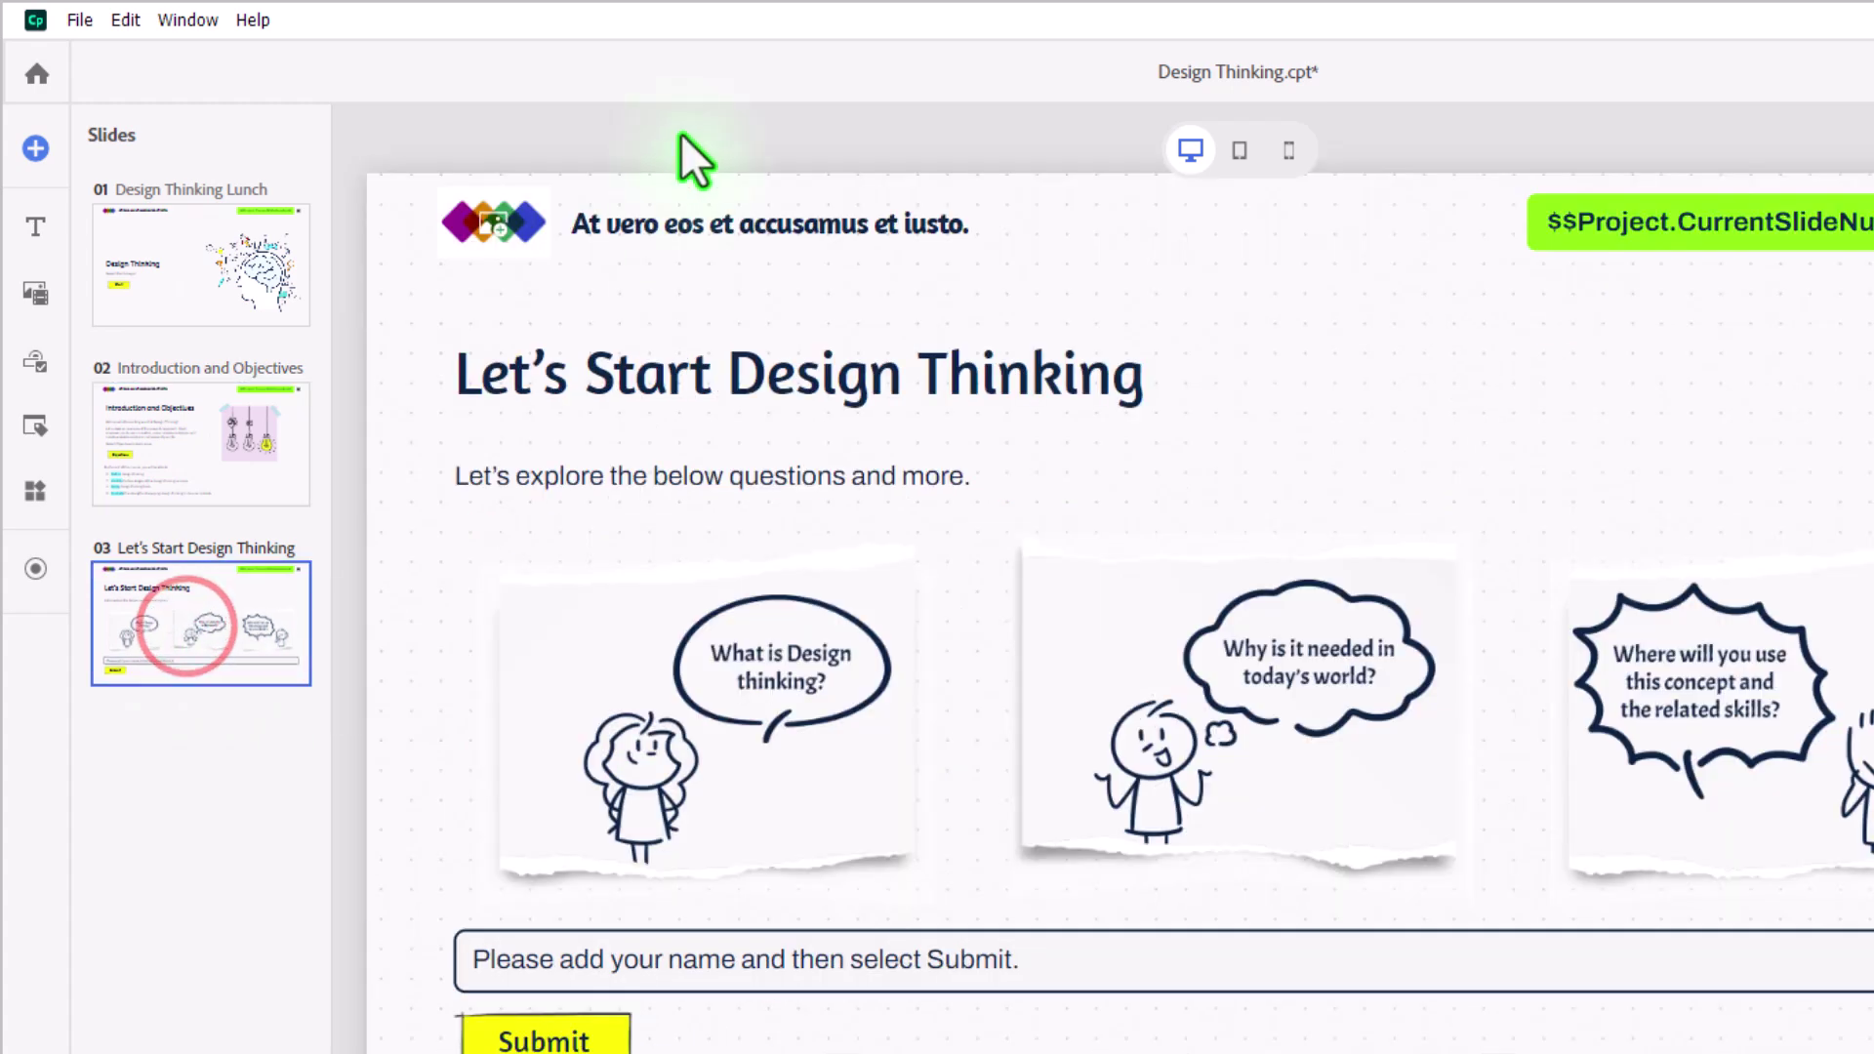
- Back on the Design Thinking title slide, add a footer to every slide
click(193, 288)
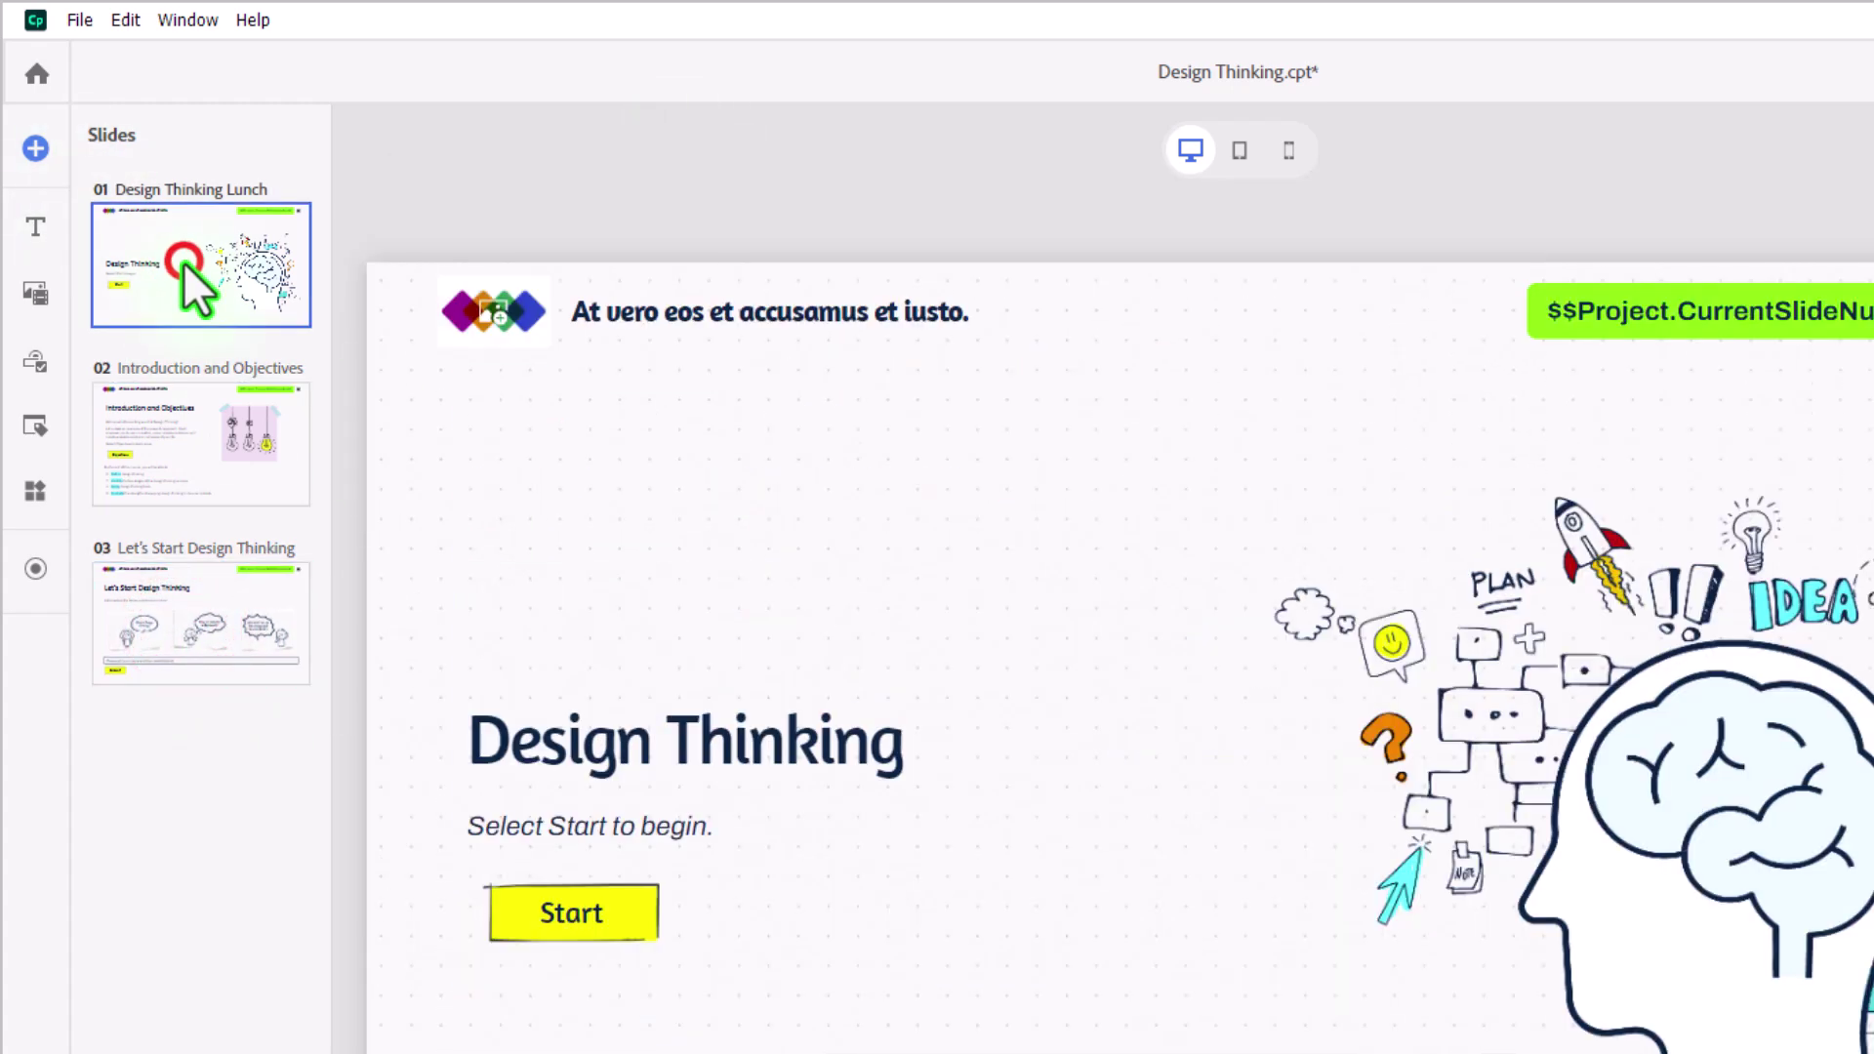
click(32, 429)
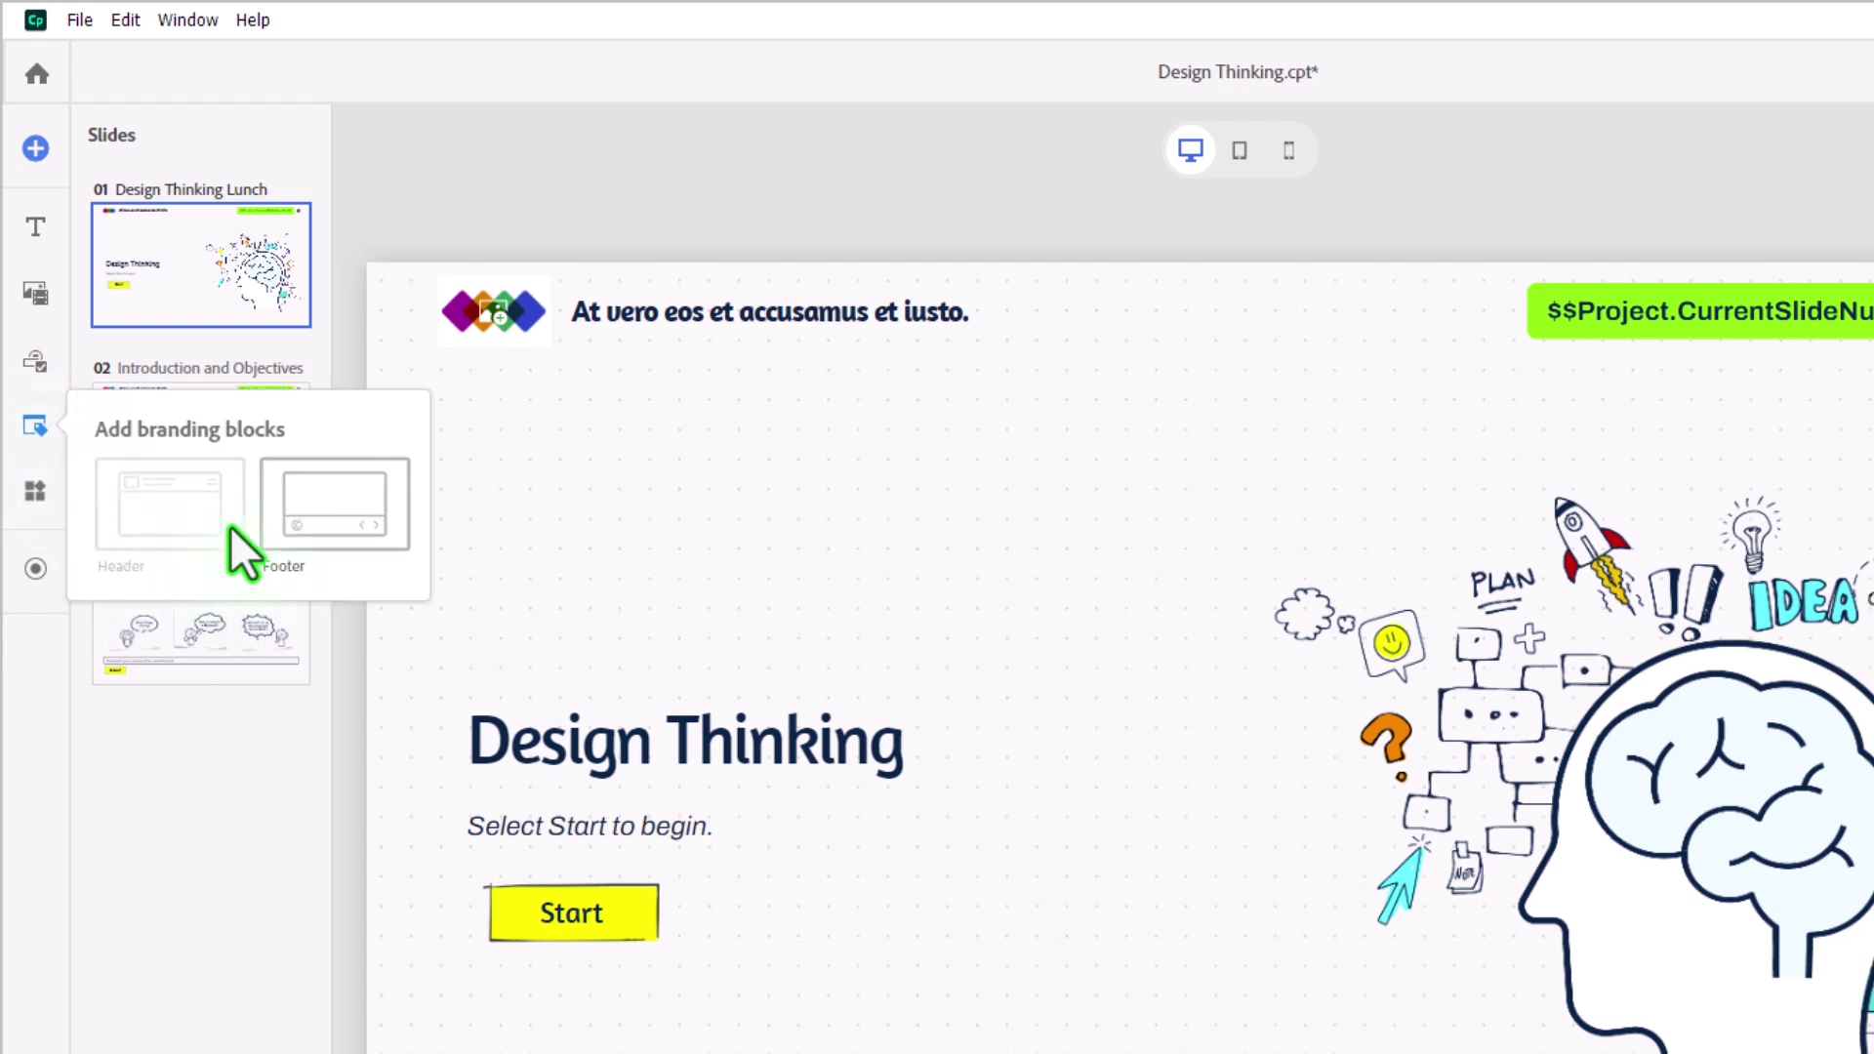
click(350, 508)
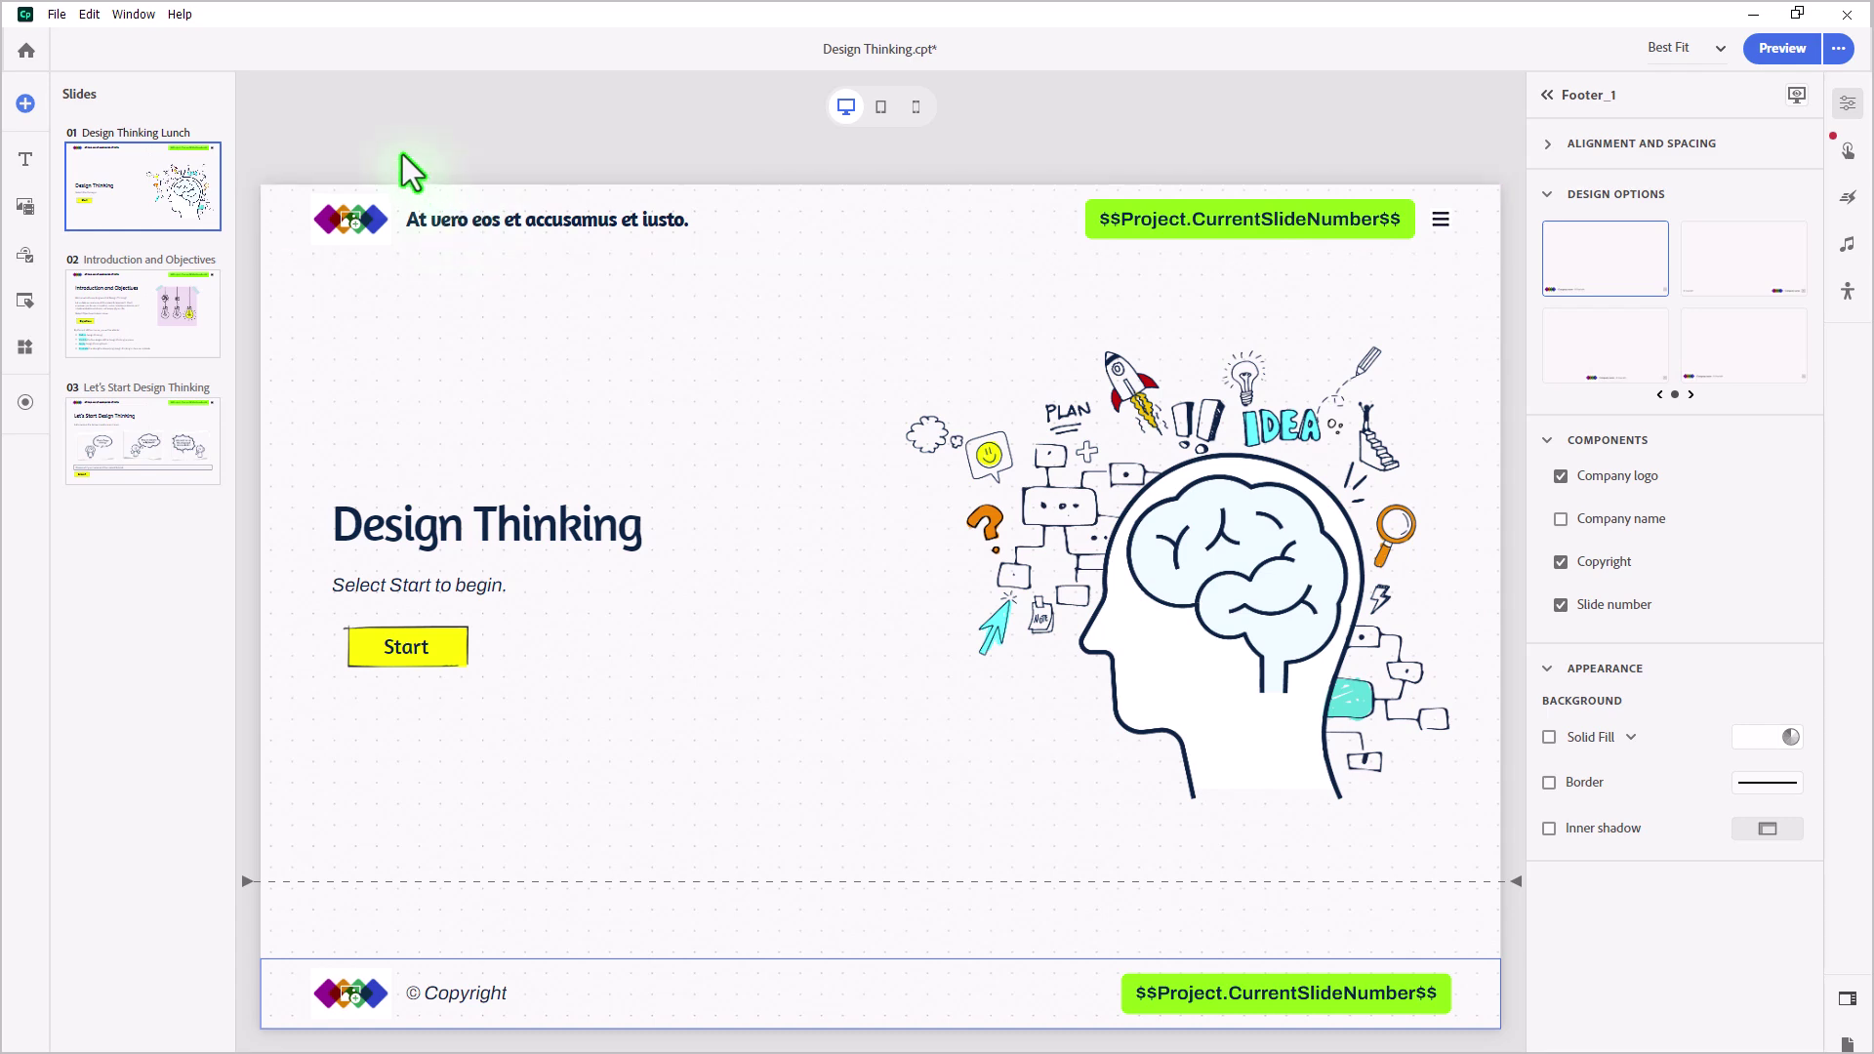
click(181, 16)
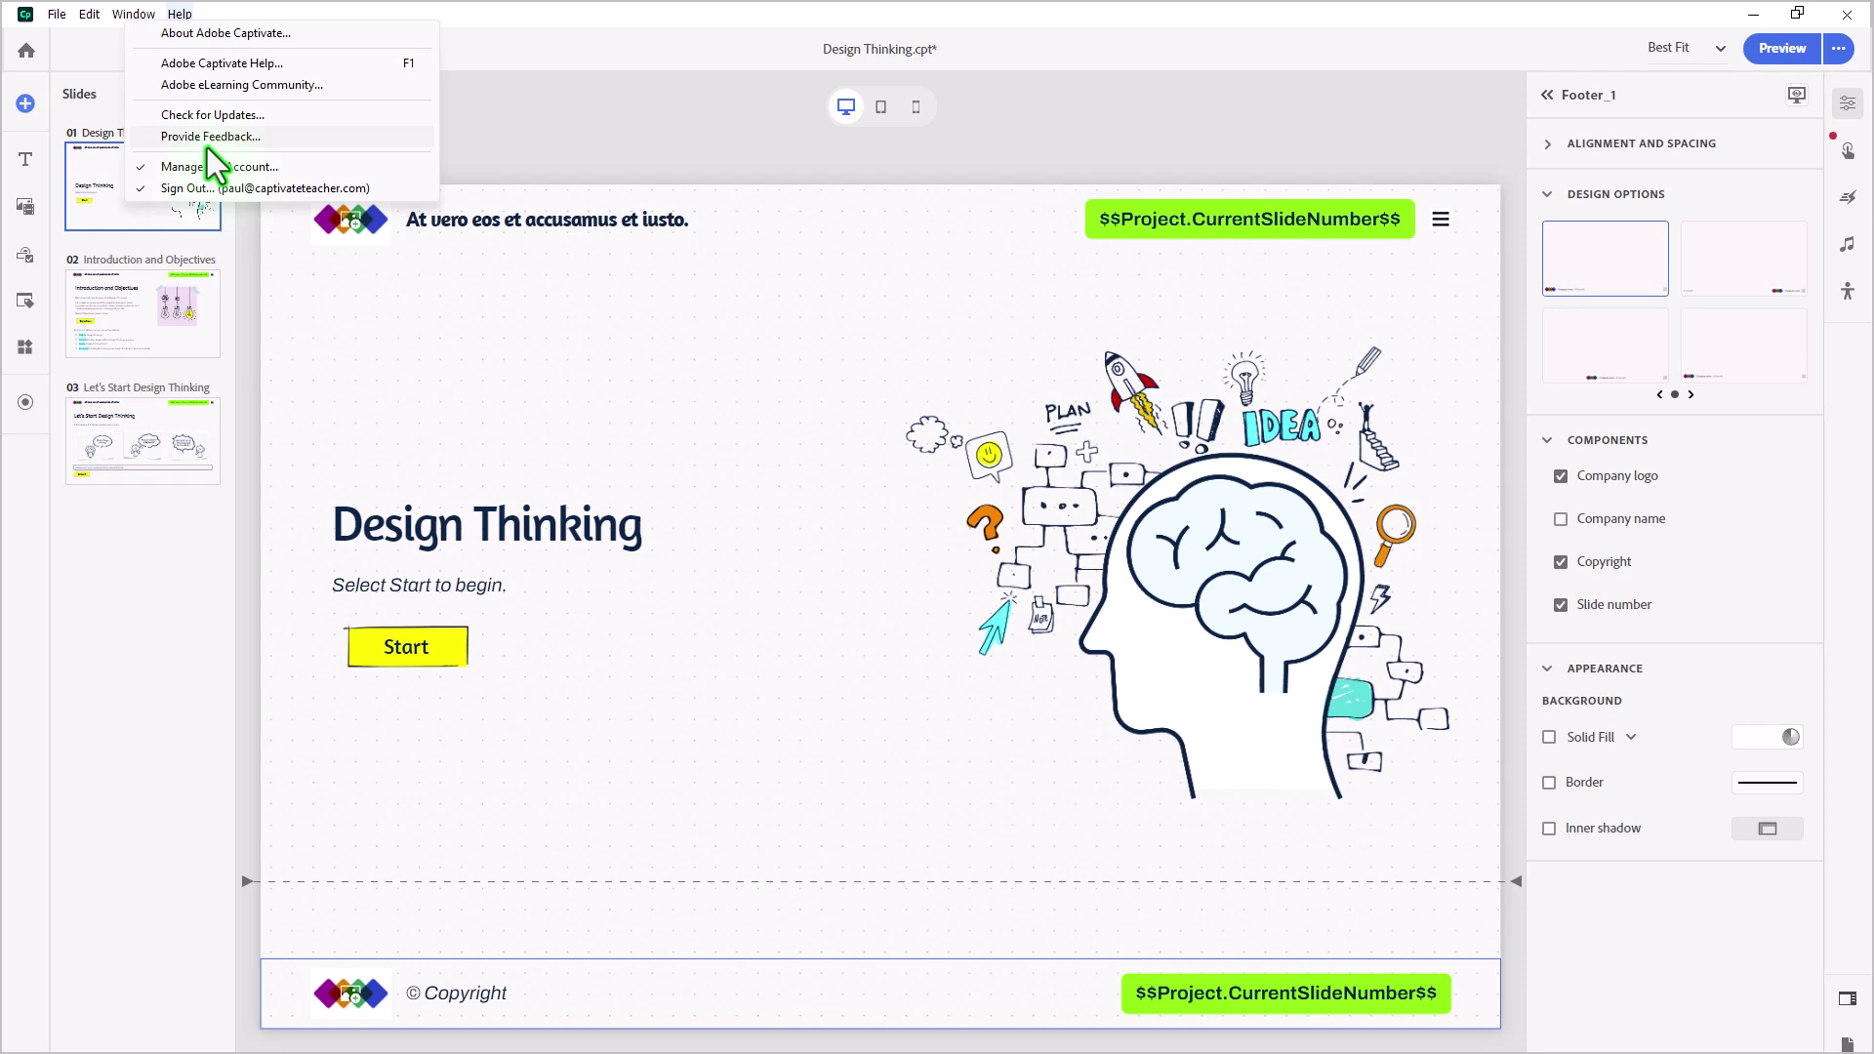
click(563, 139)
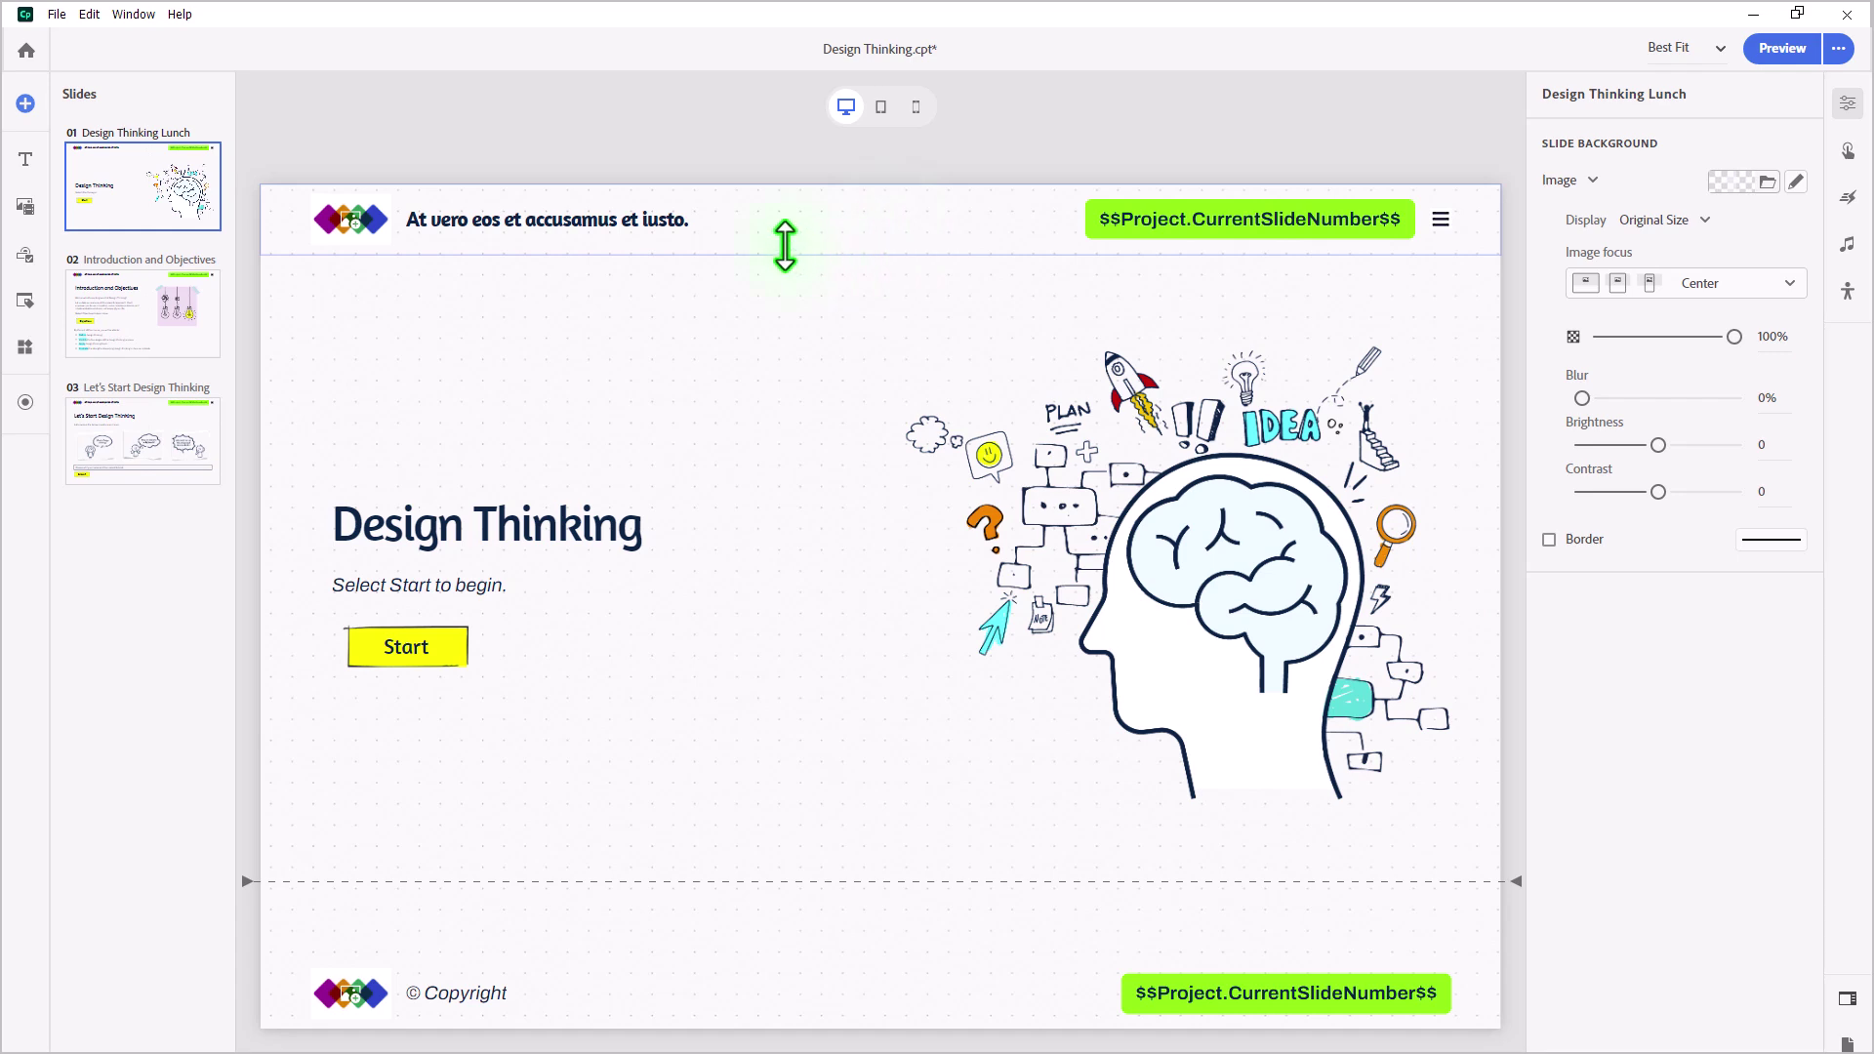
- Delete the title slide's header and confirm slides 2 and 3 keep theirs
click(846, 216)
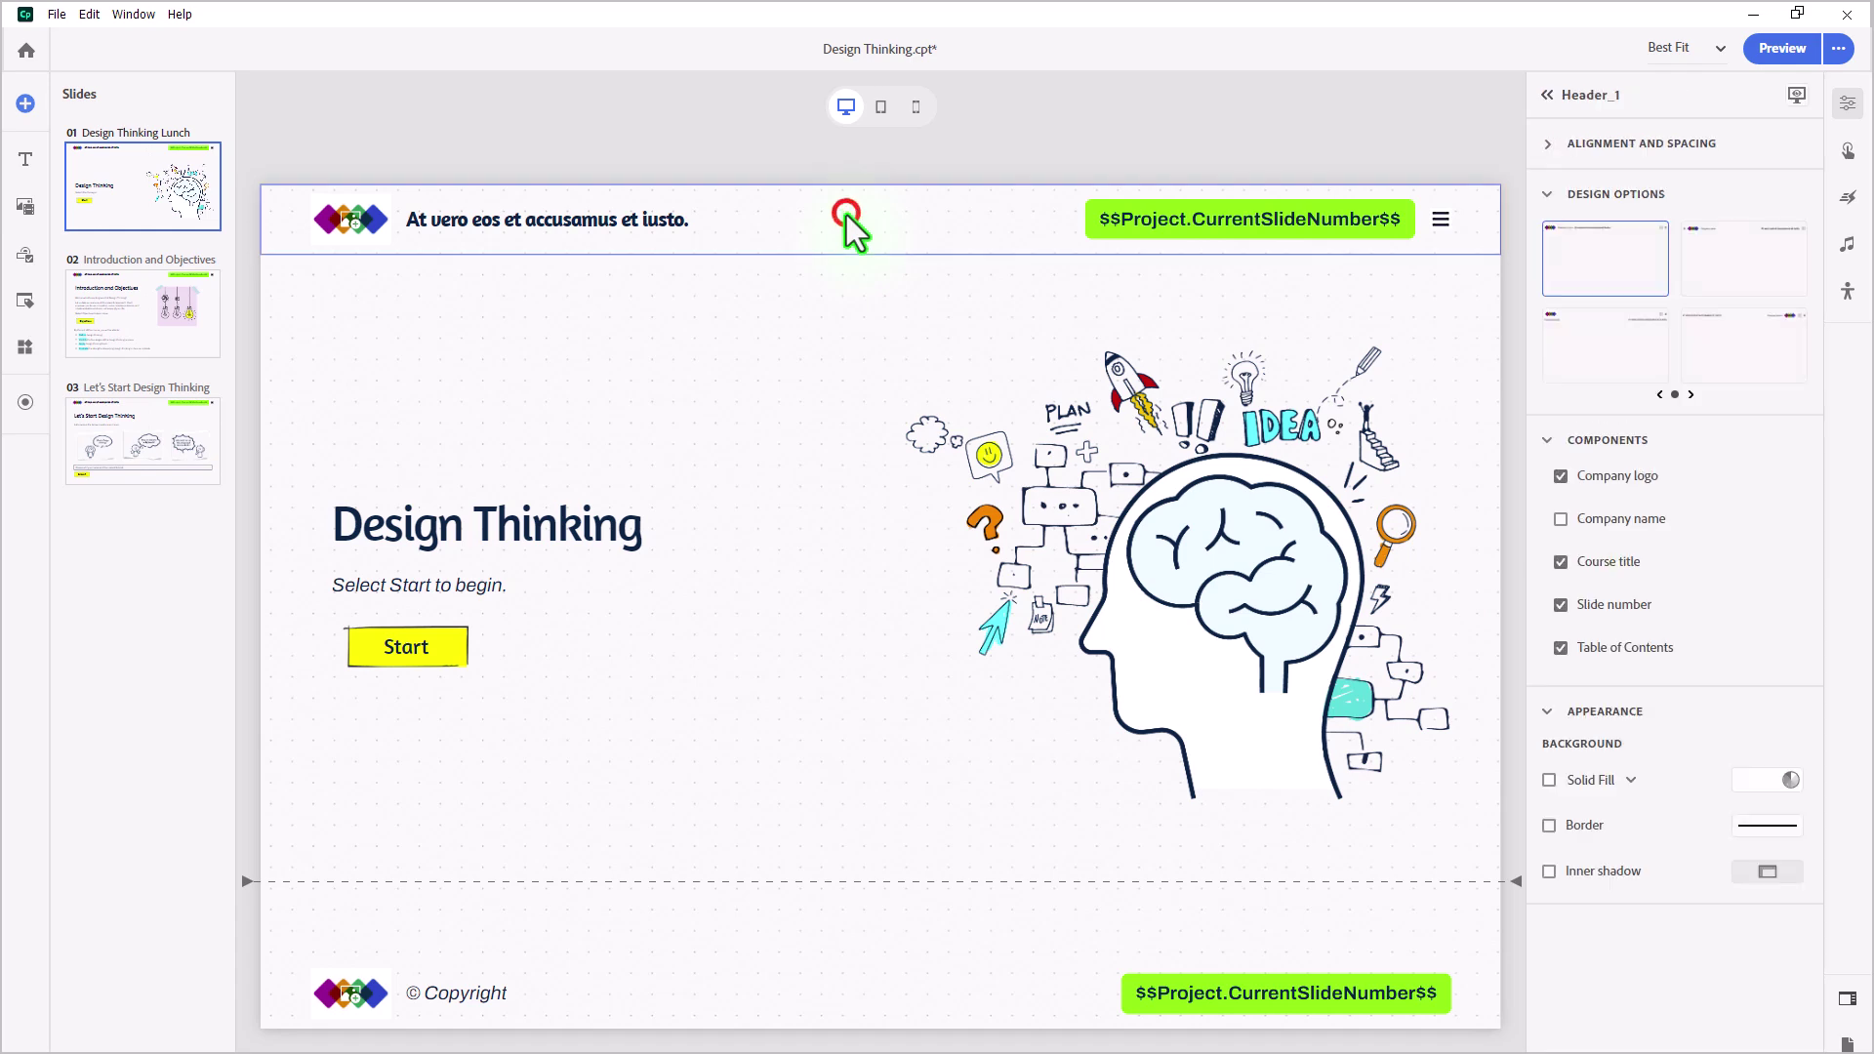
key(Delete)
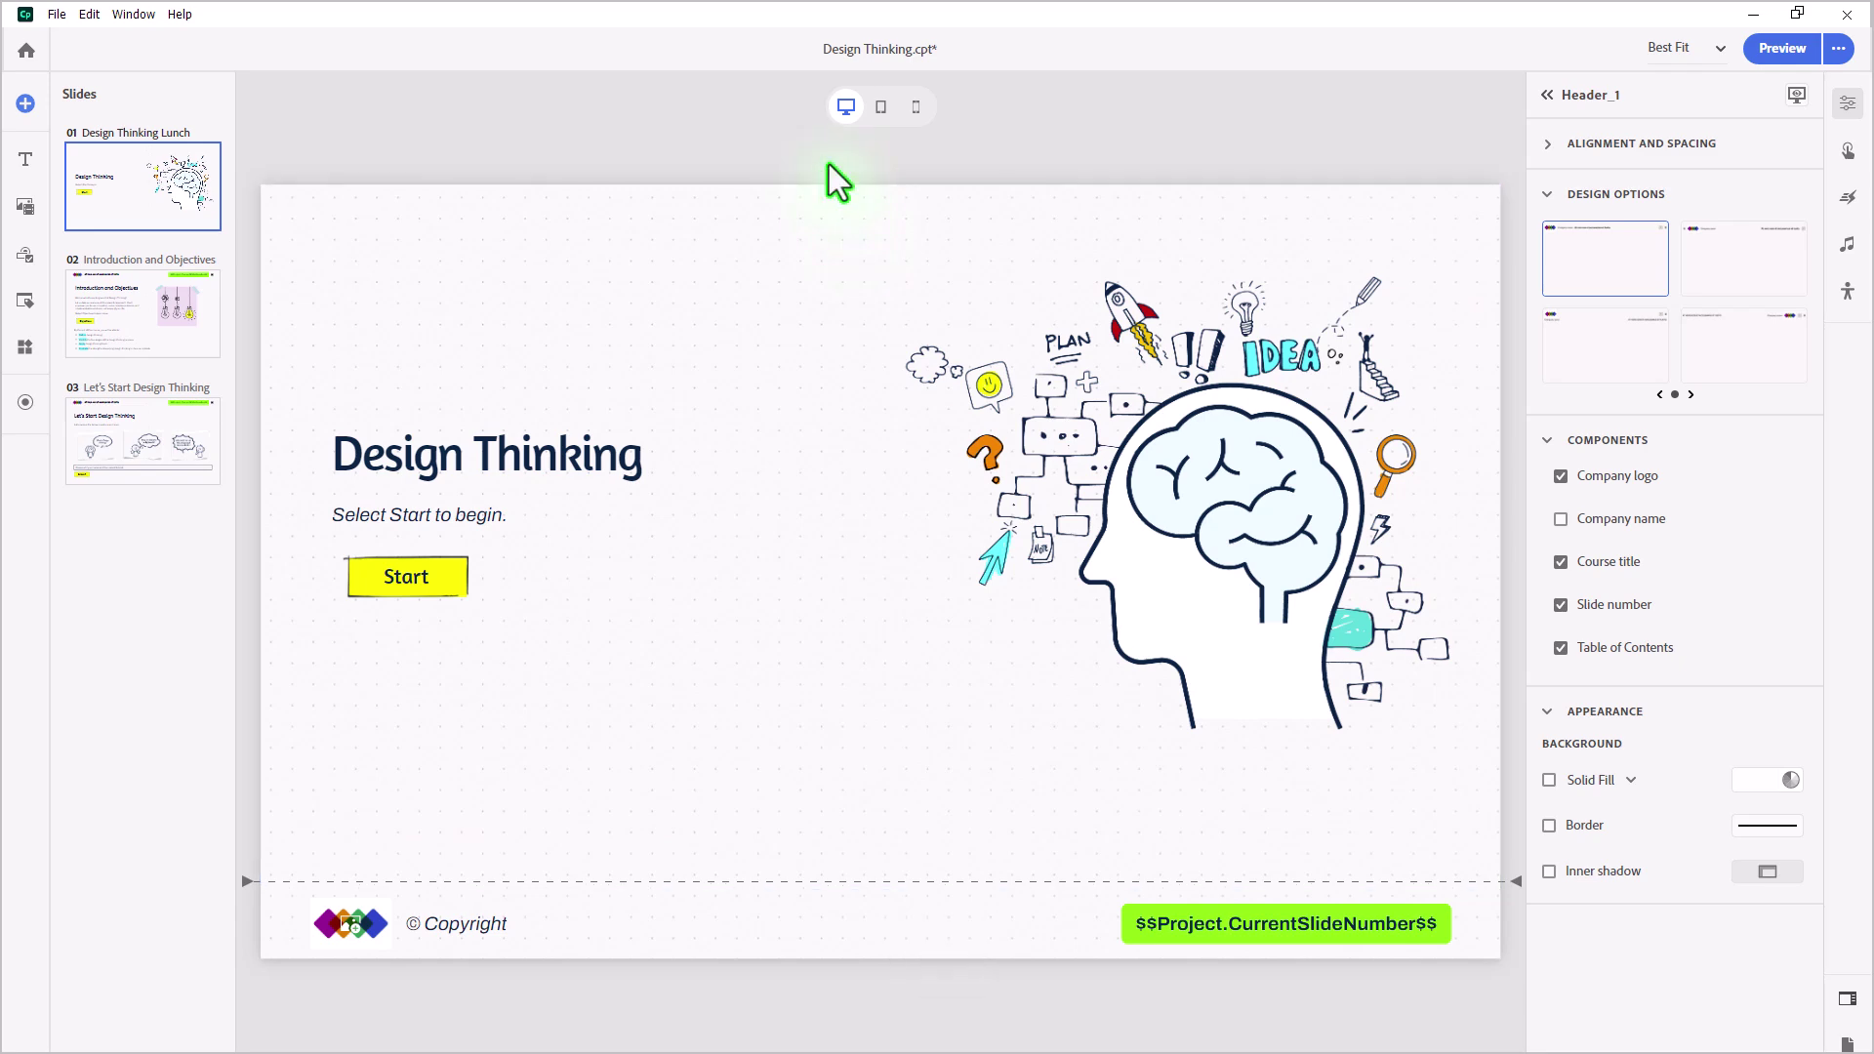
click(162, 313)
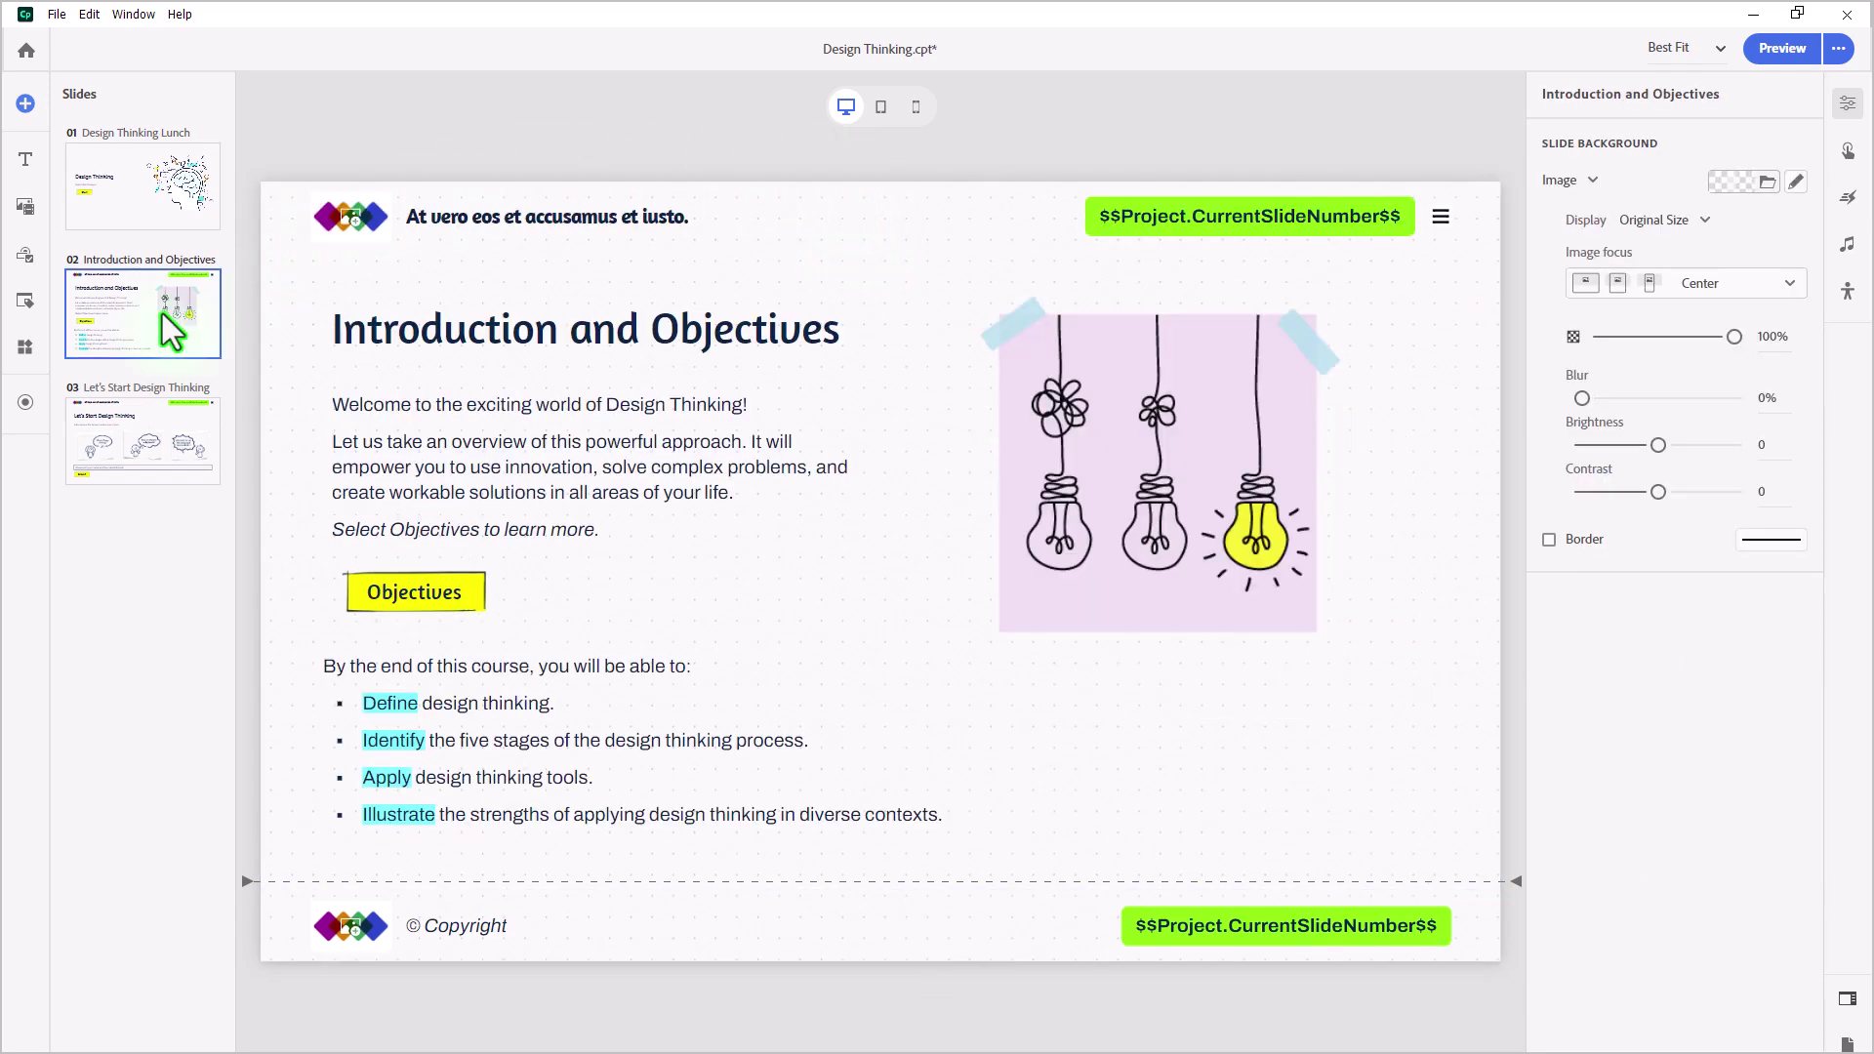
click(189, 448)
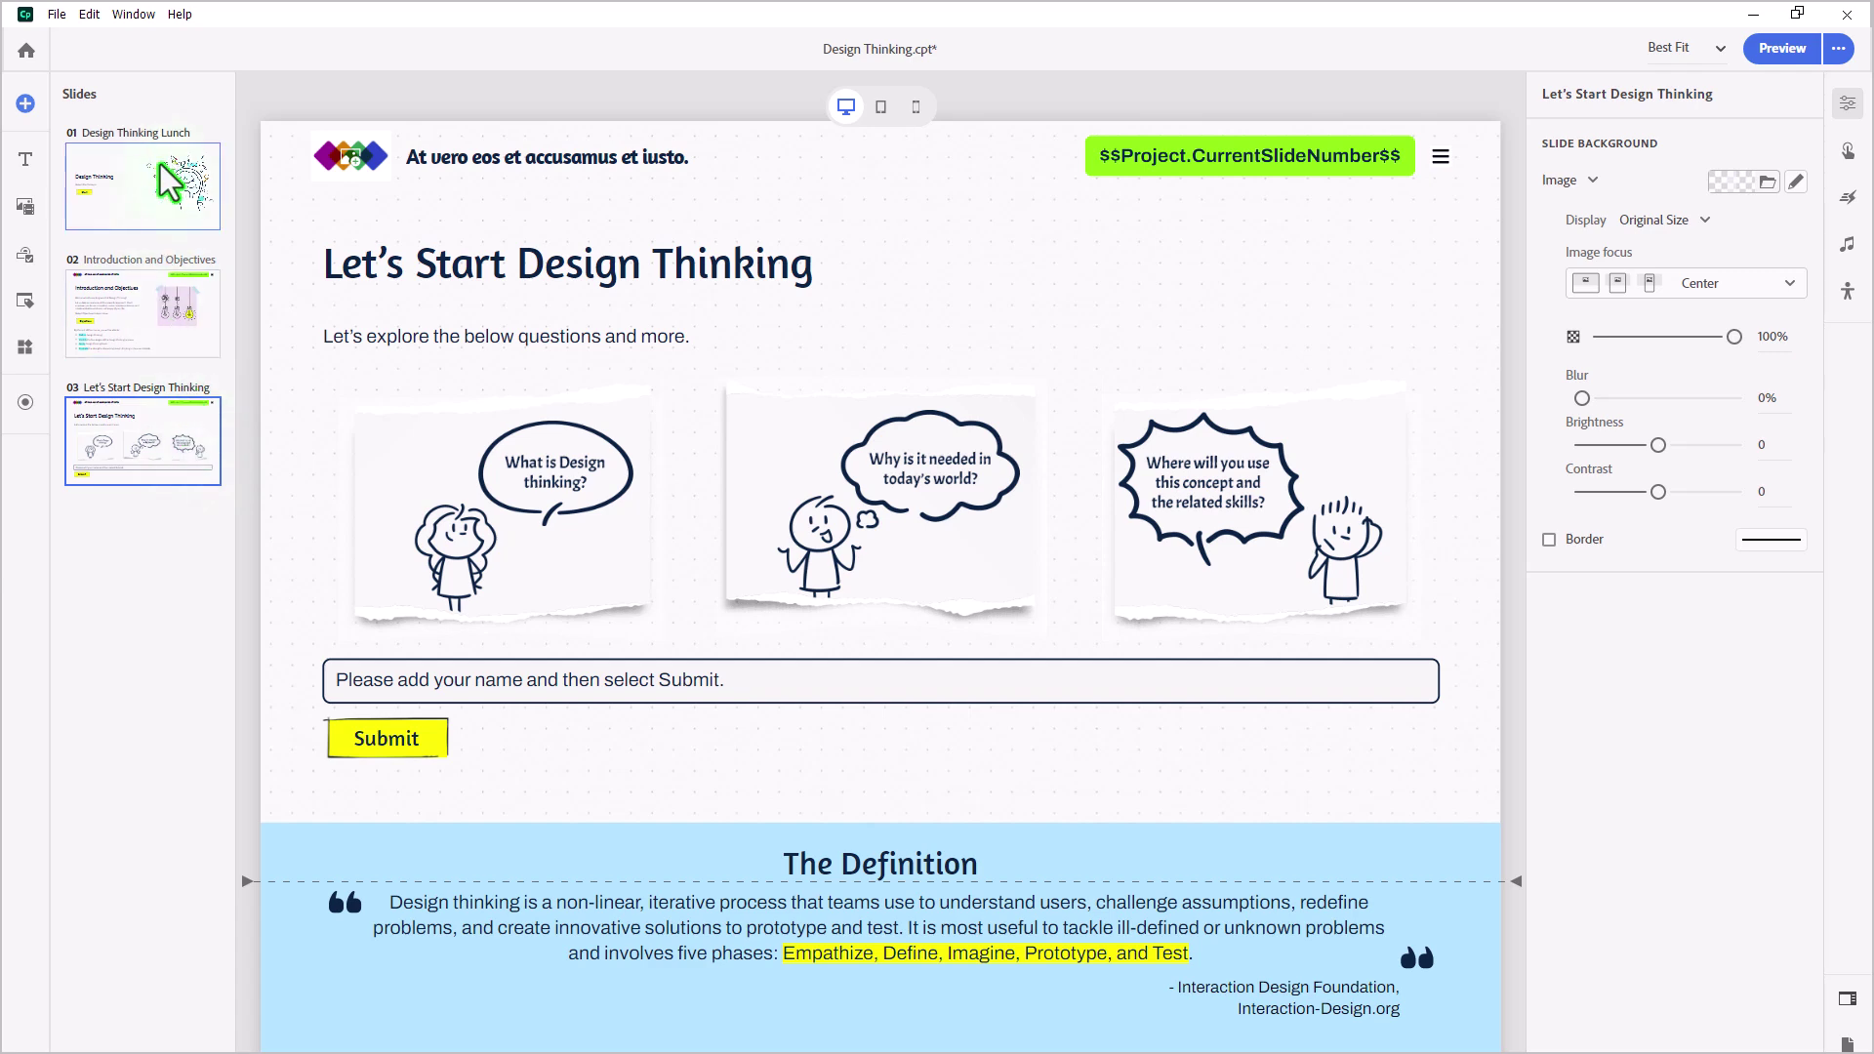
- Return to the title slide and dismiss the branding block choices without adding anything
click(161, 164)
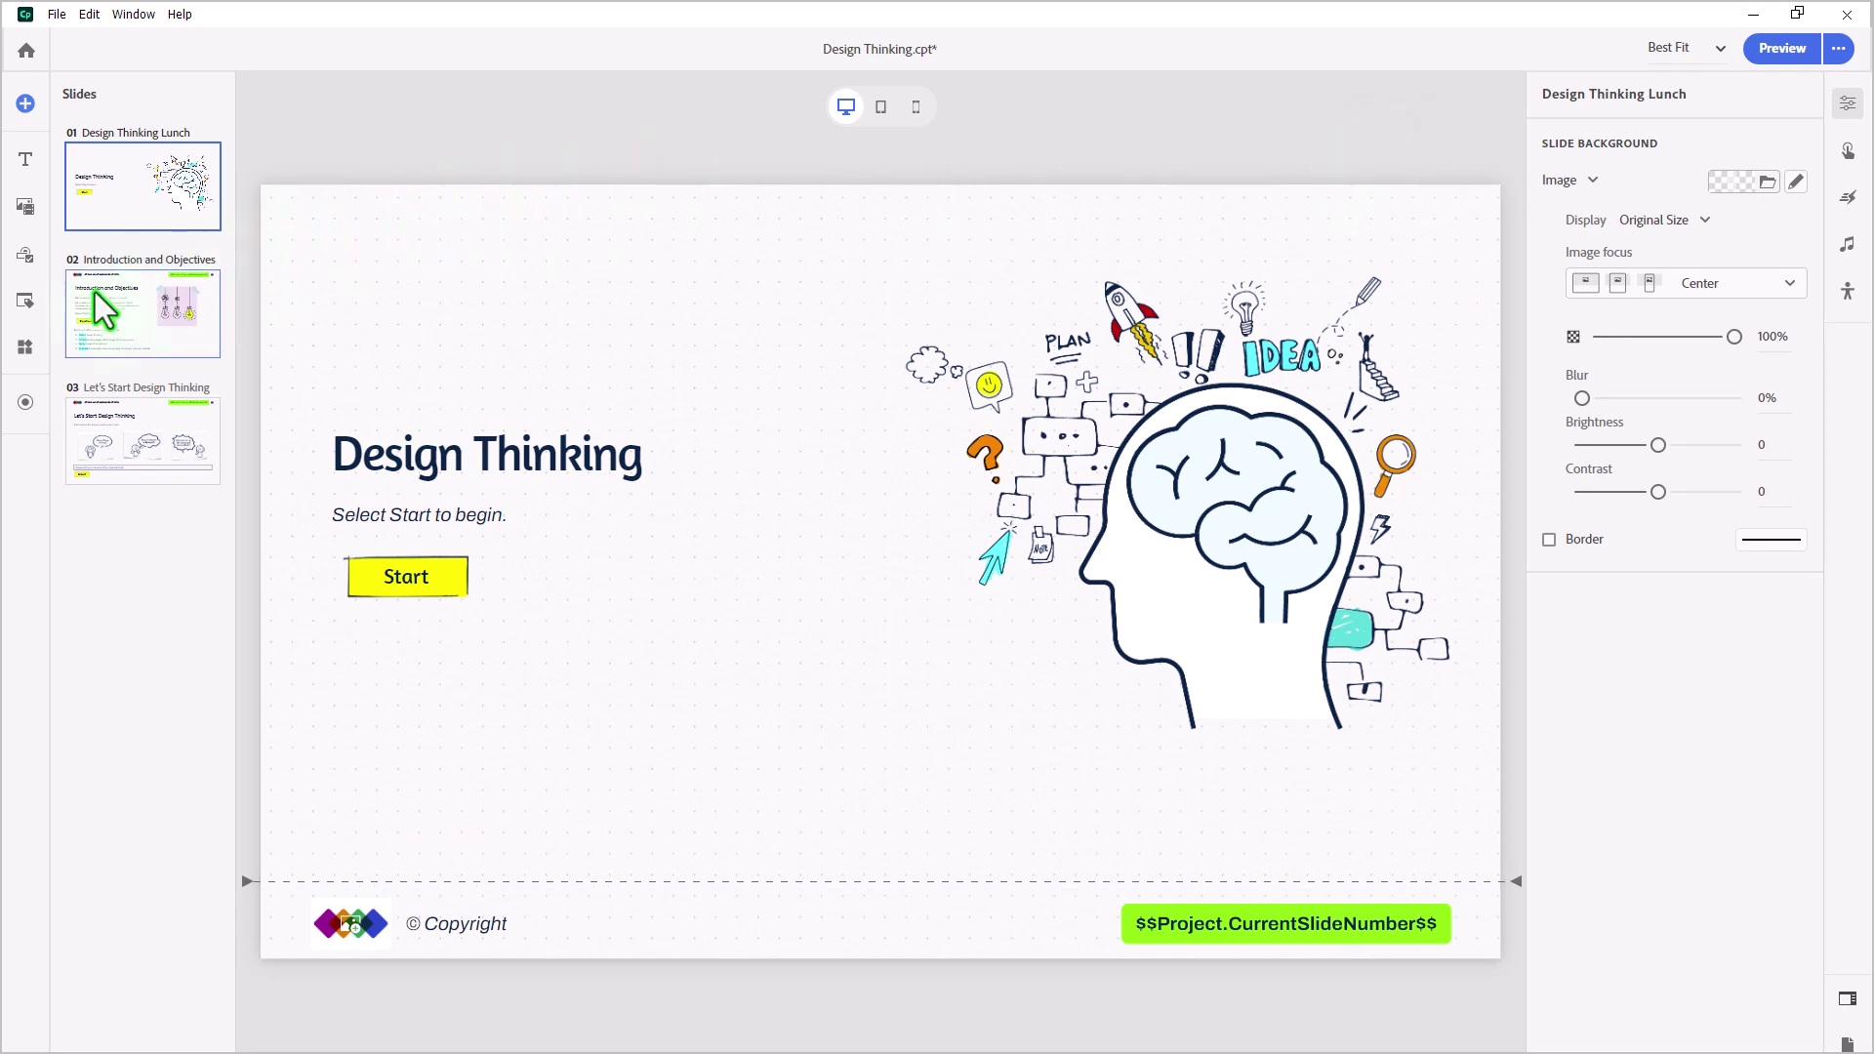
click(25, 304)
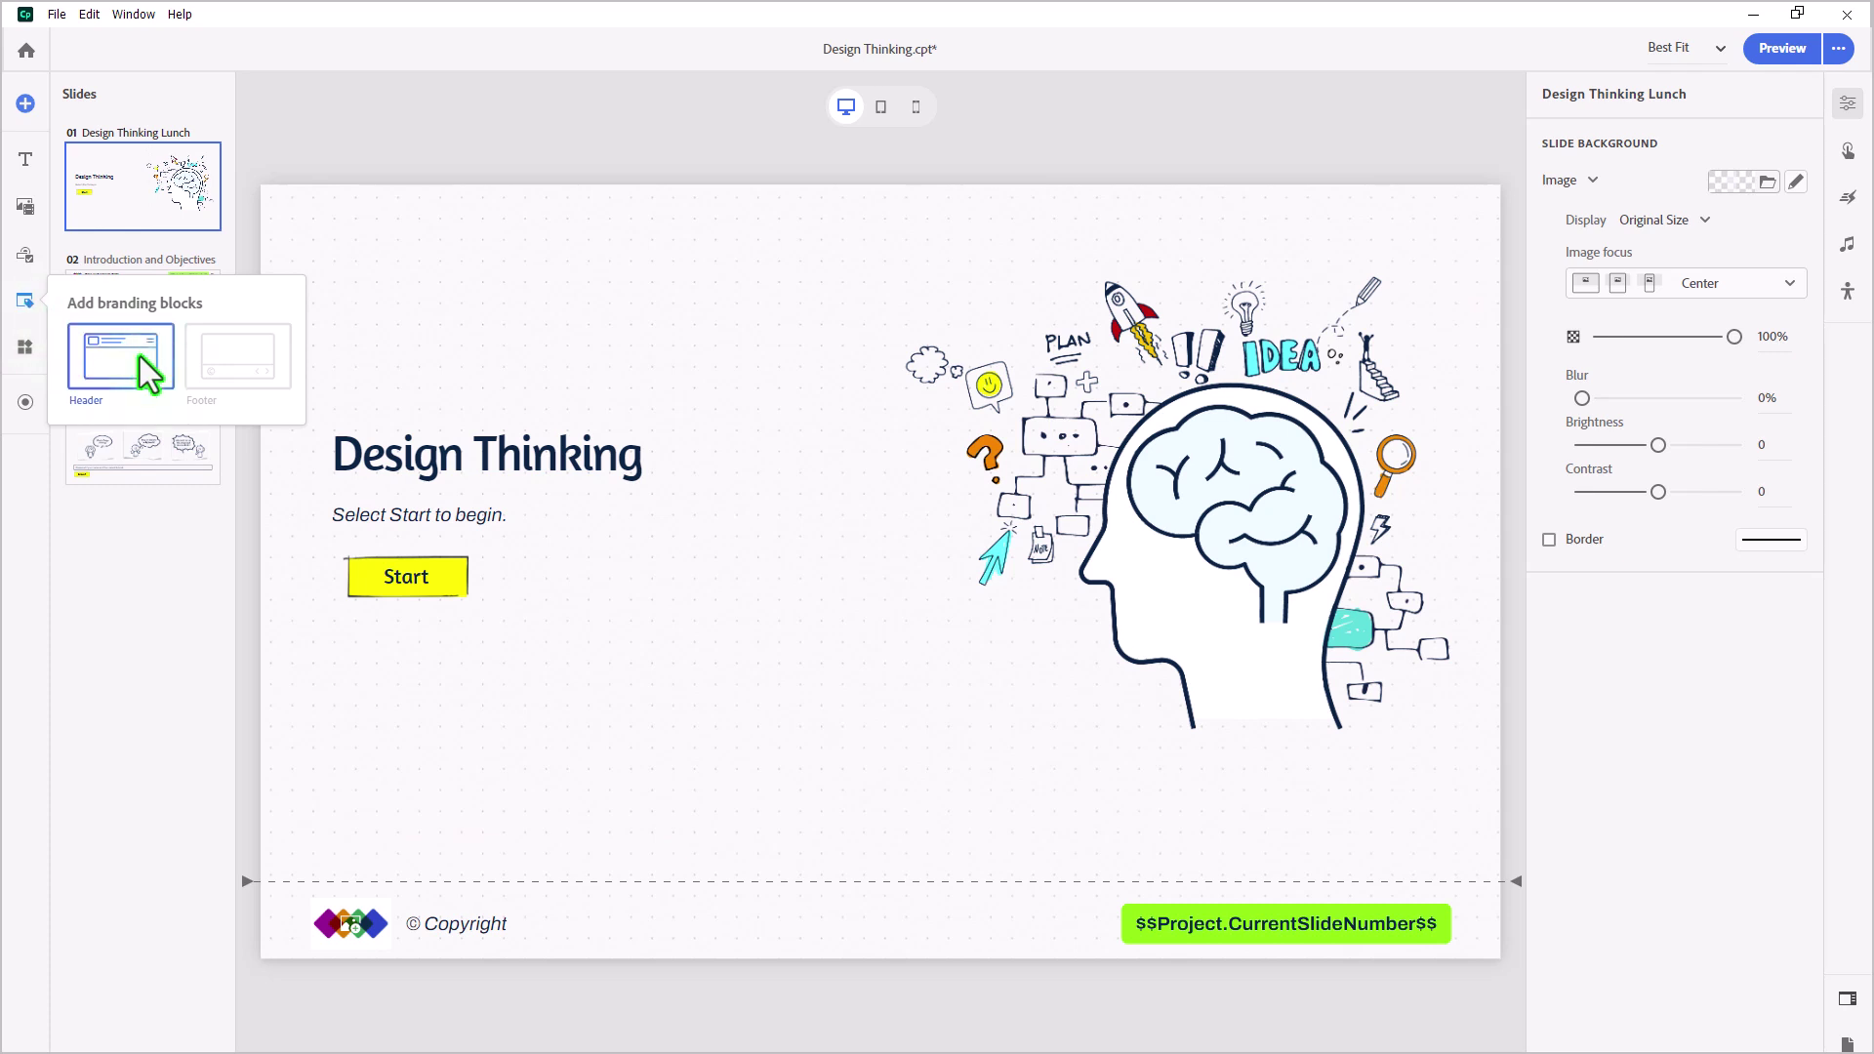
click(280, 147)
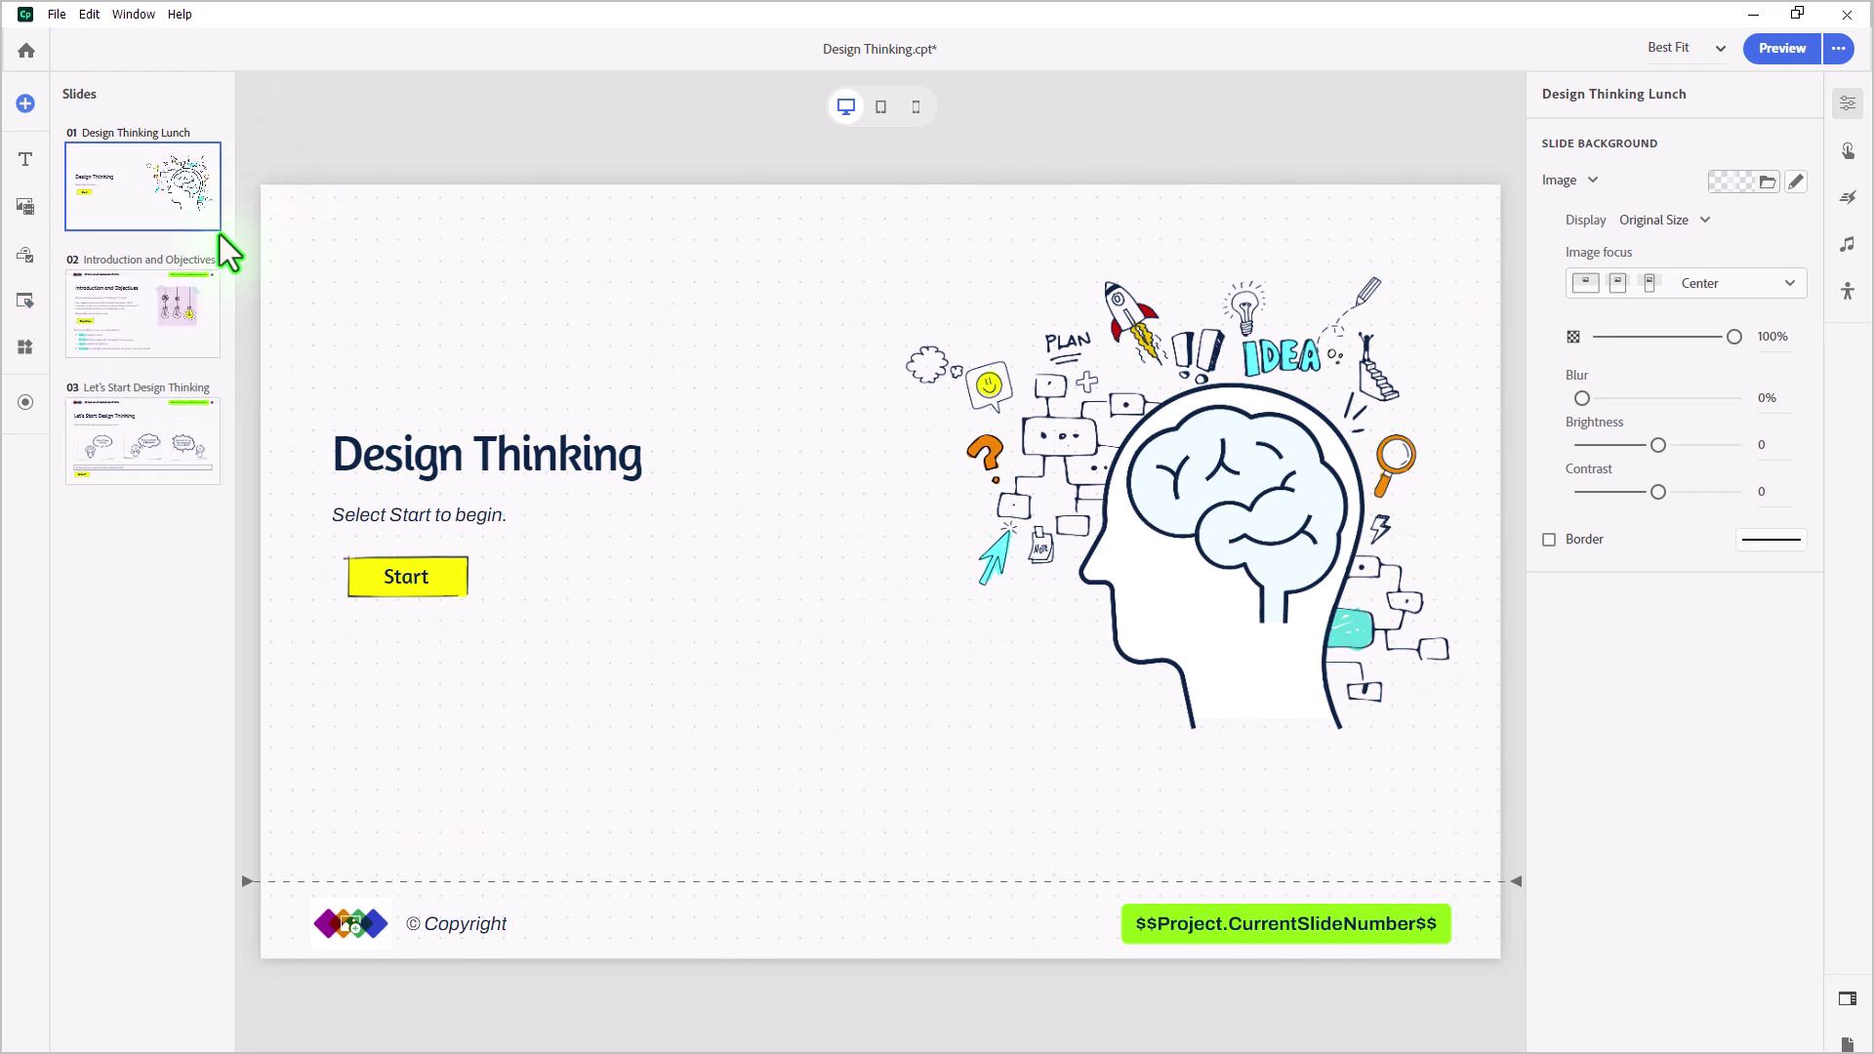
- Set the Introduction and Objectives header's content width to 90% and make the header slimmer
click(156, 337)
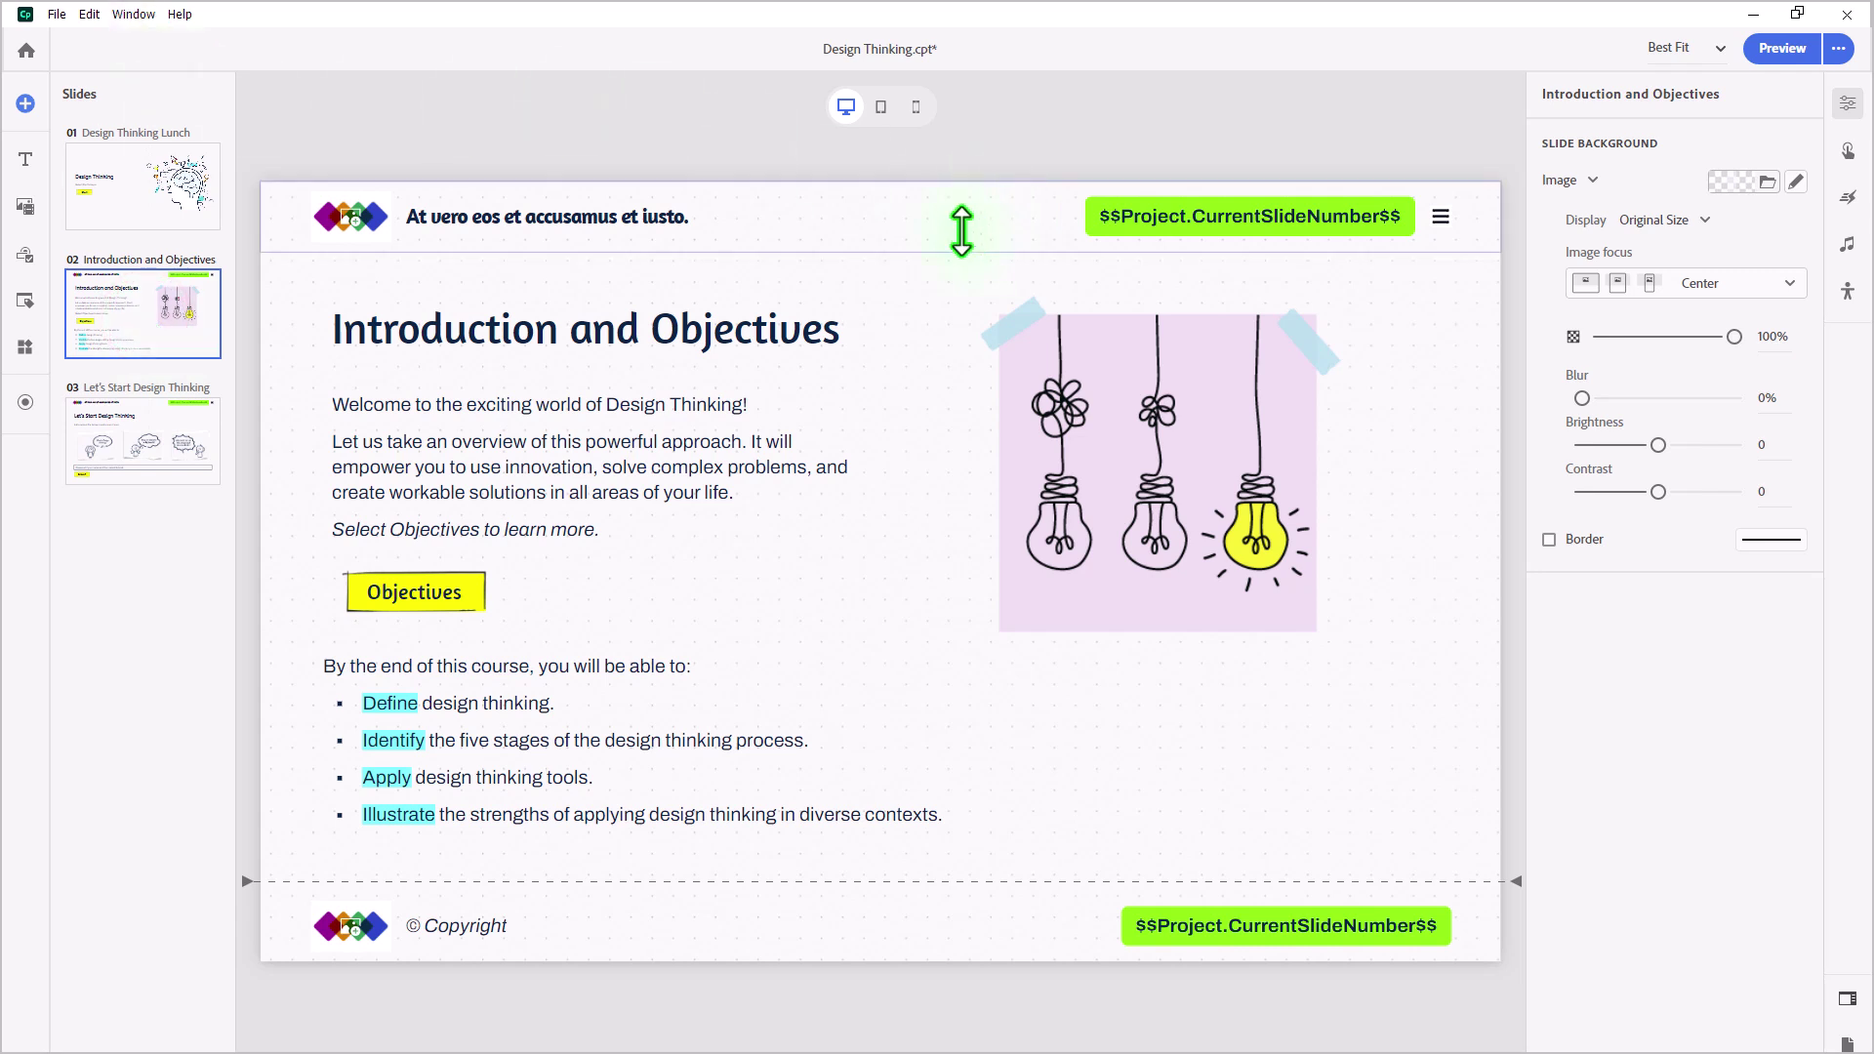
click(927, 218)
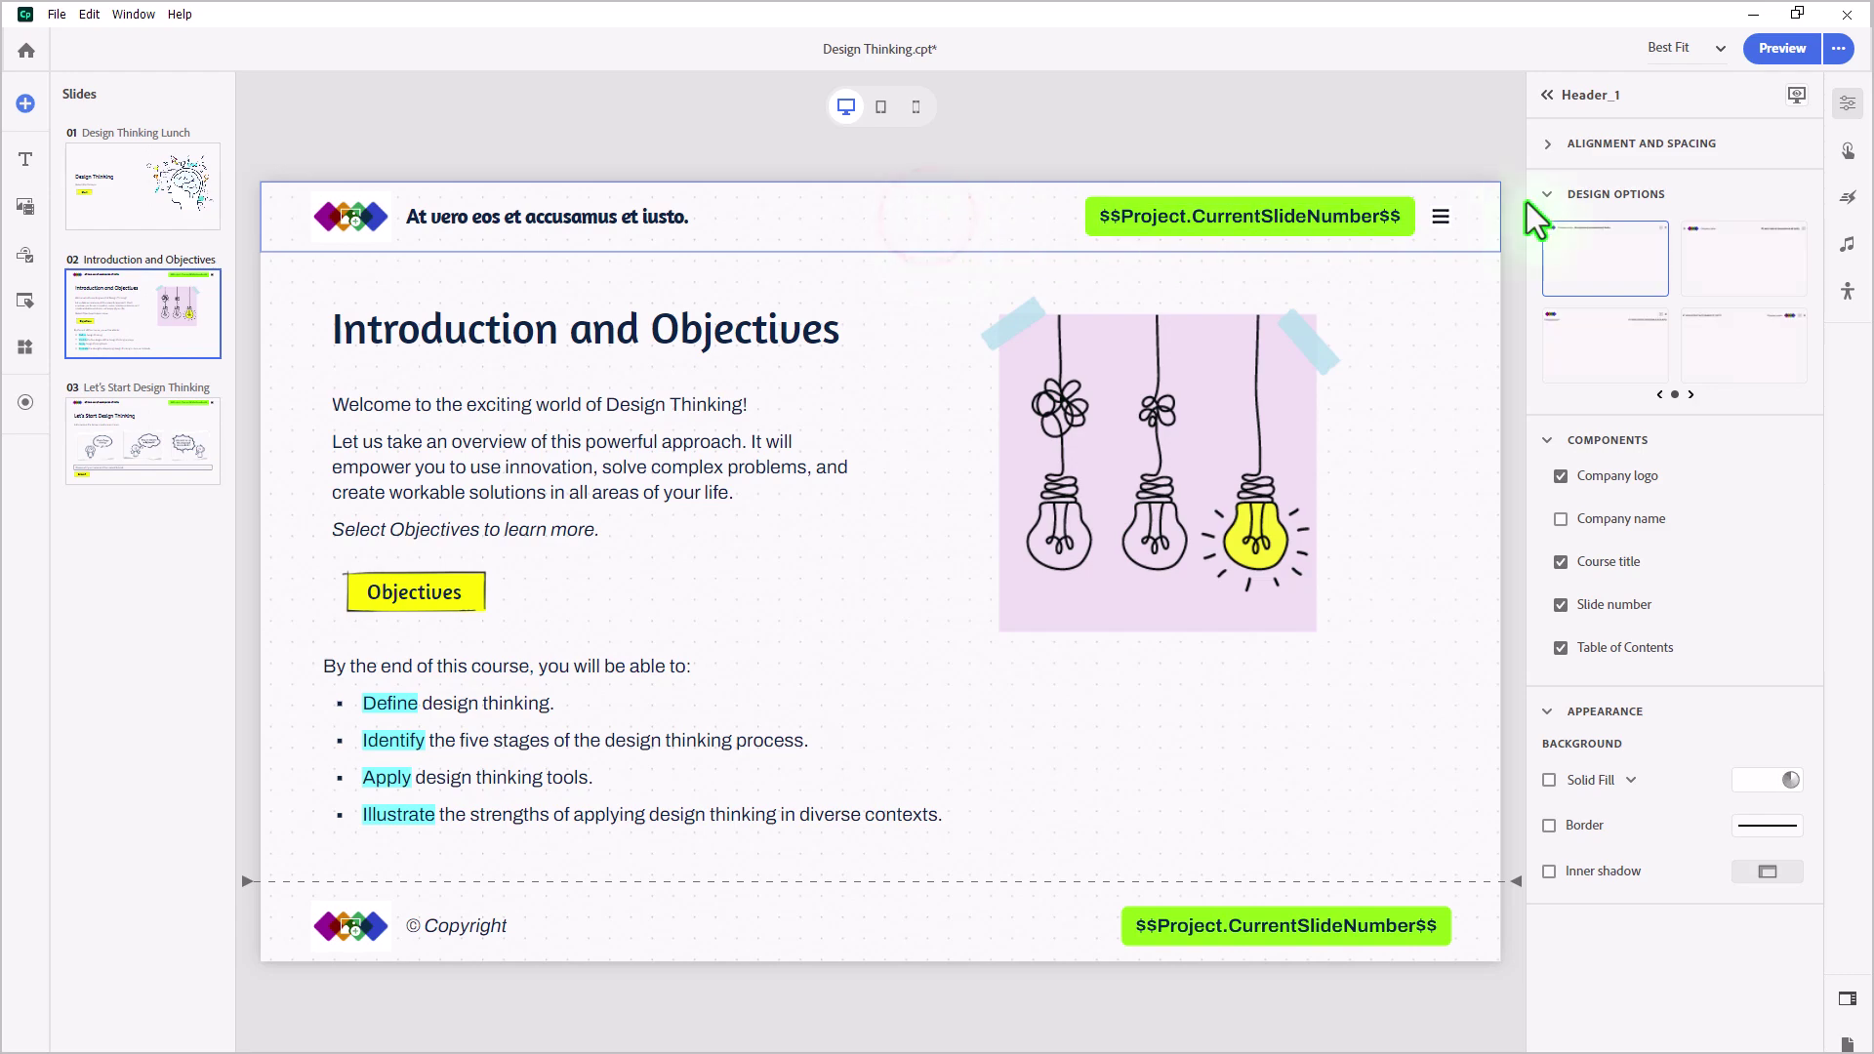
click(1549, 146)
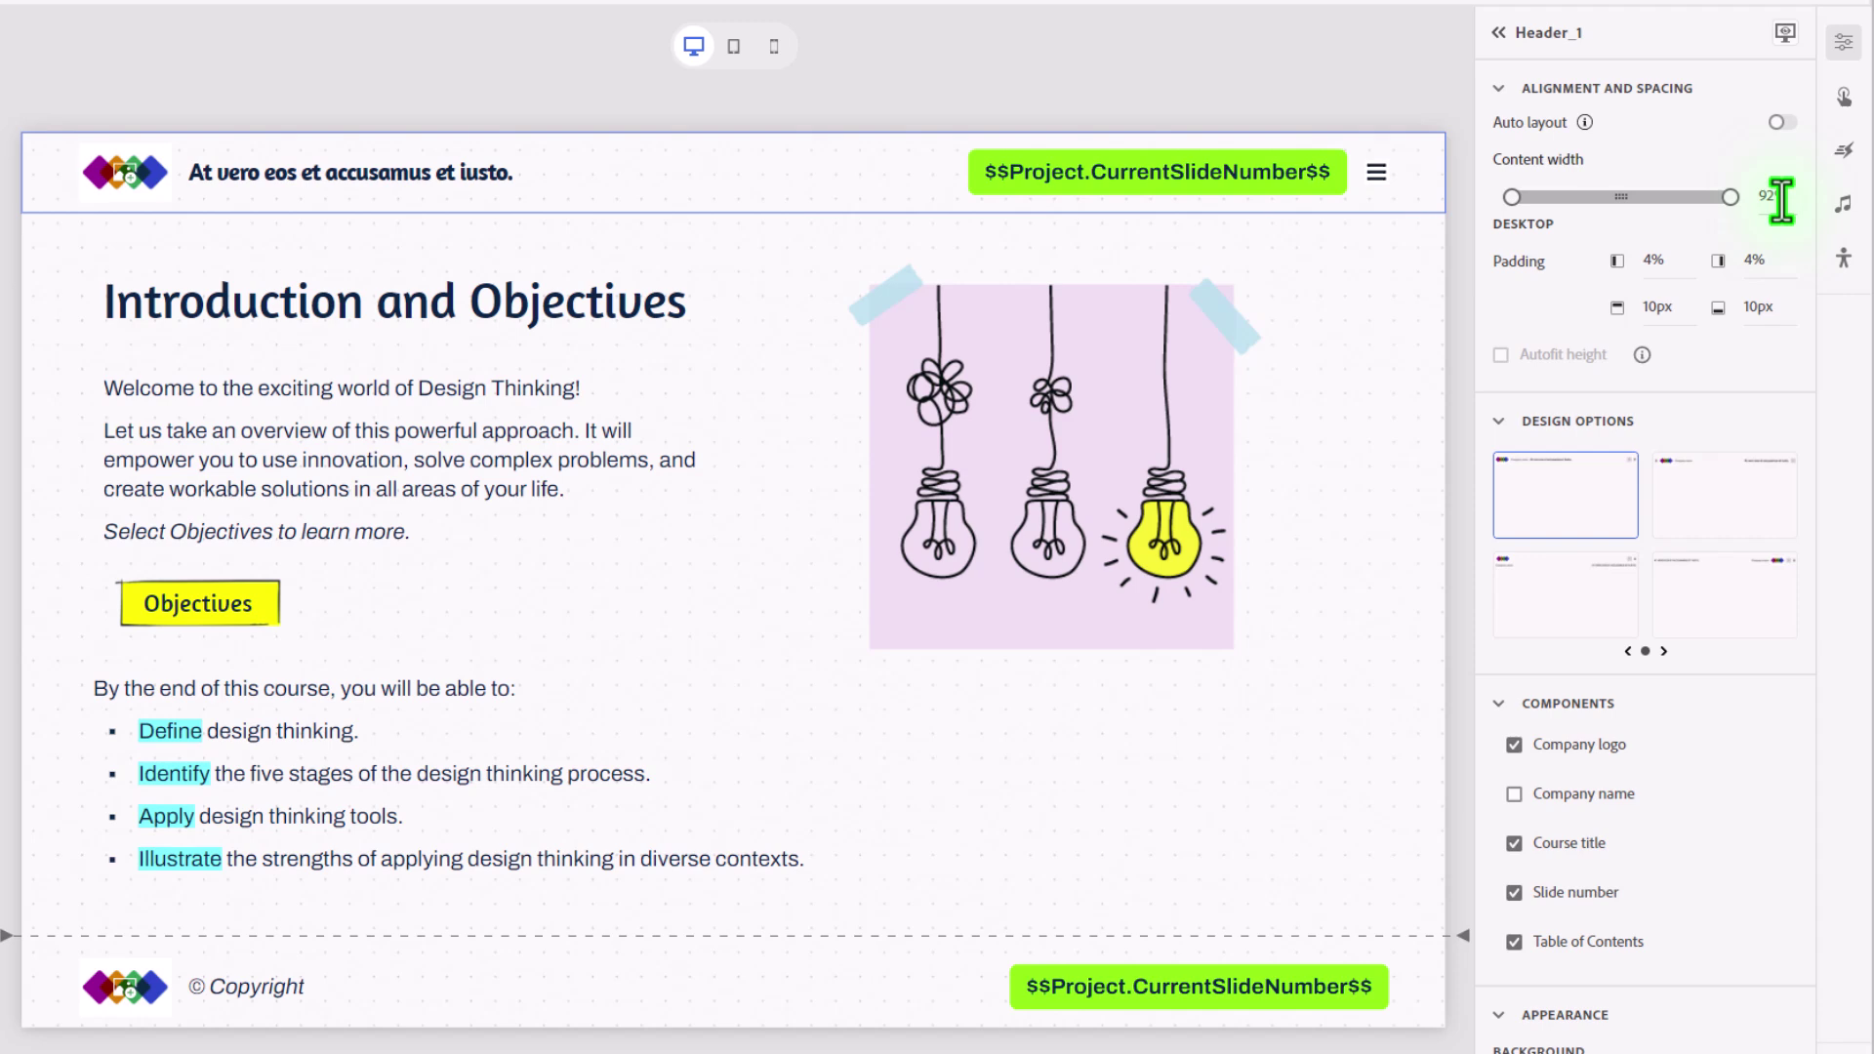
double_click(1775, 198)
text(90)
key(Return)
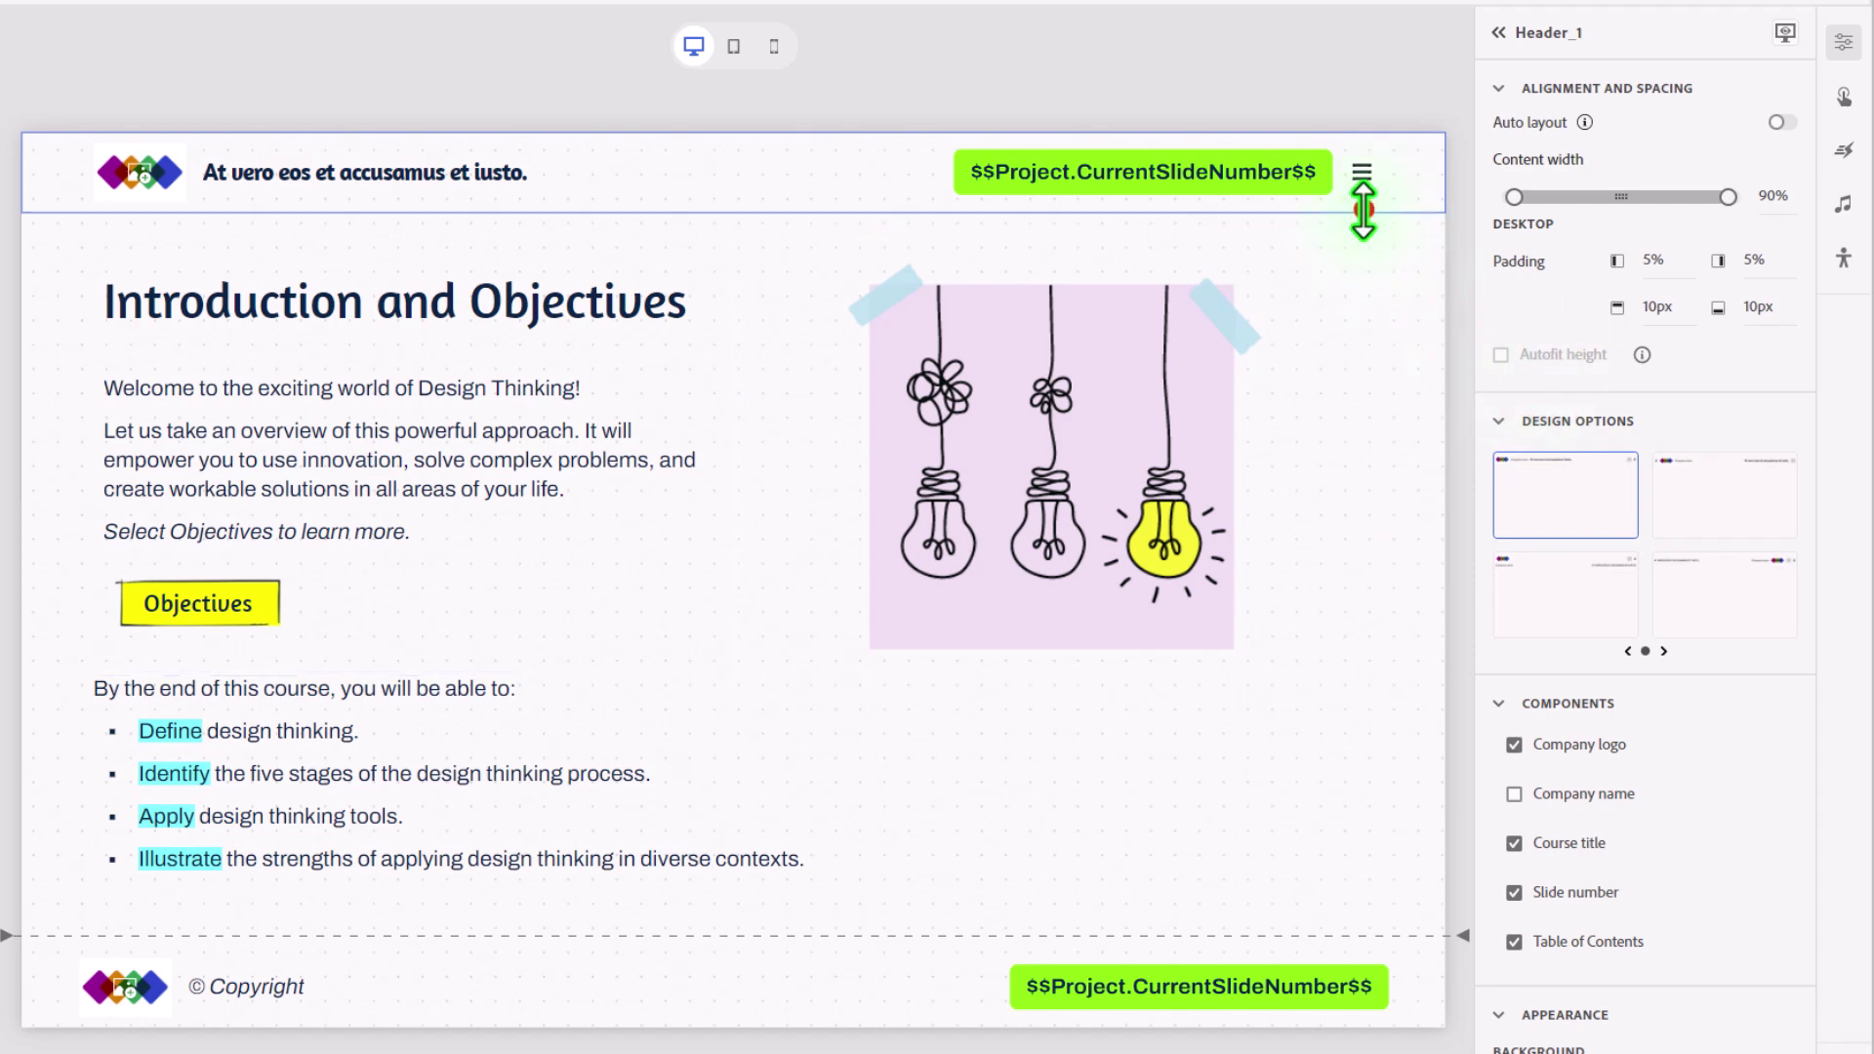
mouse_move(1364, 210)
mouse_down()
mouse_move(1364, 285)
mouse_move(1358, 206)
mouse_up()
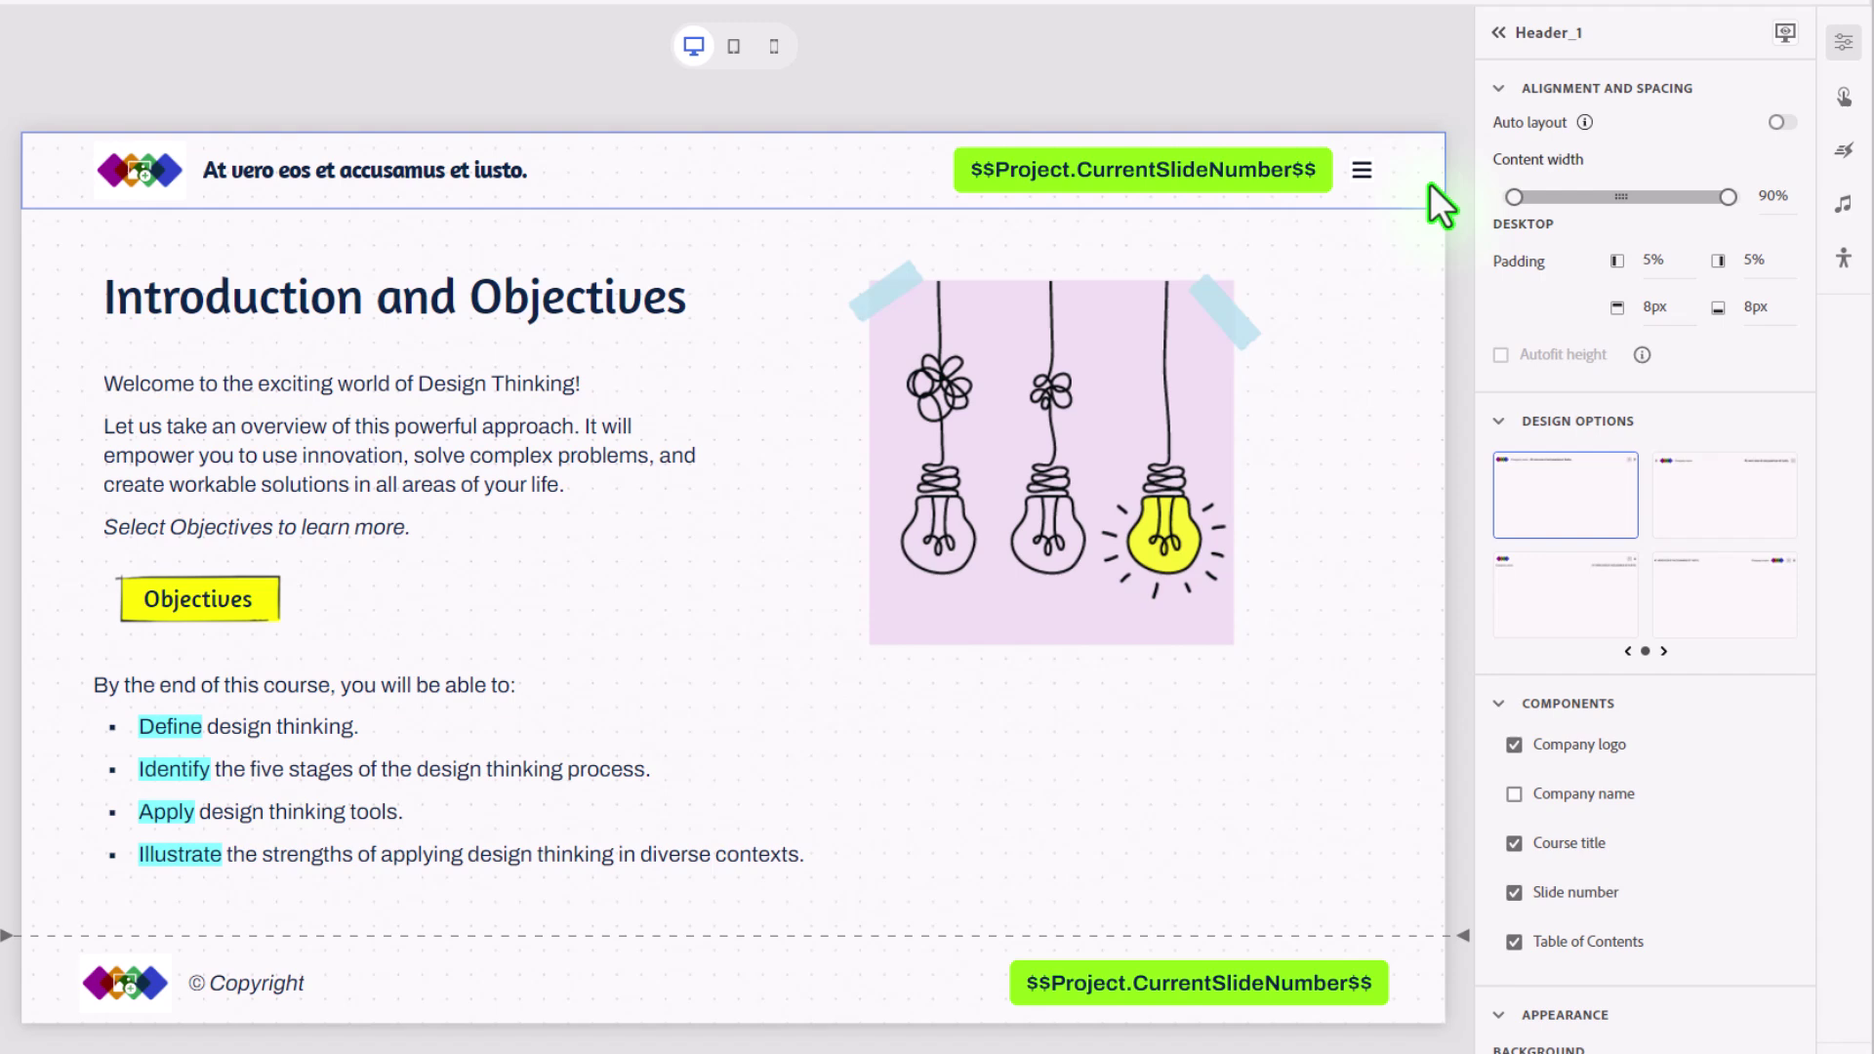
- Apply the second header layout: menu and logo left, course title and slide number right
click(1498, 88)
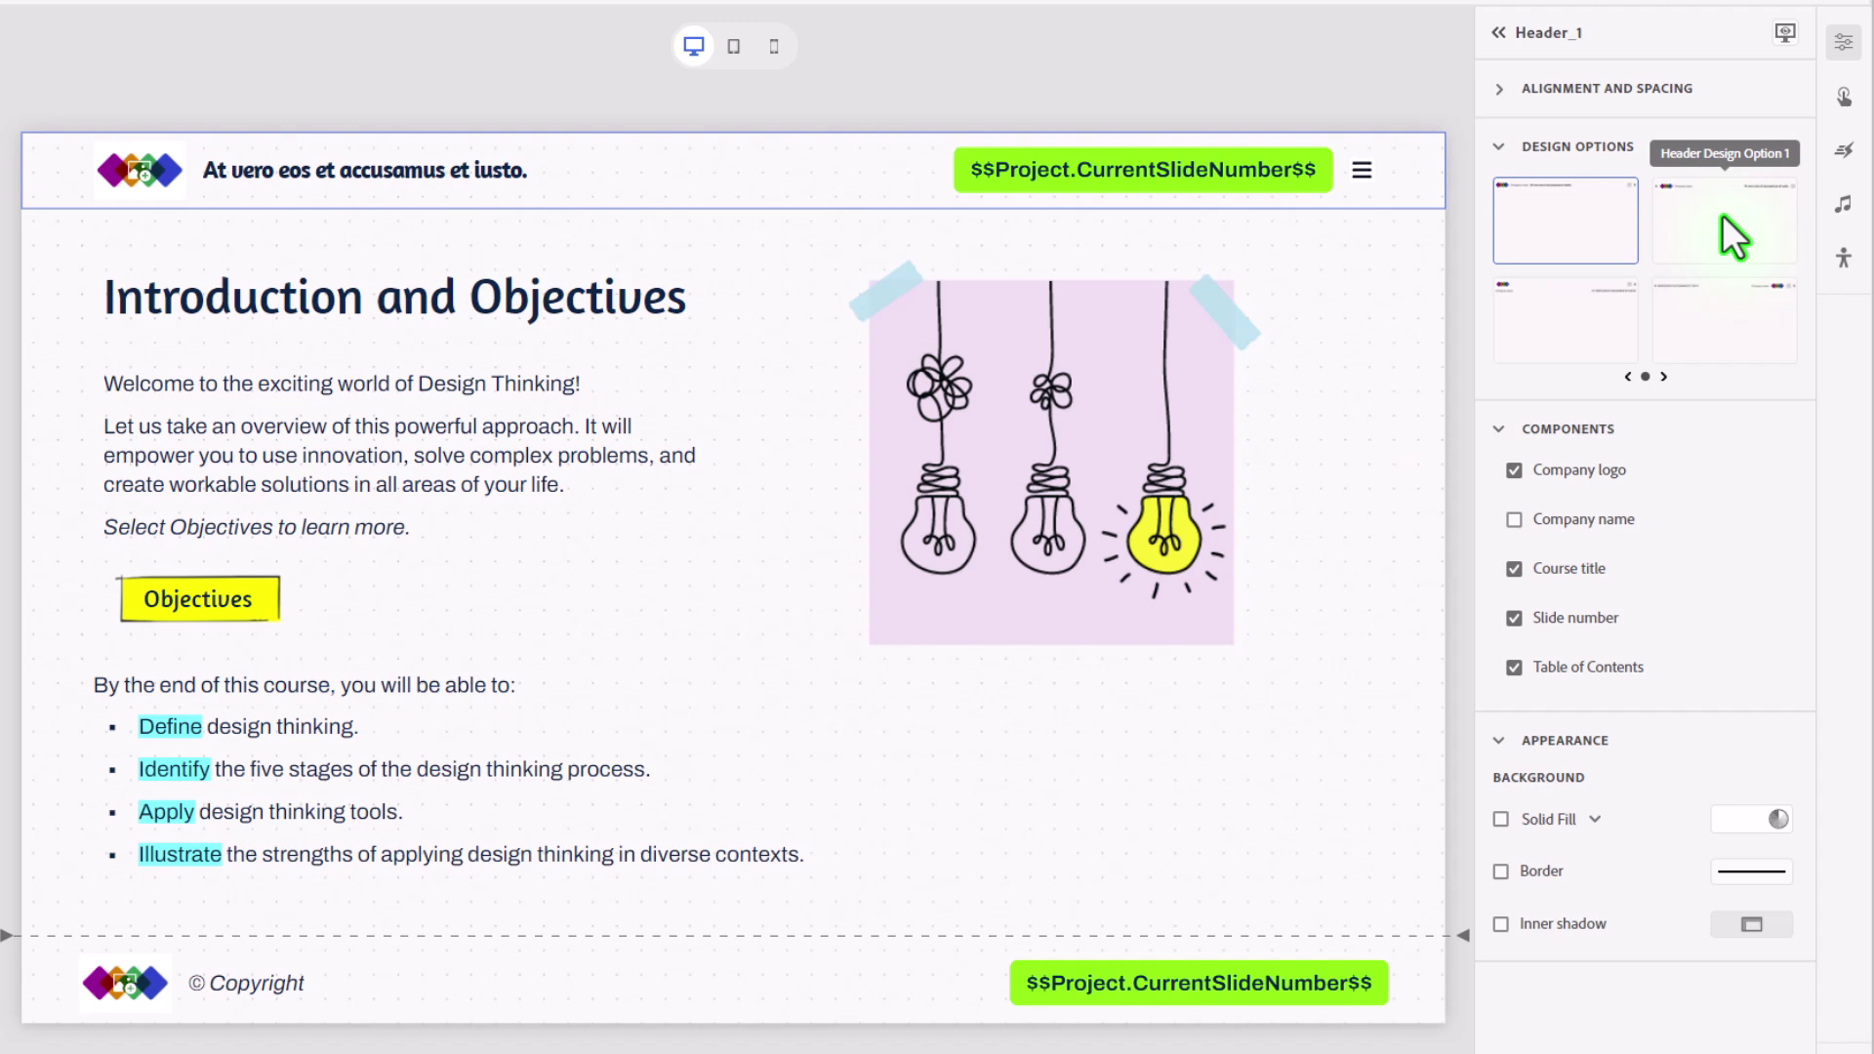
click(1722, 214)
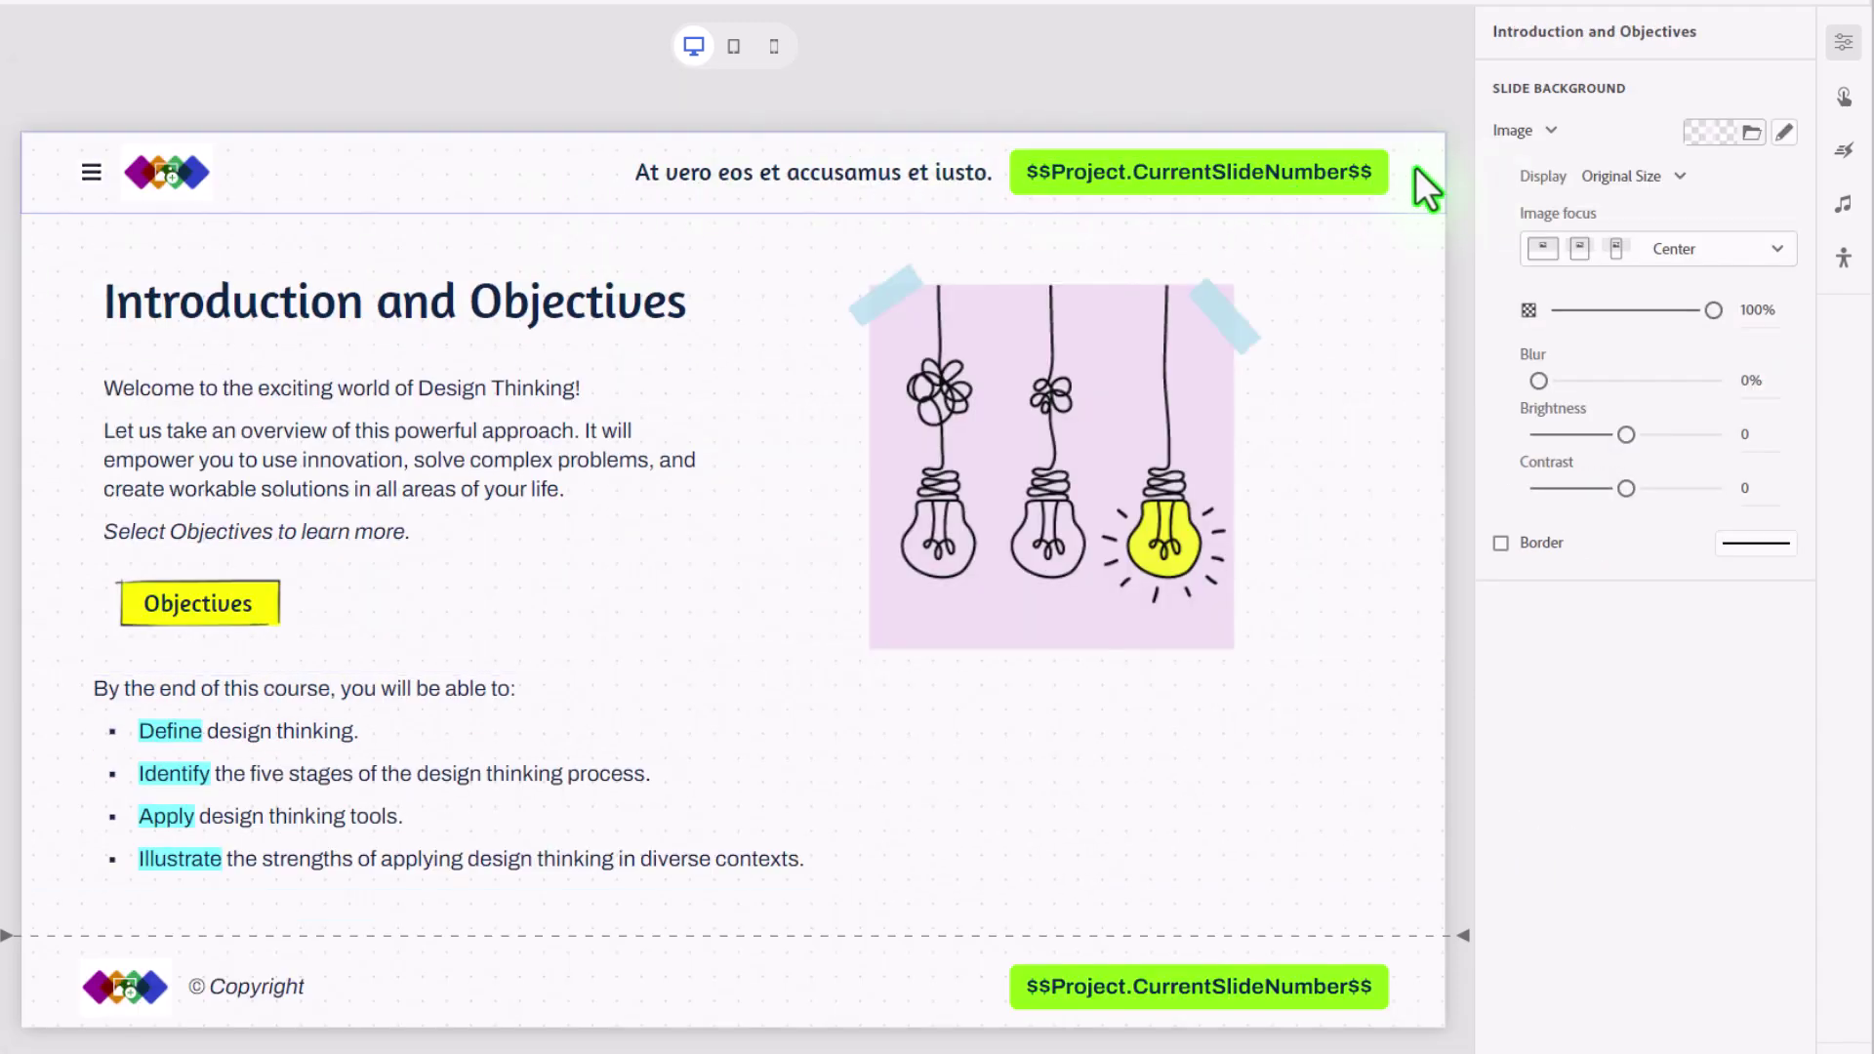
click(1411, 167)
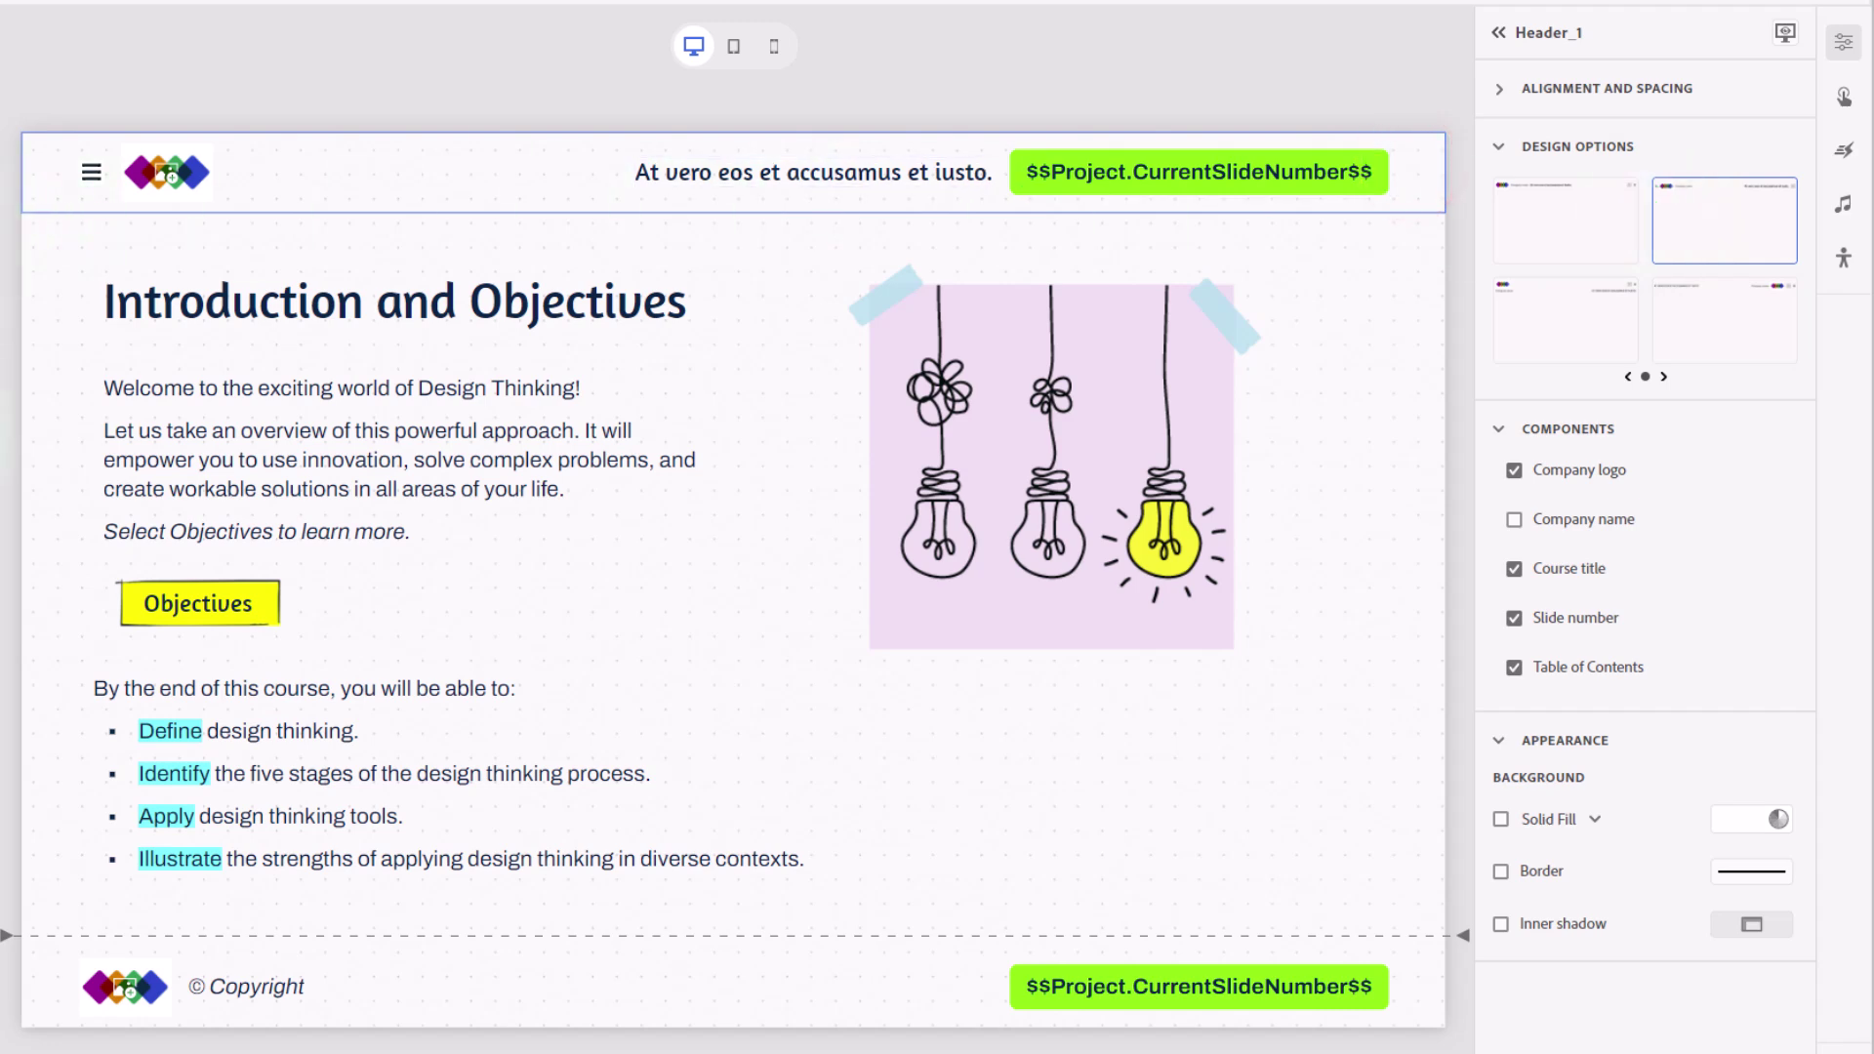
- Switch the footer to Design Option 2, centring logo and copyright beside the slide number
click(776, 976)
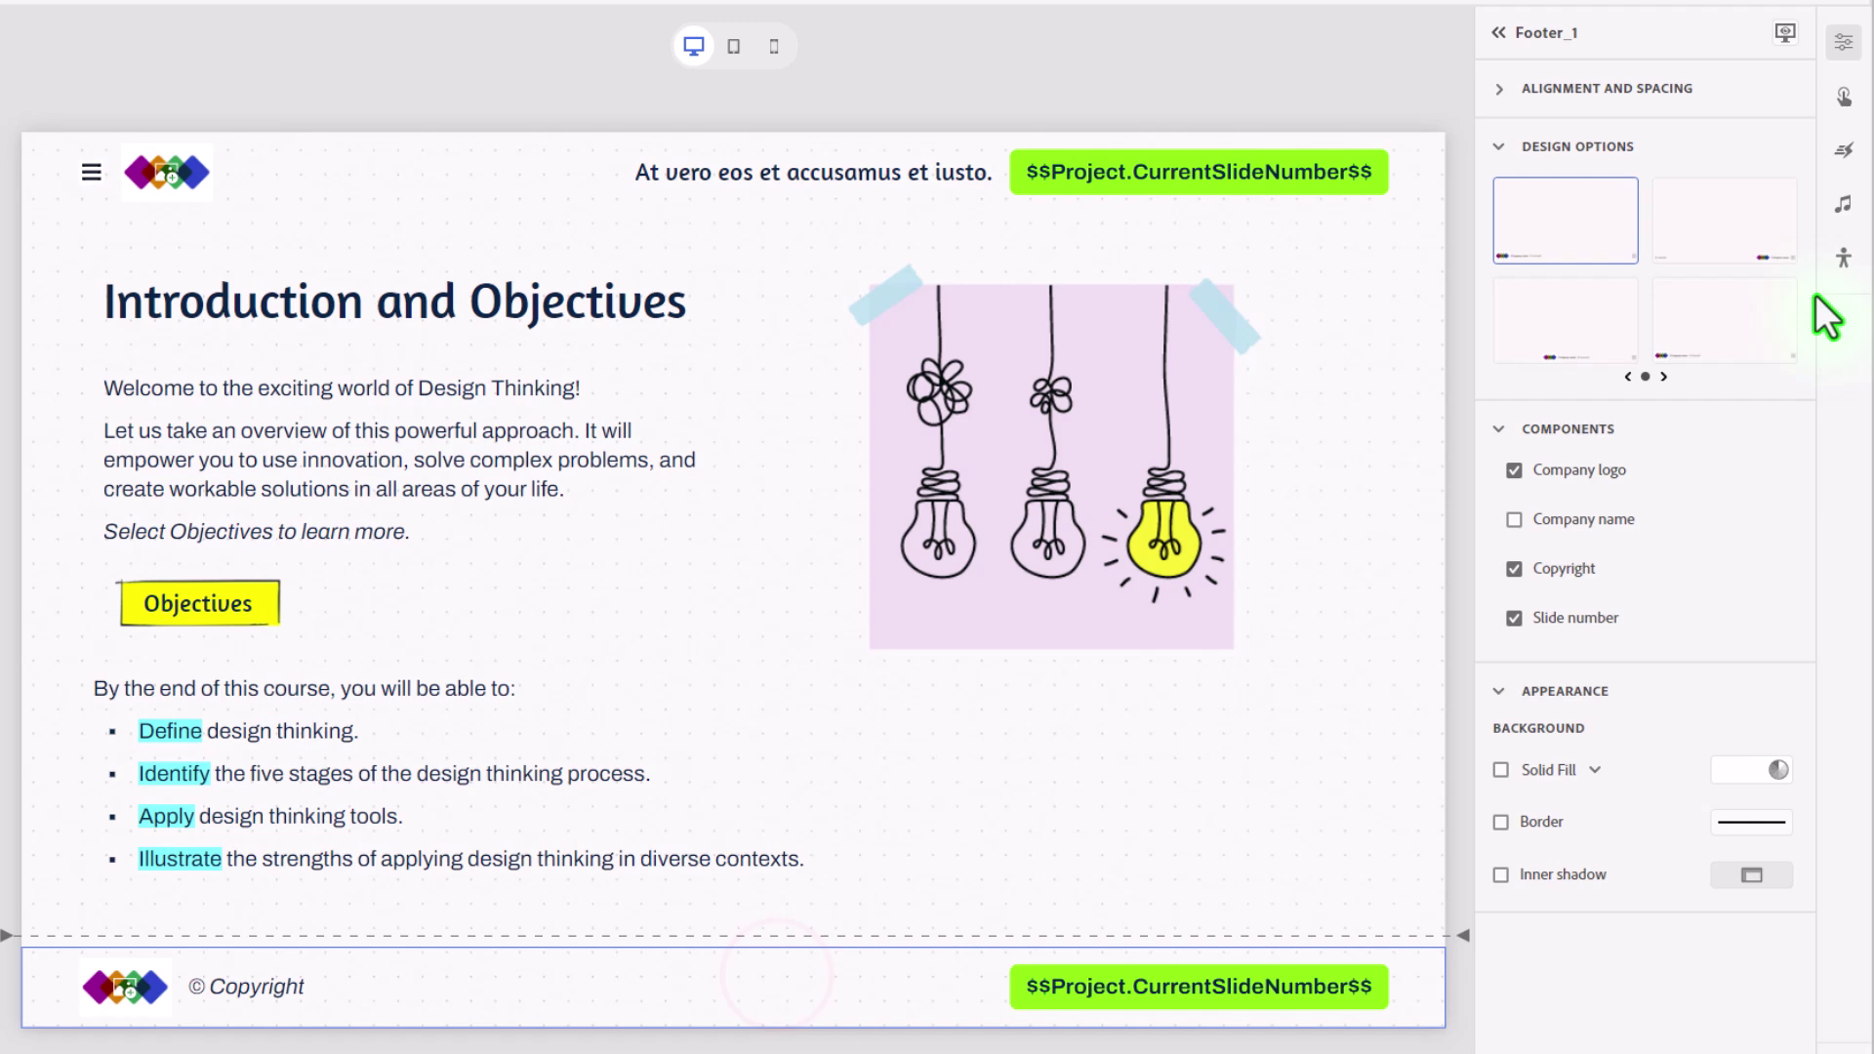
click(1564, 326)
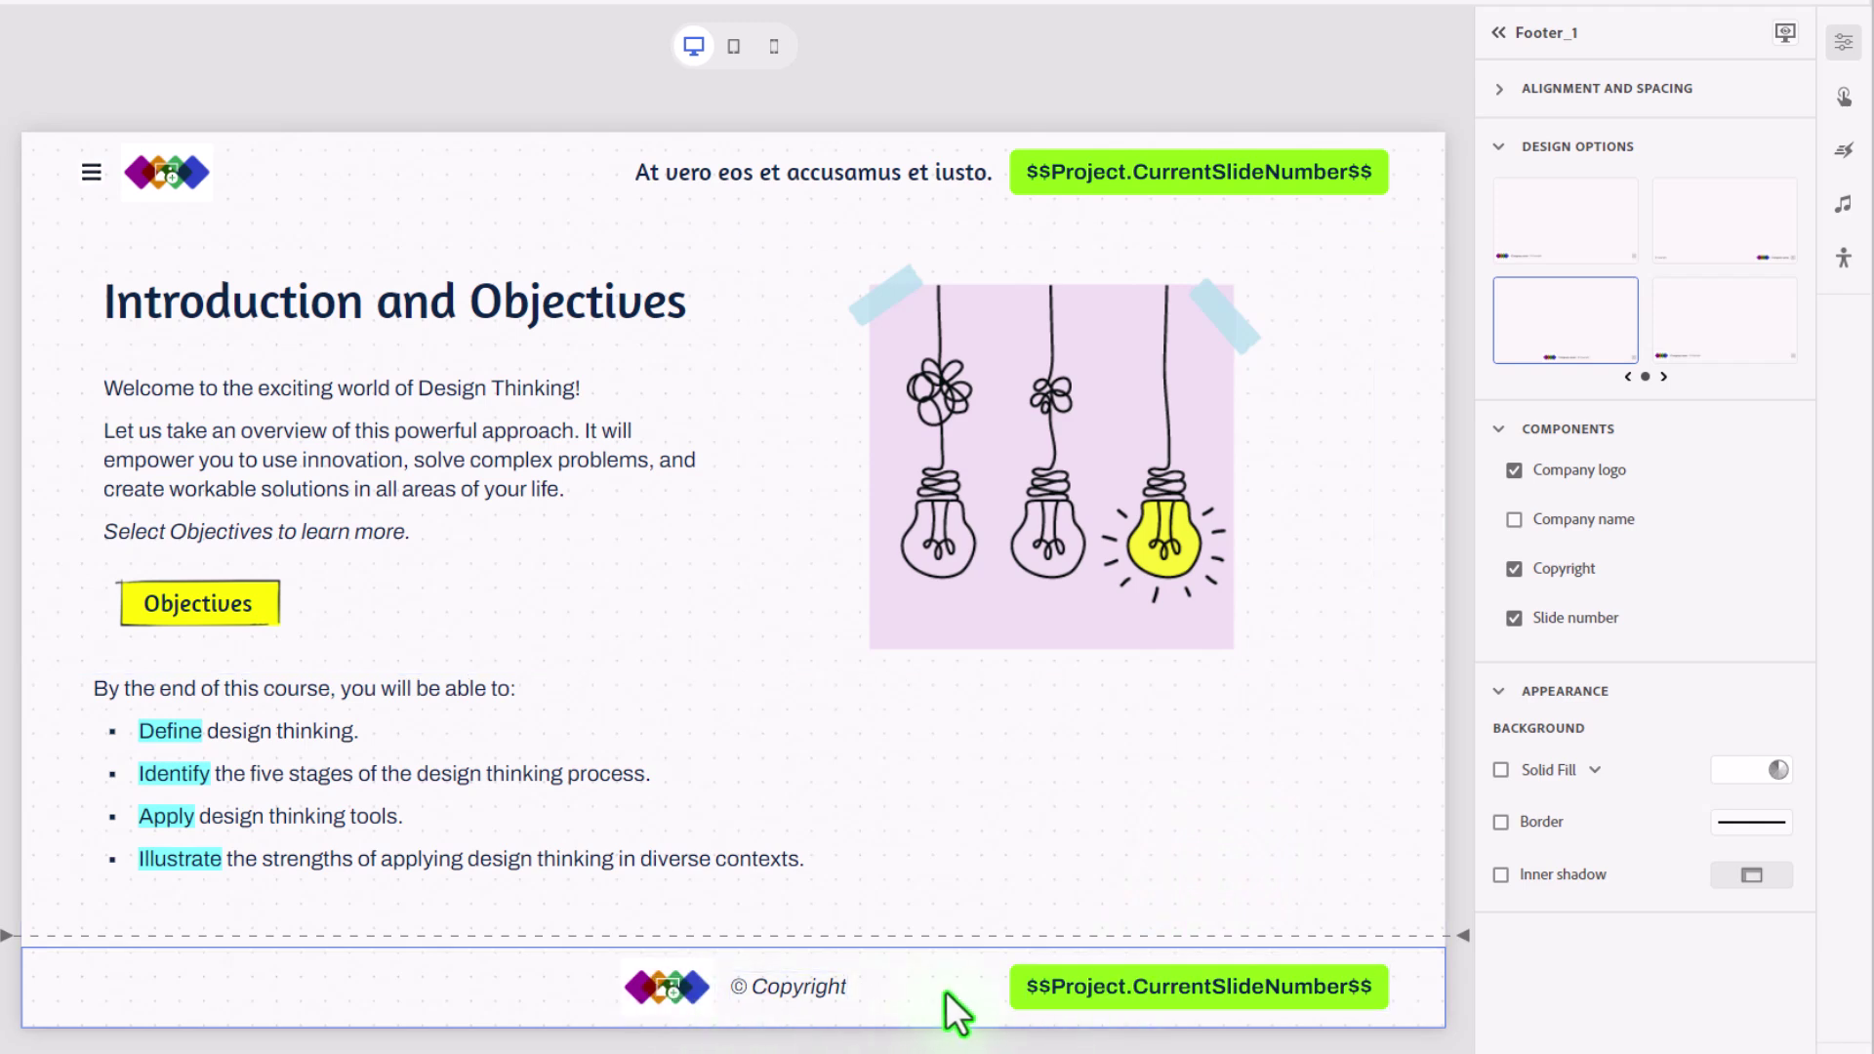
click(512, 159)
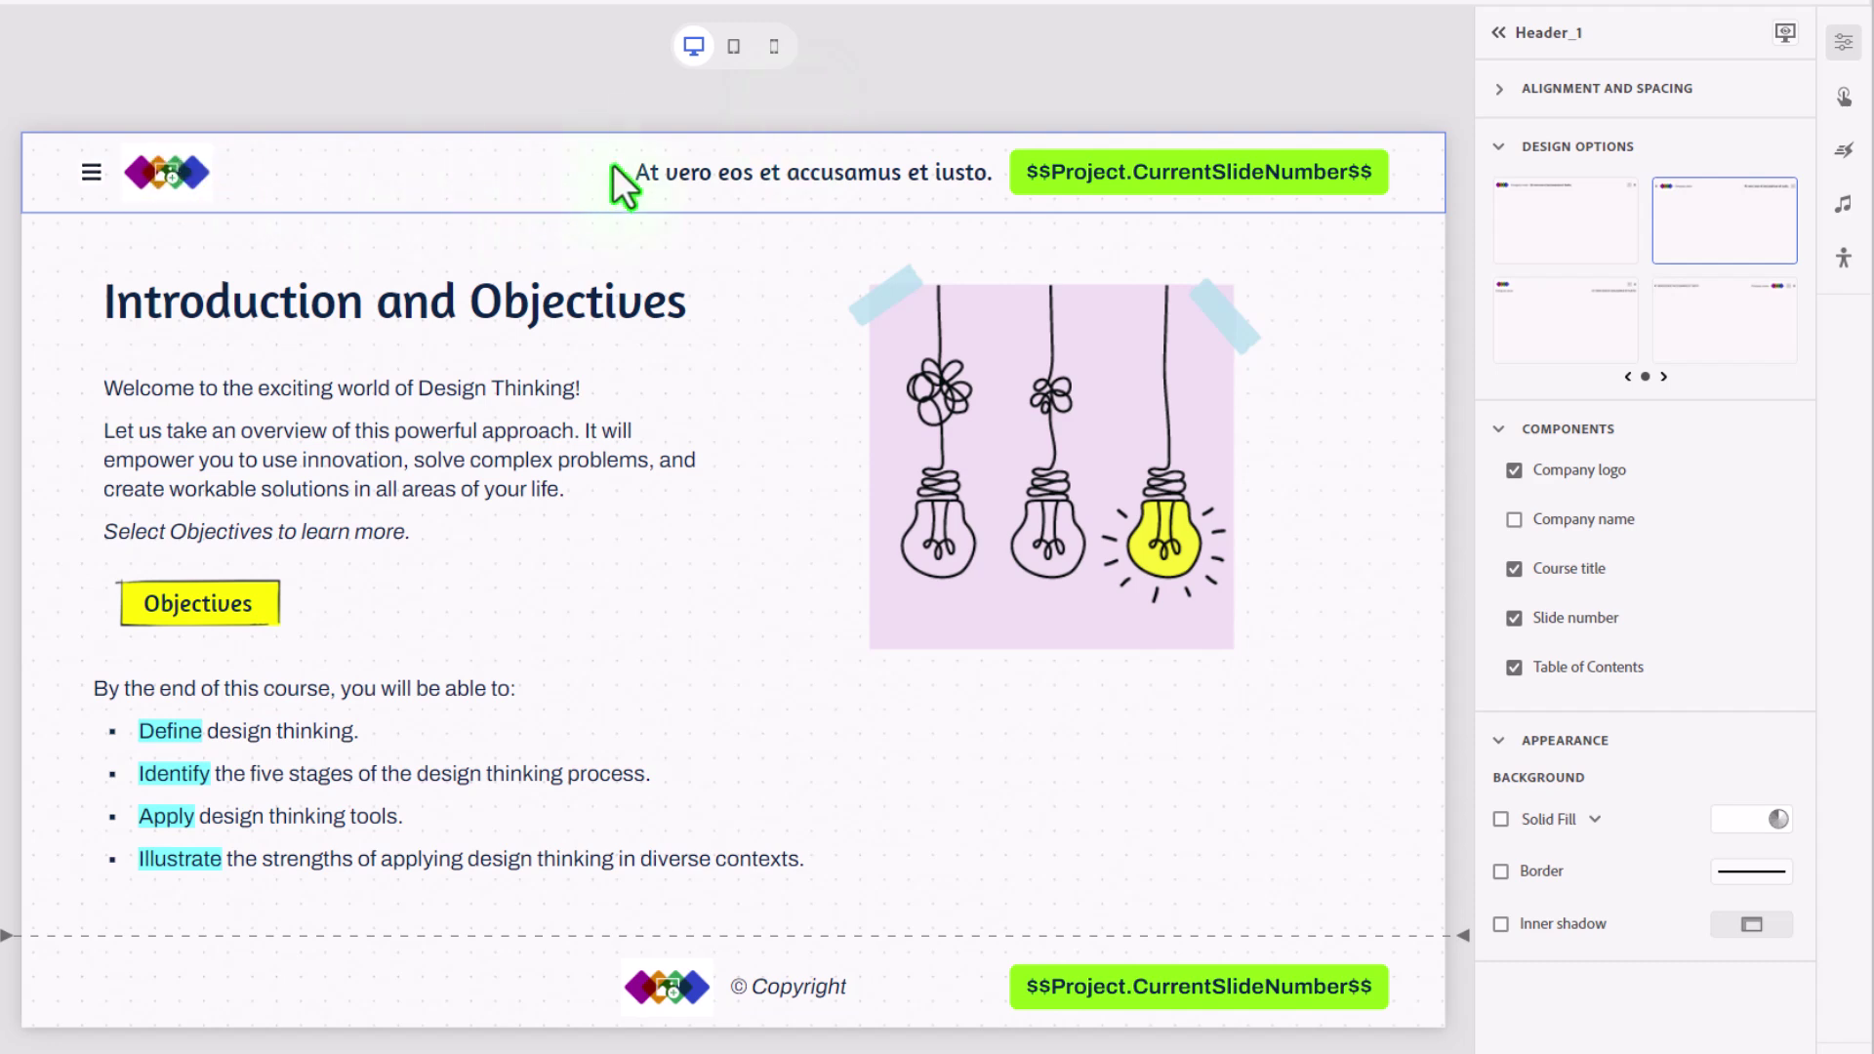
- Turn off the company logo and slide number in the header's components
click(1512, 469)
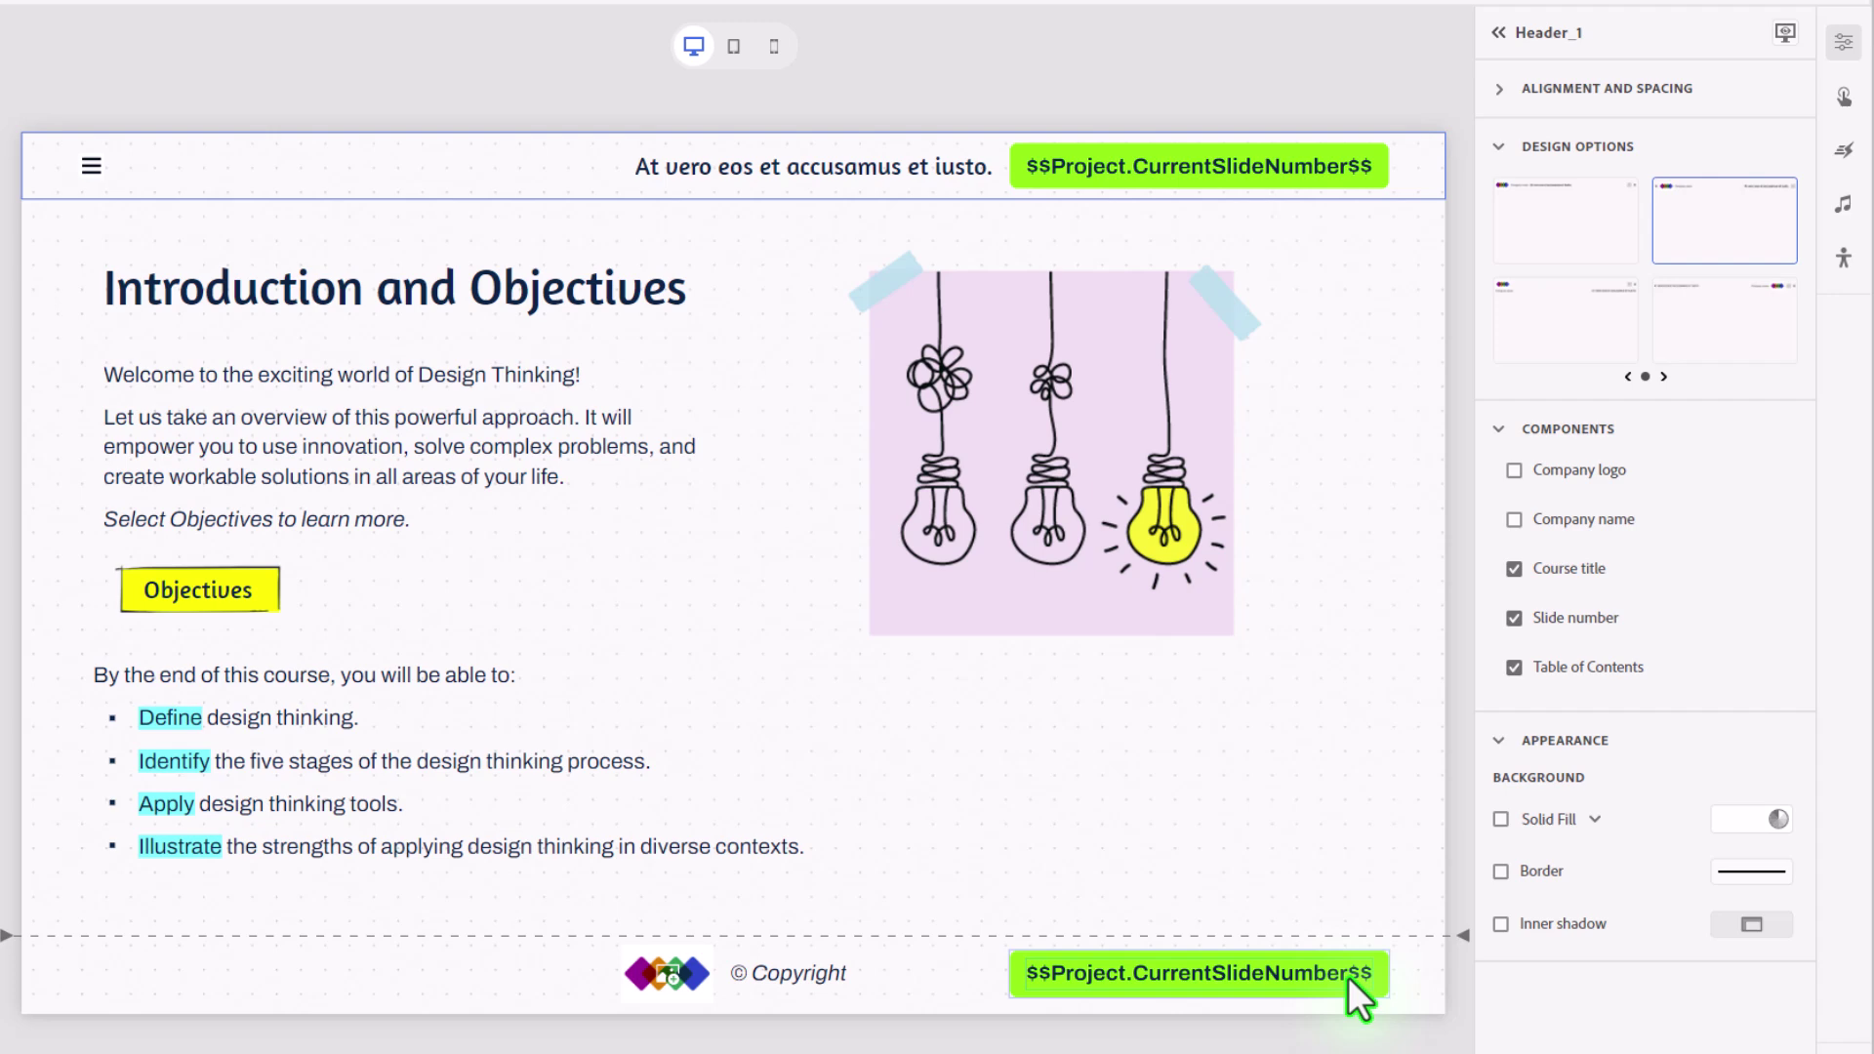
click(1431, 163)
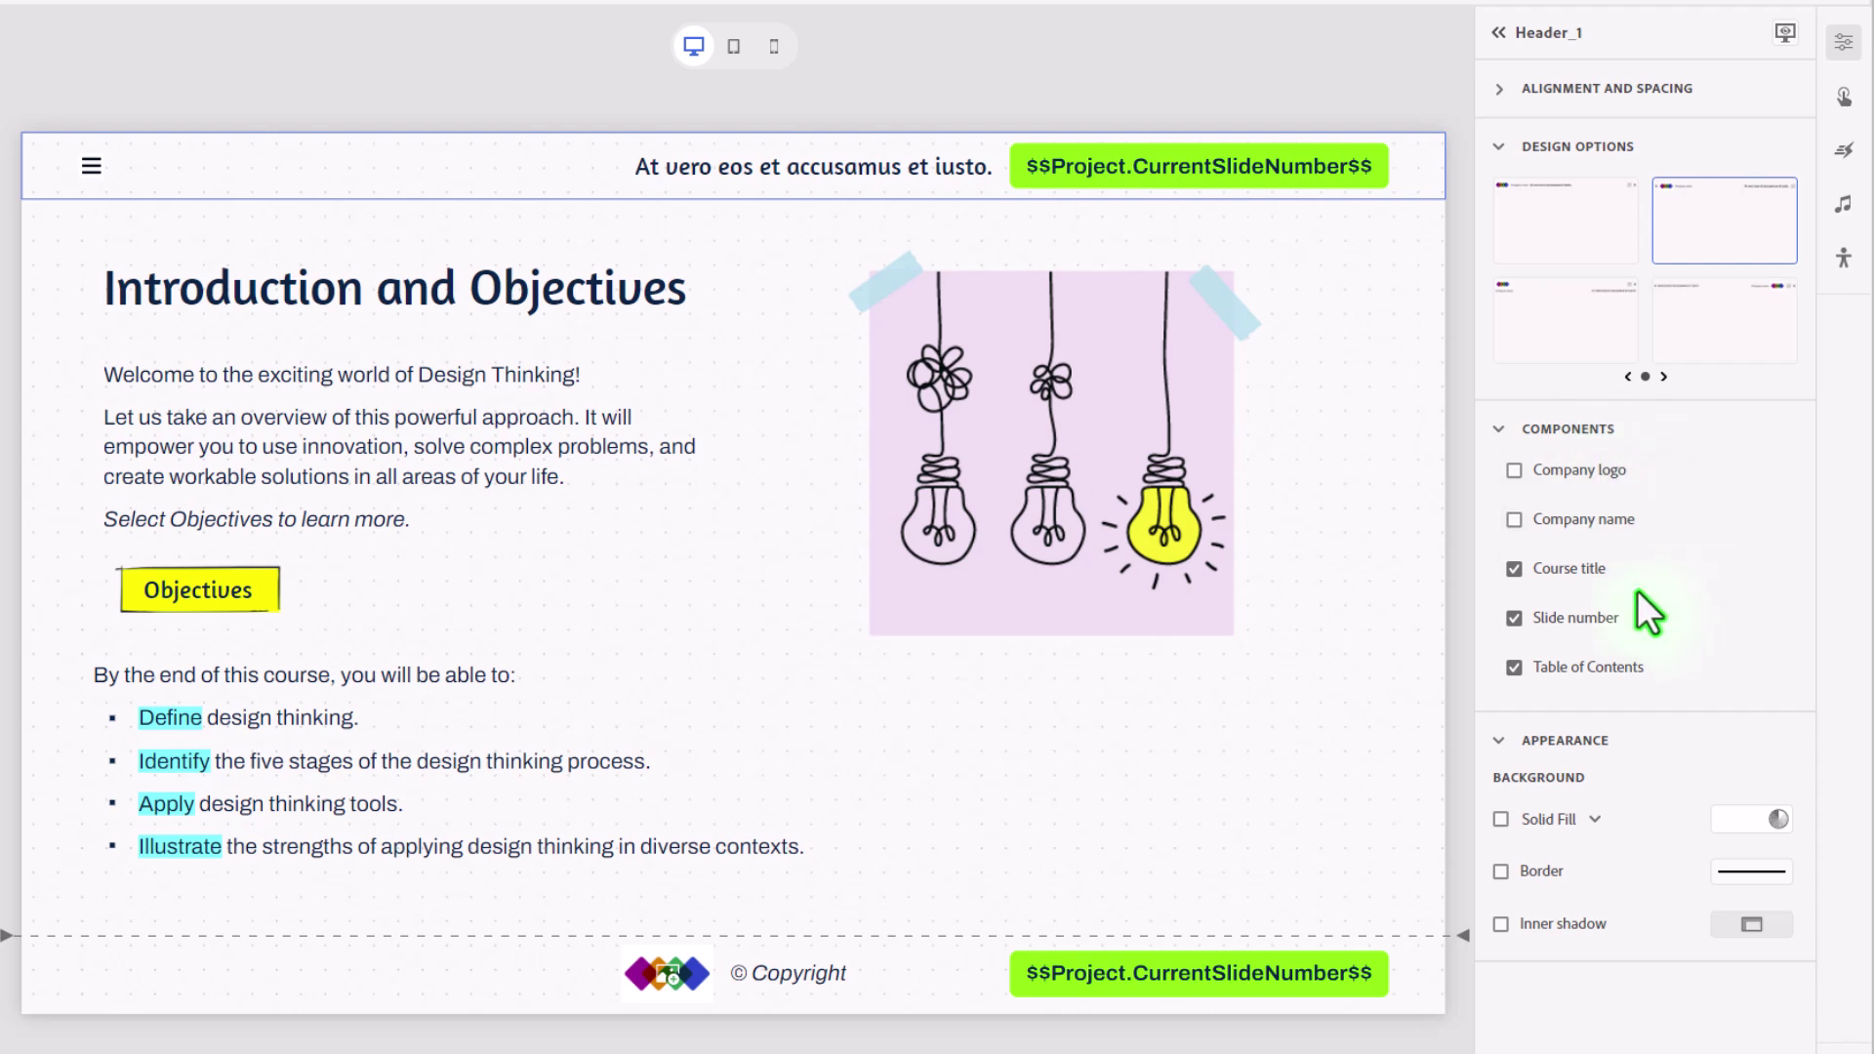
click(1518, 619)
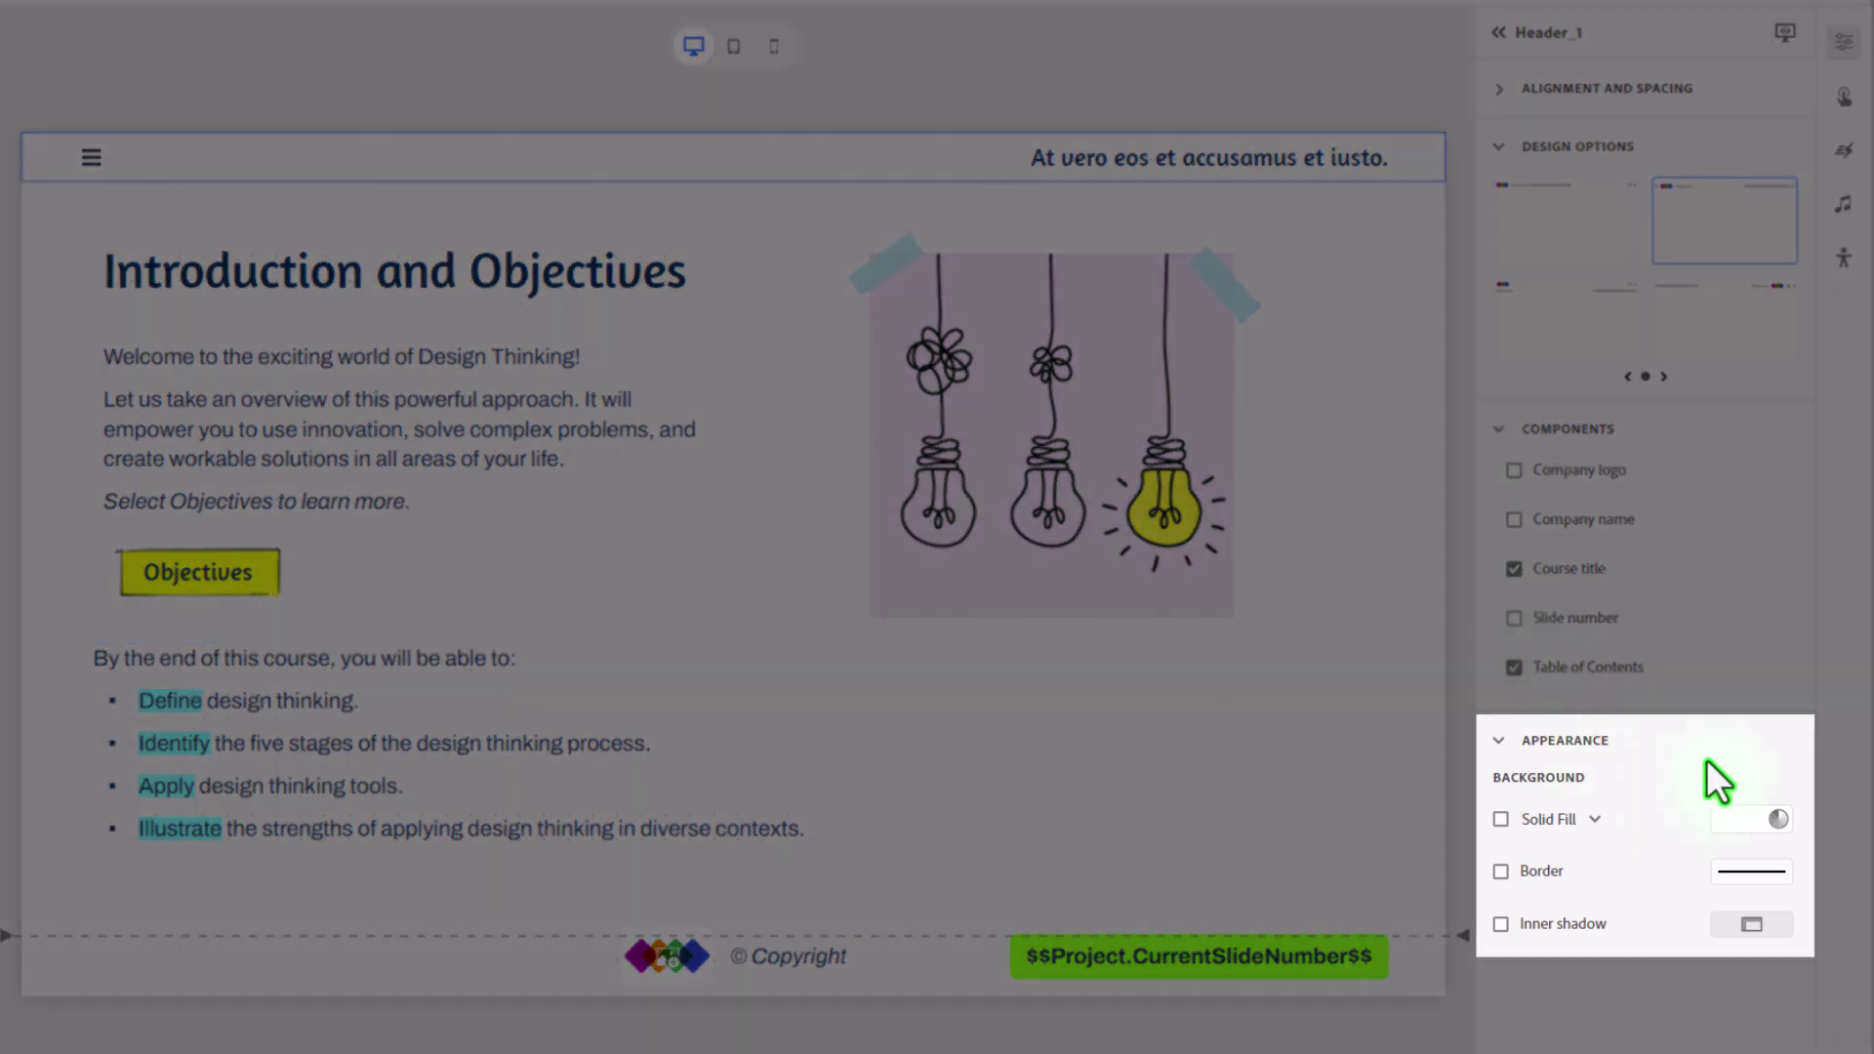
- Give both the header and the footer a solid background fill
click(1499, 821)
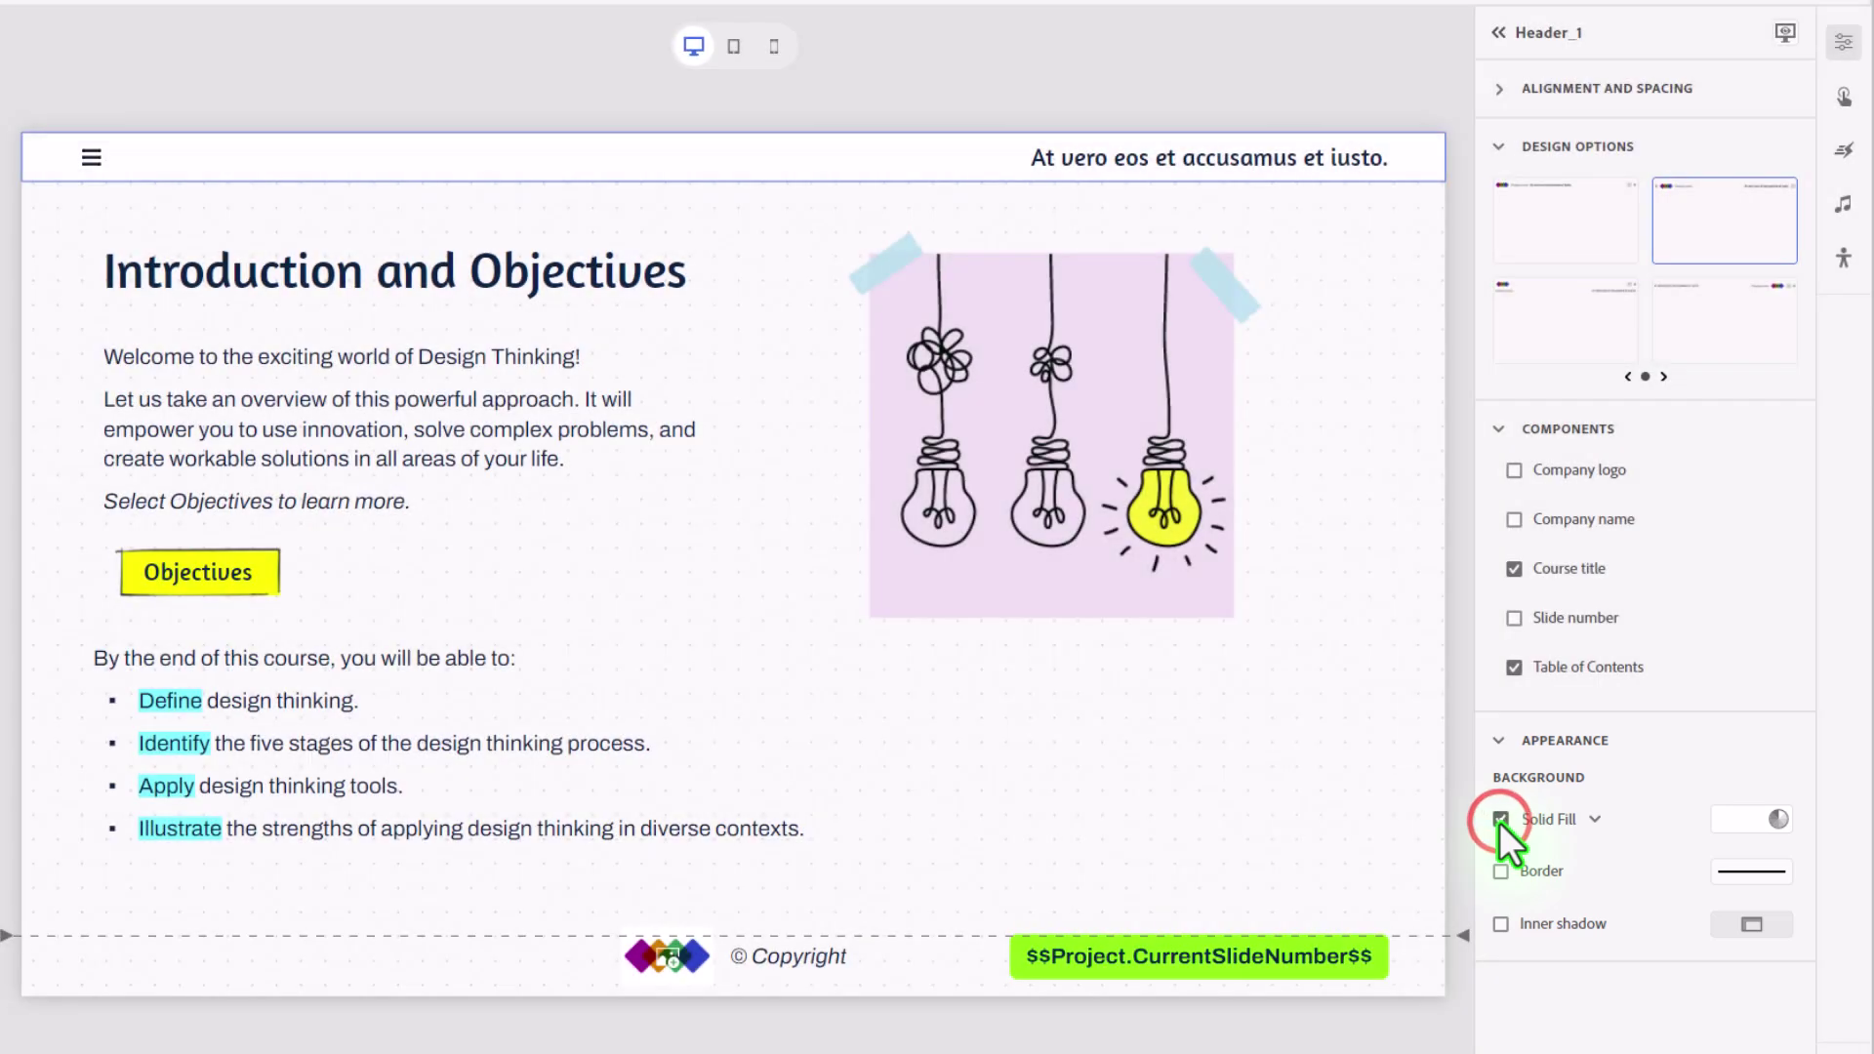
click(1595, 818)
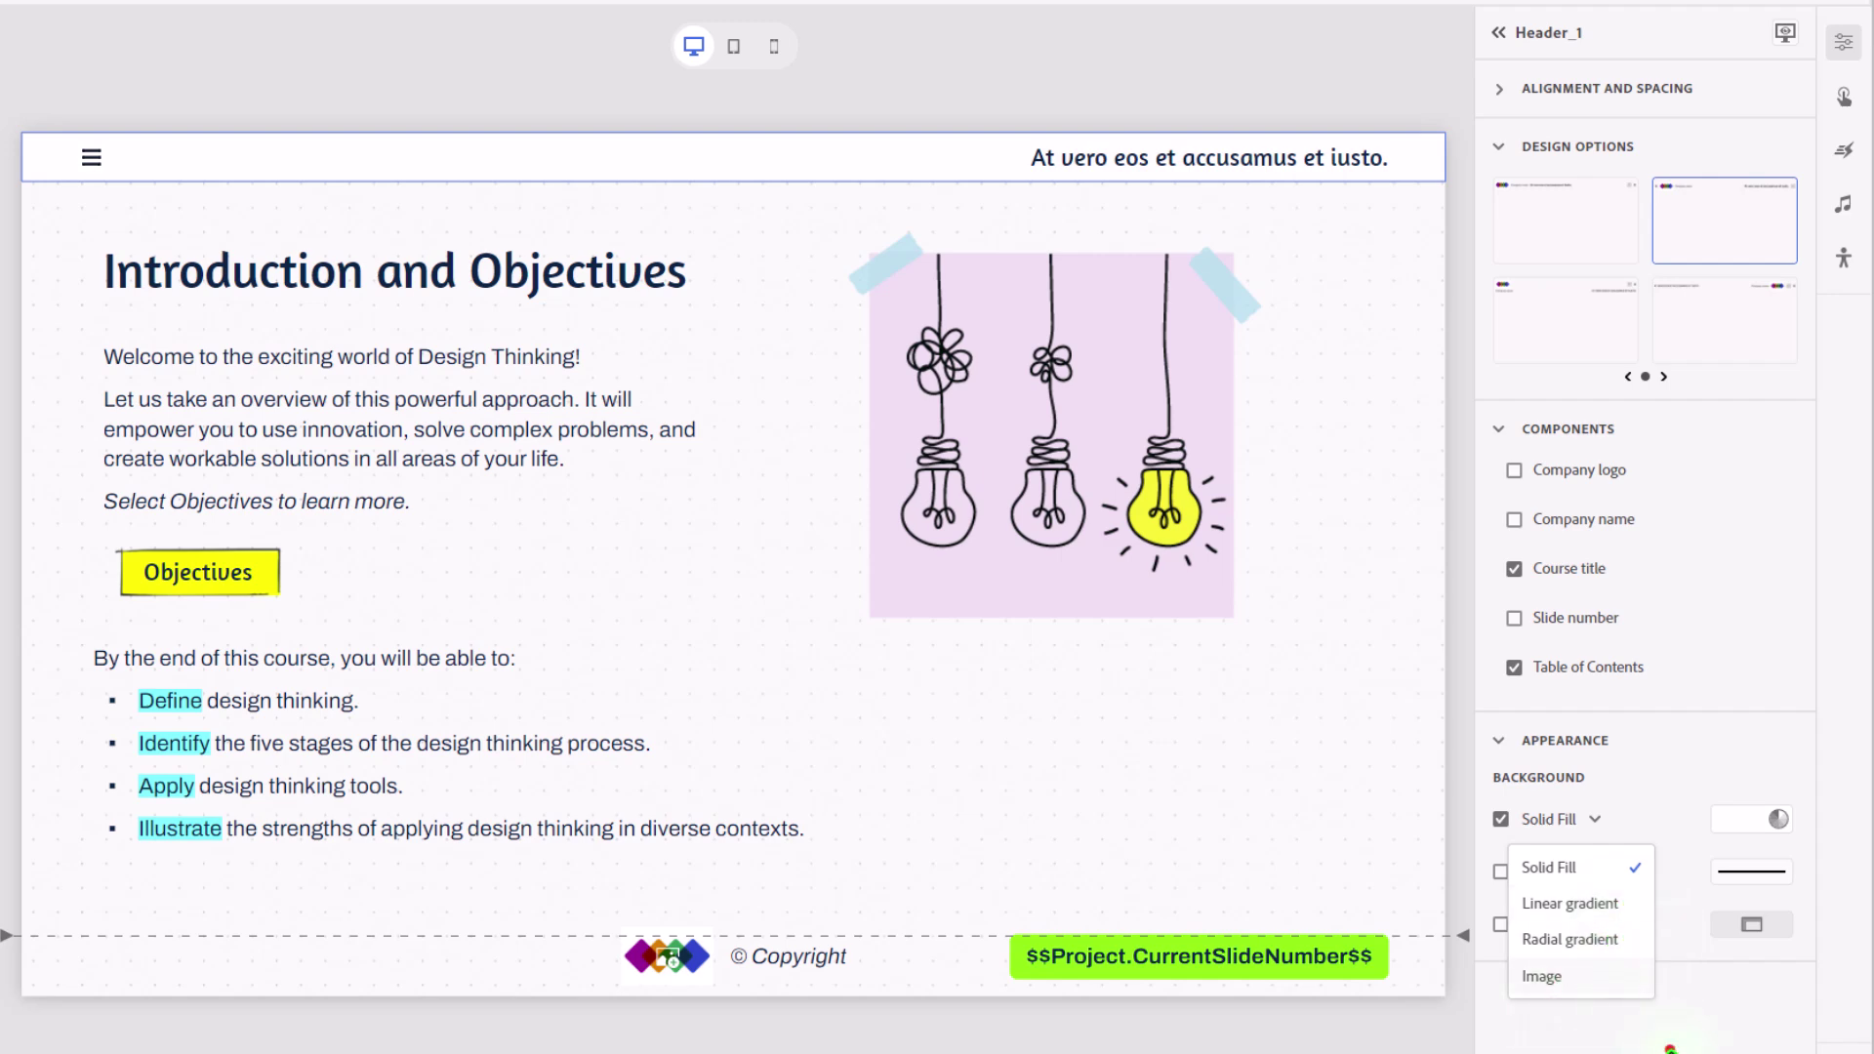
click(1670, 1033)
click(342, 981)
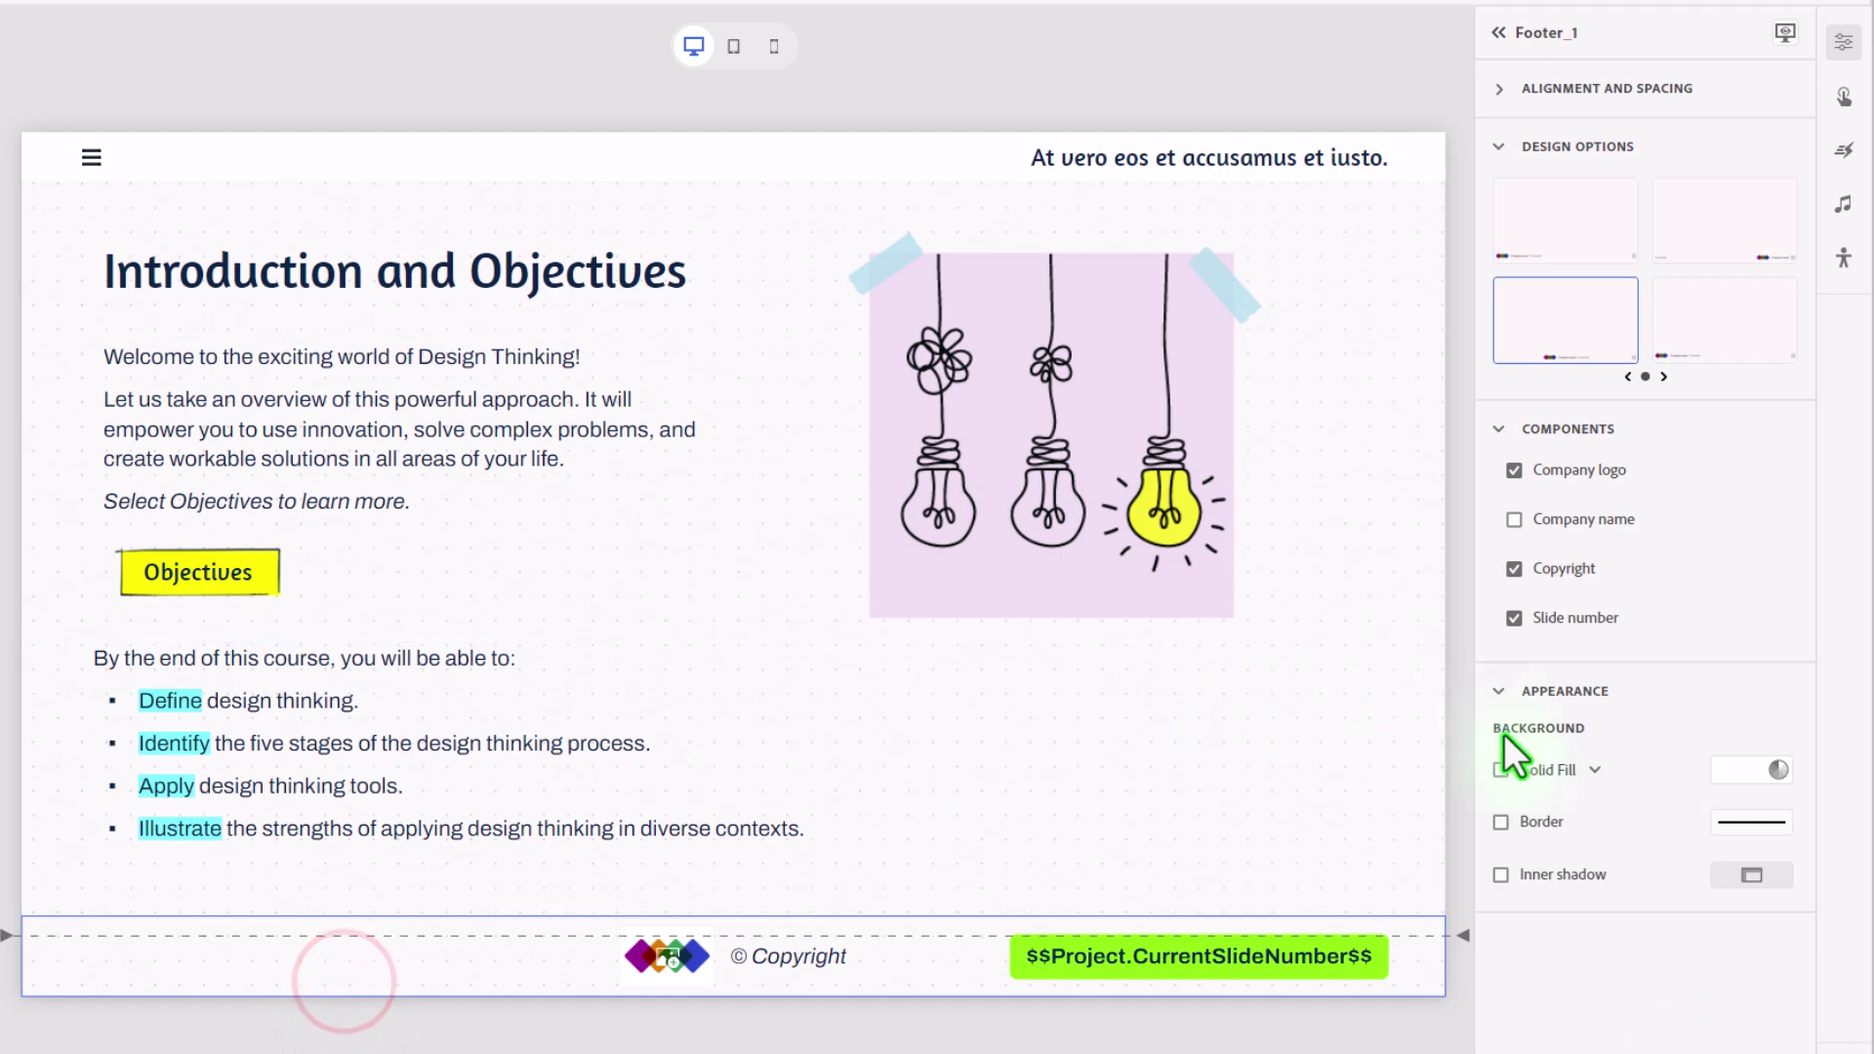
click(1500, 769)
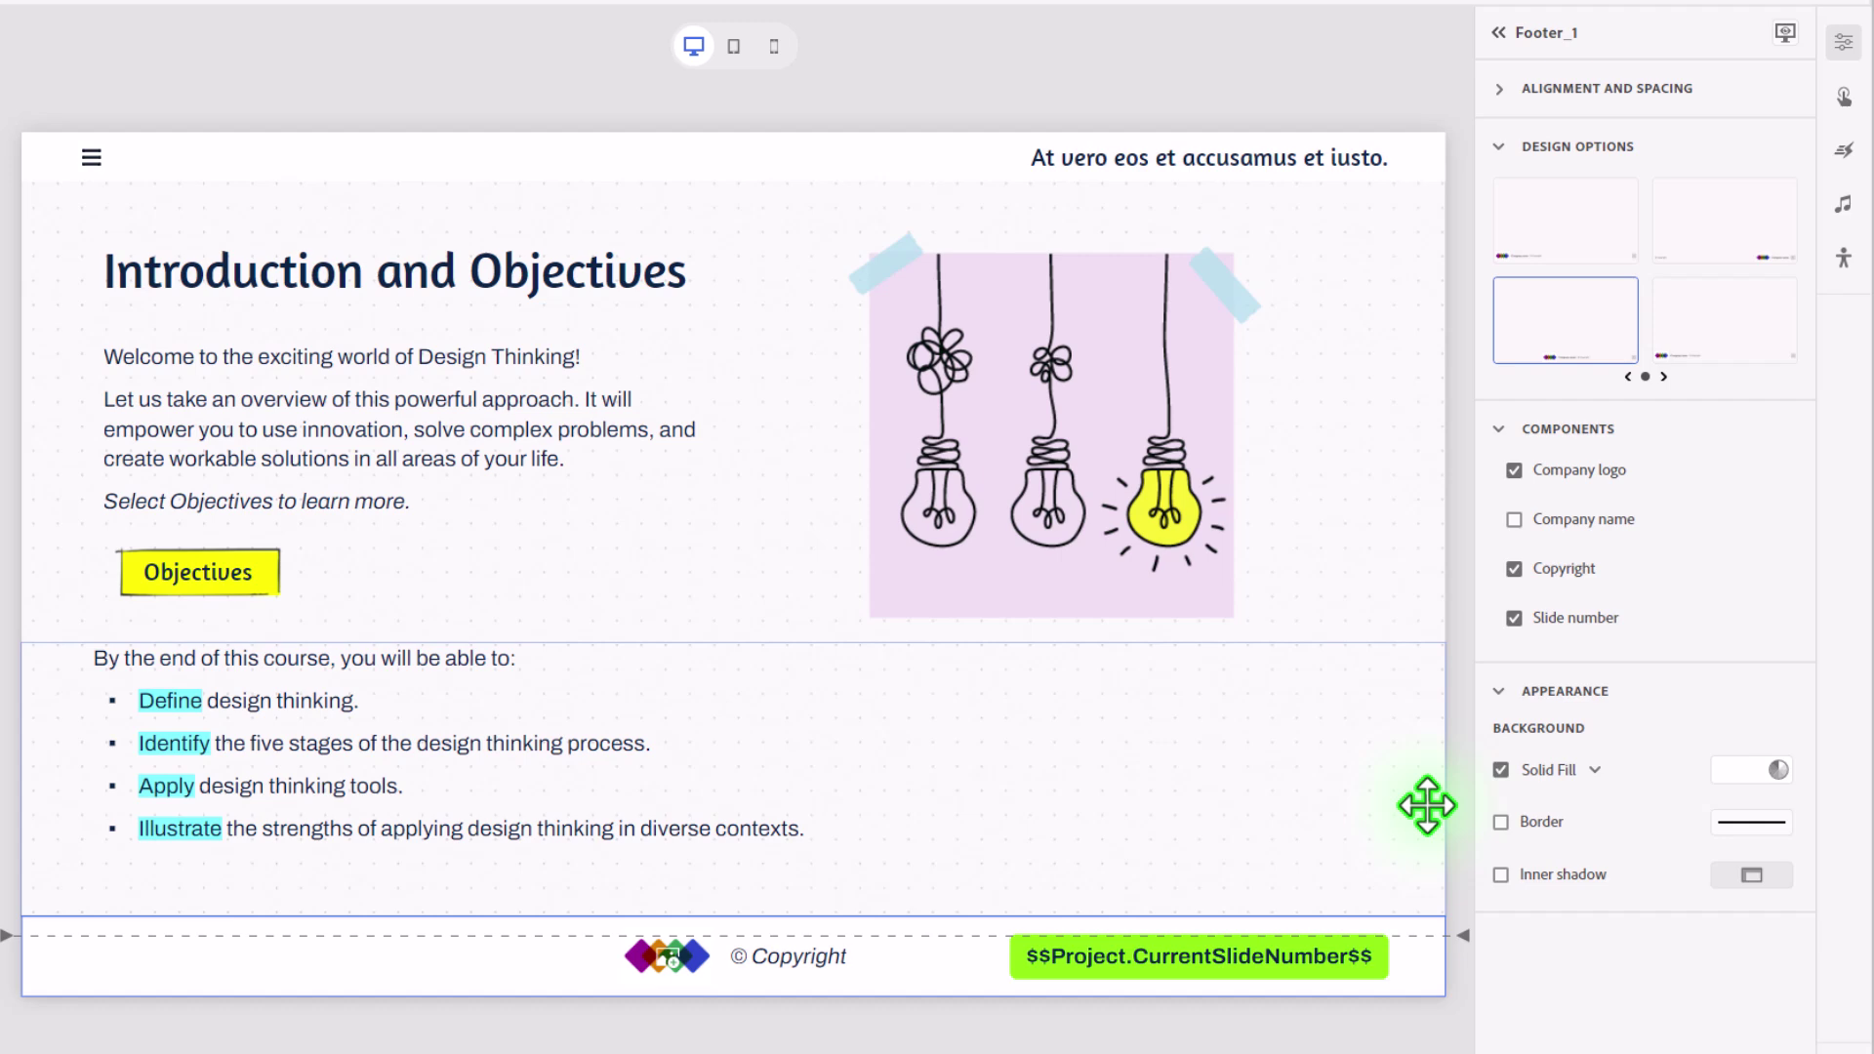
- Apply the 36 px Subheading 1 preset to the header title text
click(1150, 161)
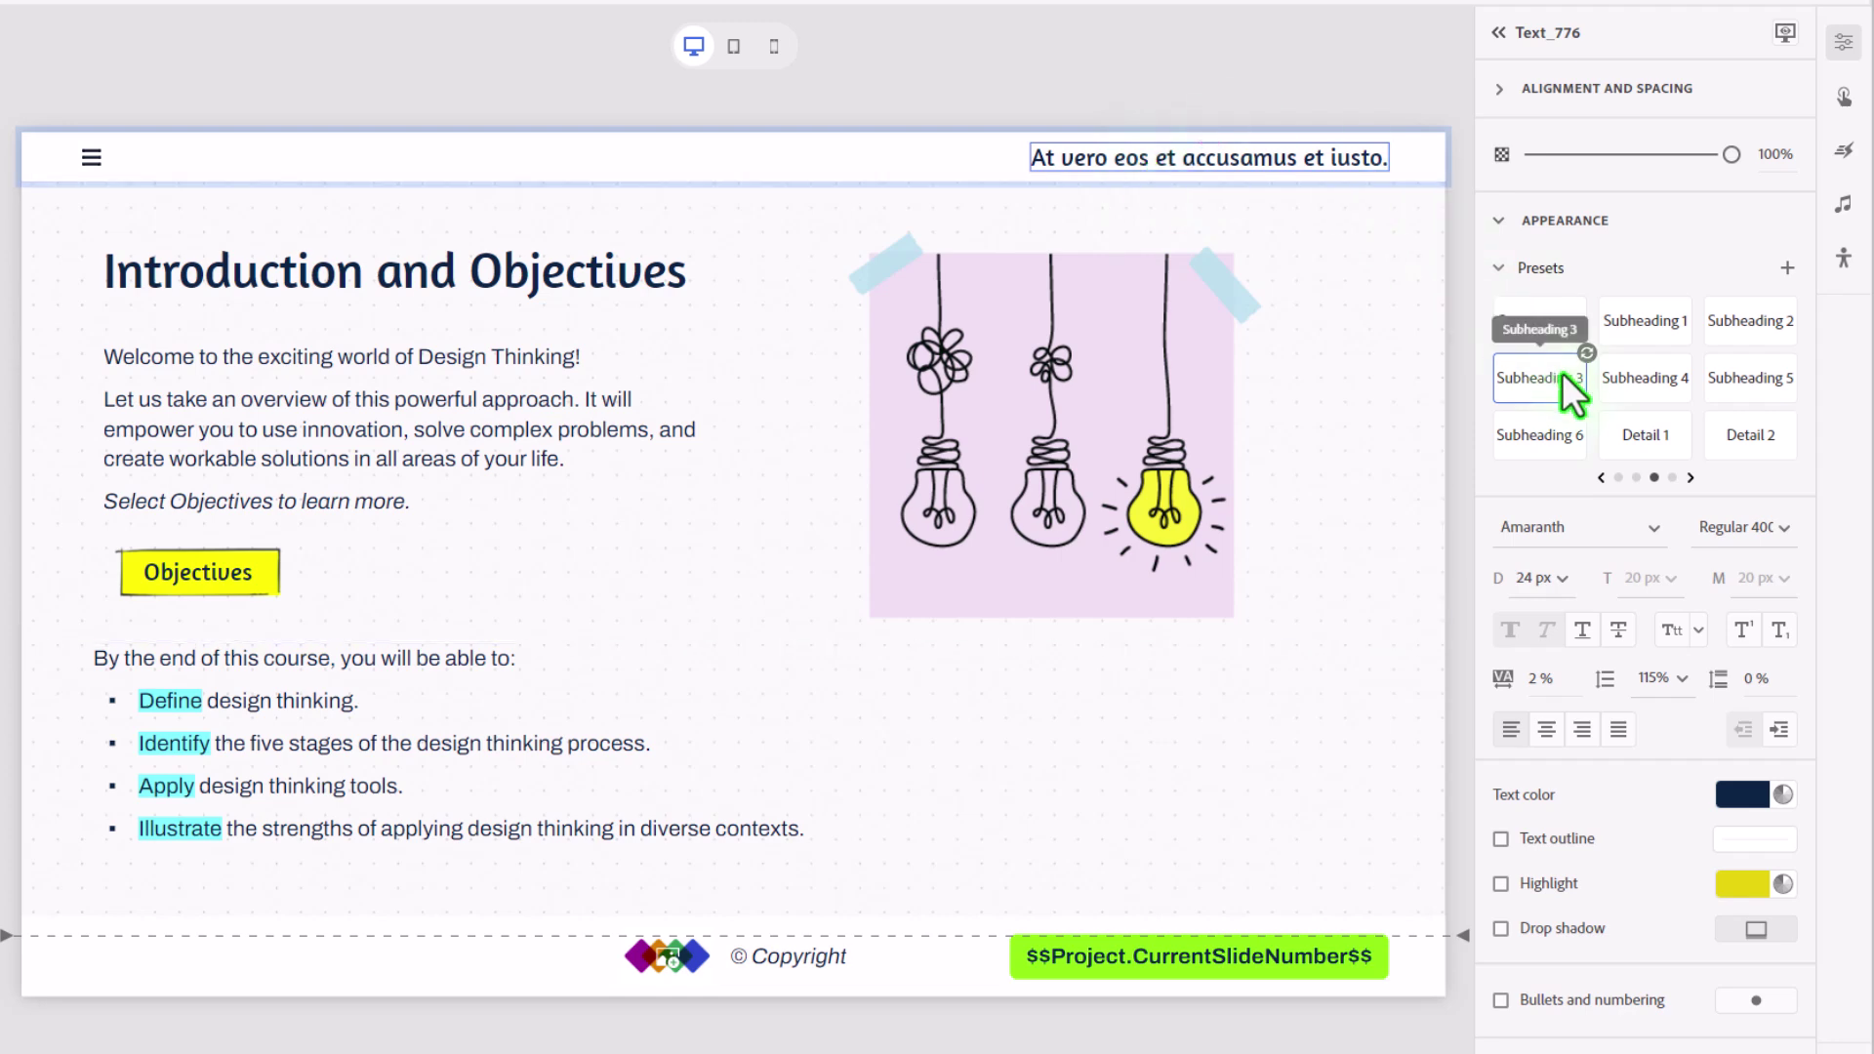
click(1767, 326)
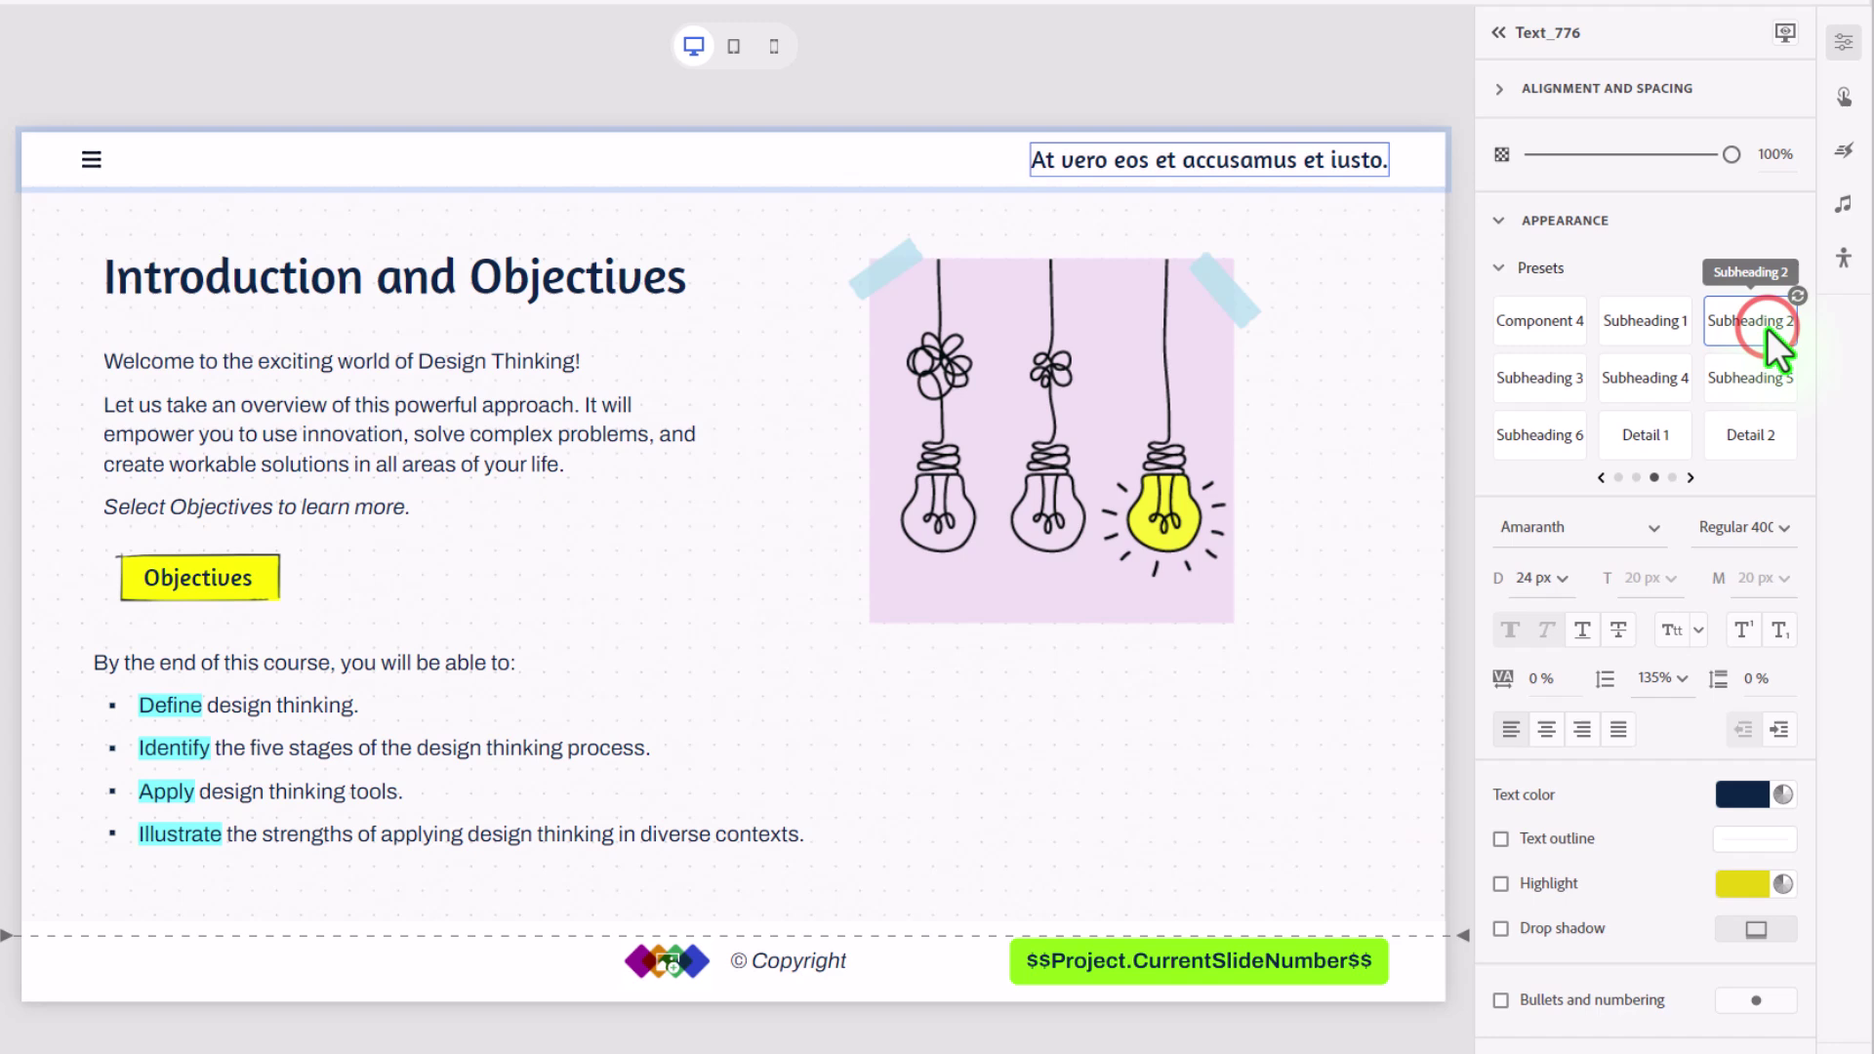
click(1636, 330)
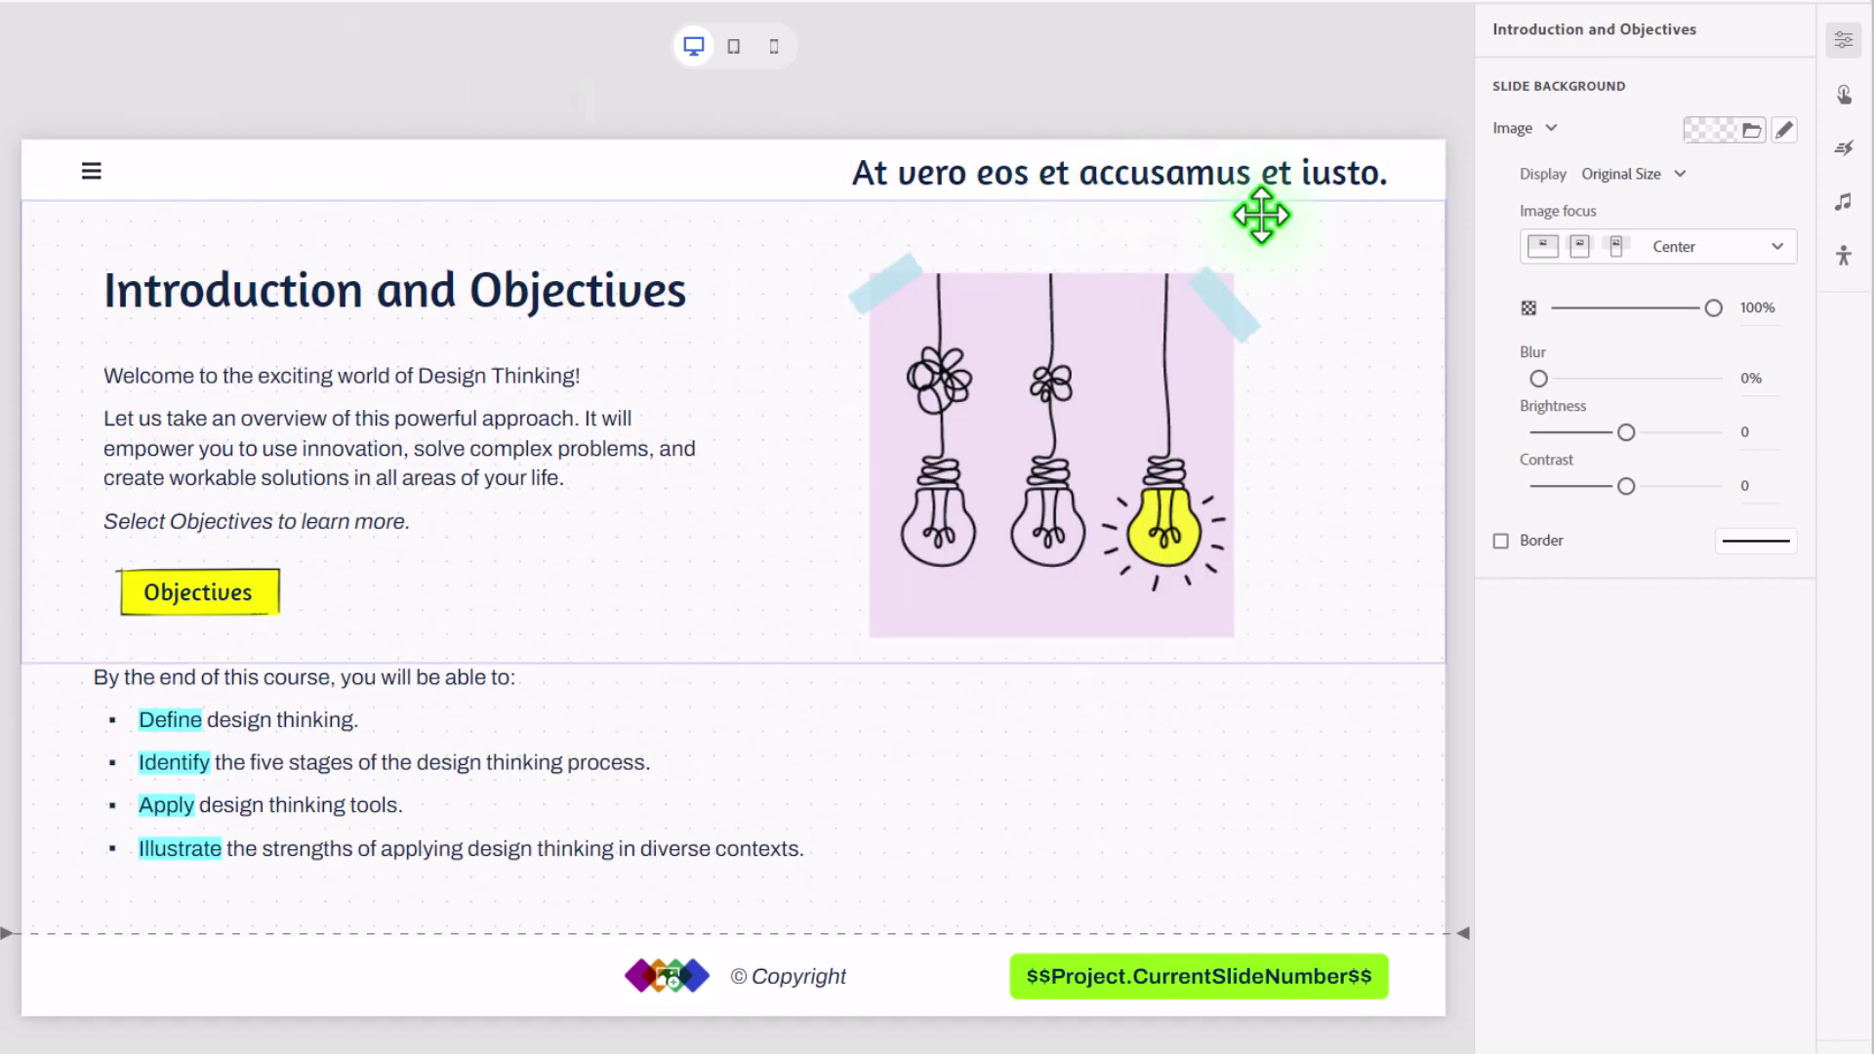
- Select the header's placeholder title text so it can be replaced with 'Design Thinking'
click(1067, 172)
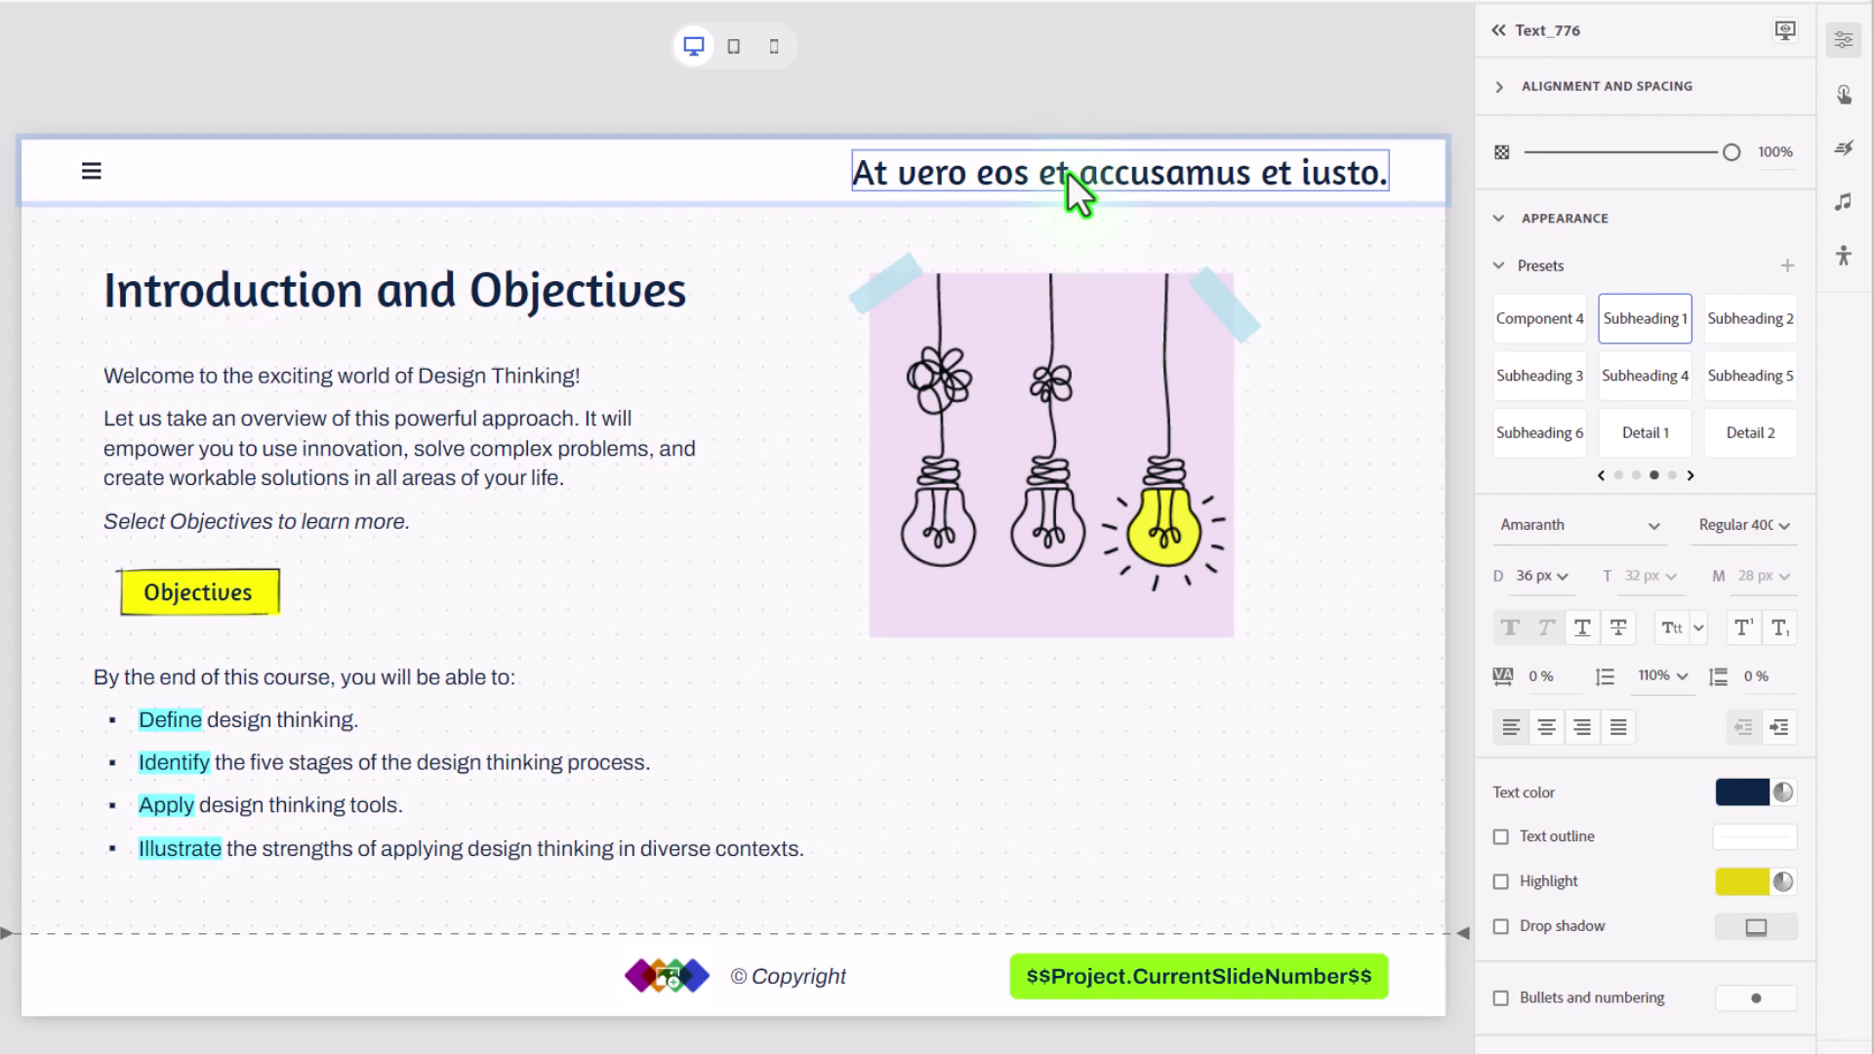
double_click(1068, 172)
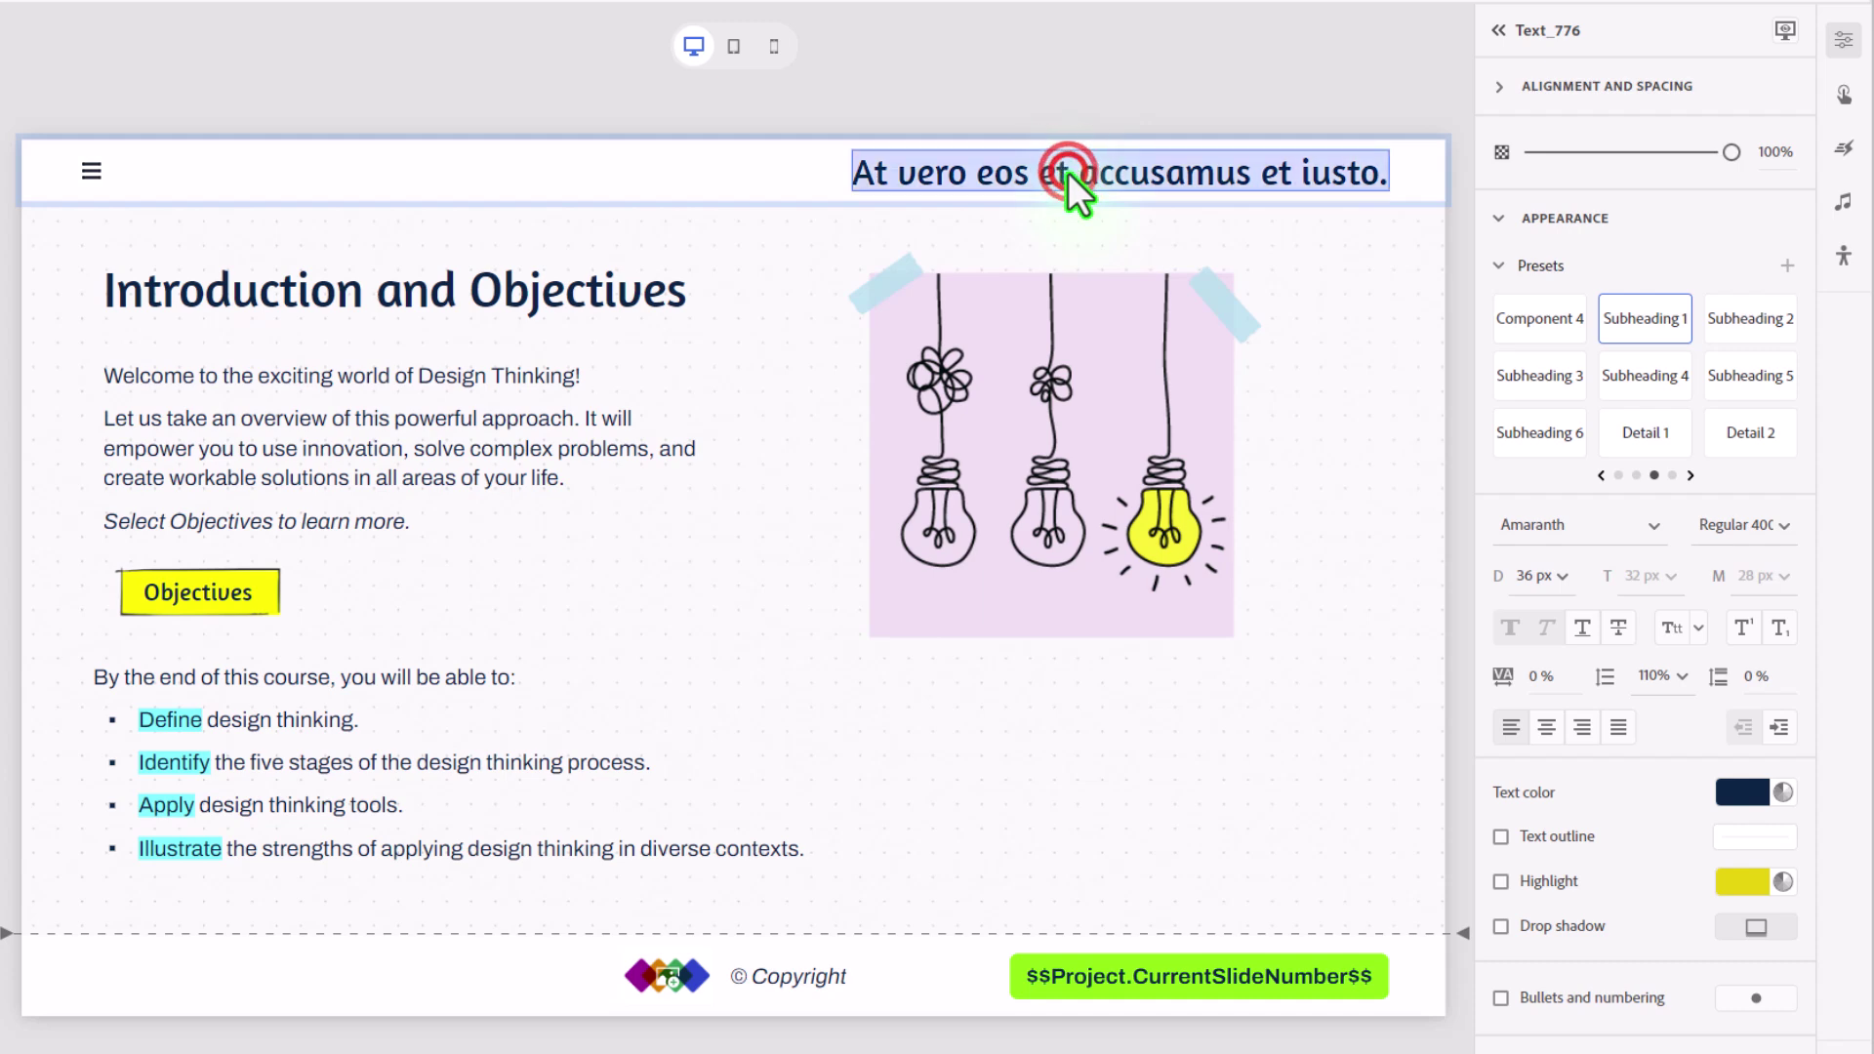
text(D)
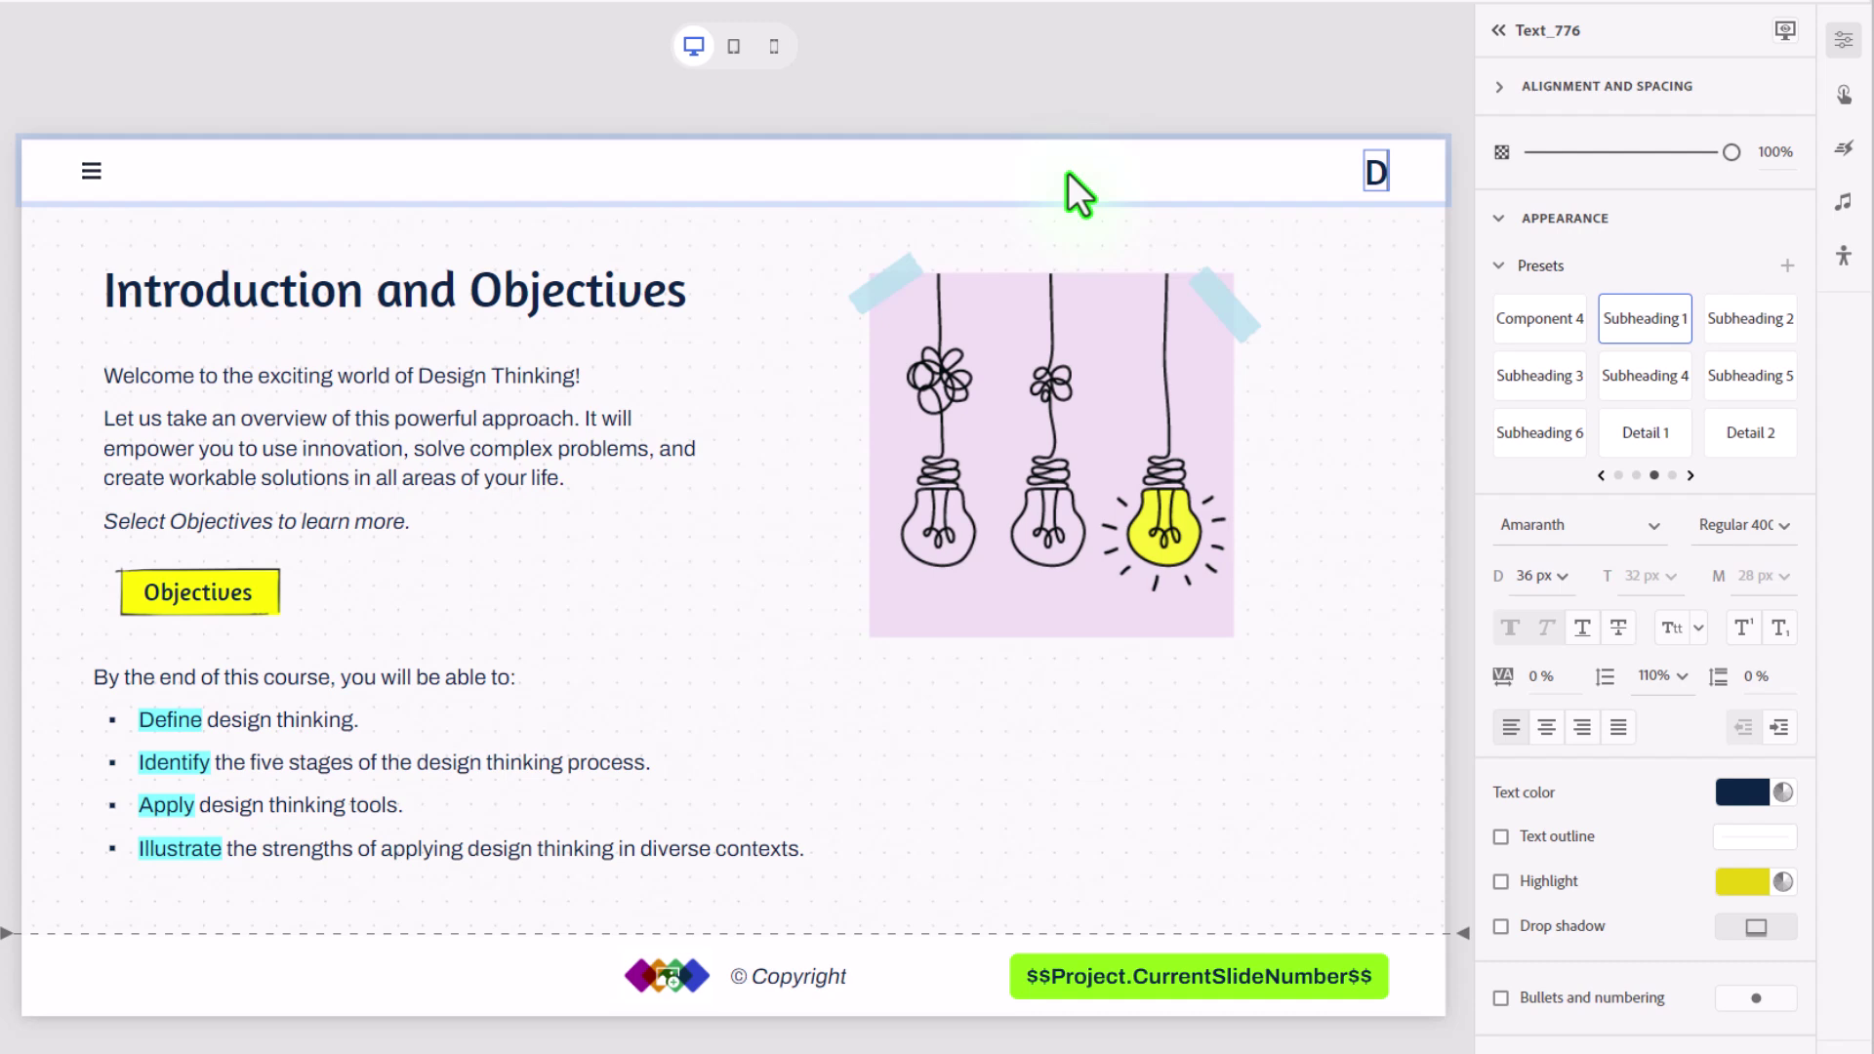
text(esign Thi)
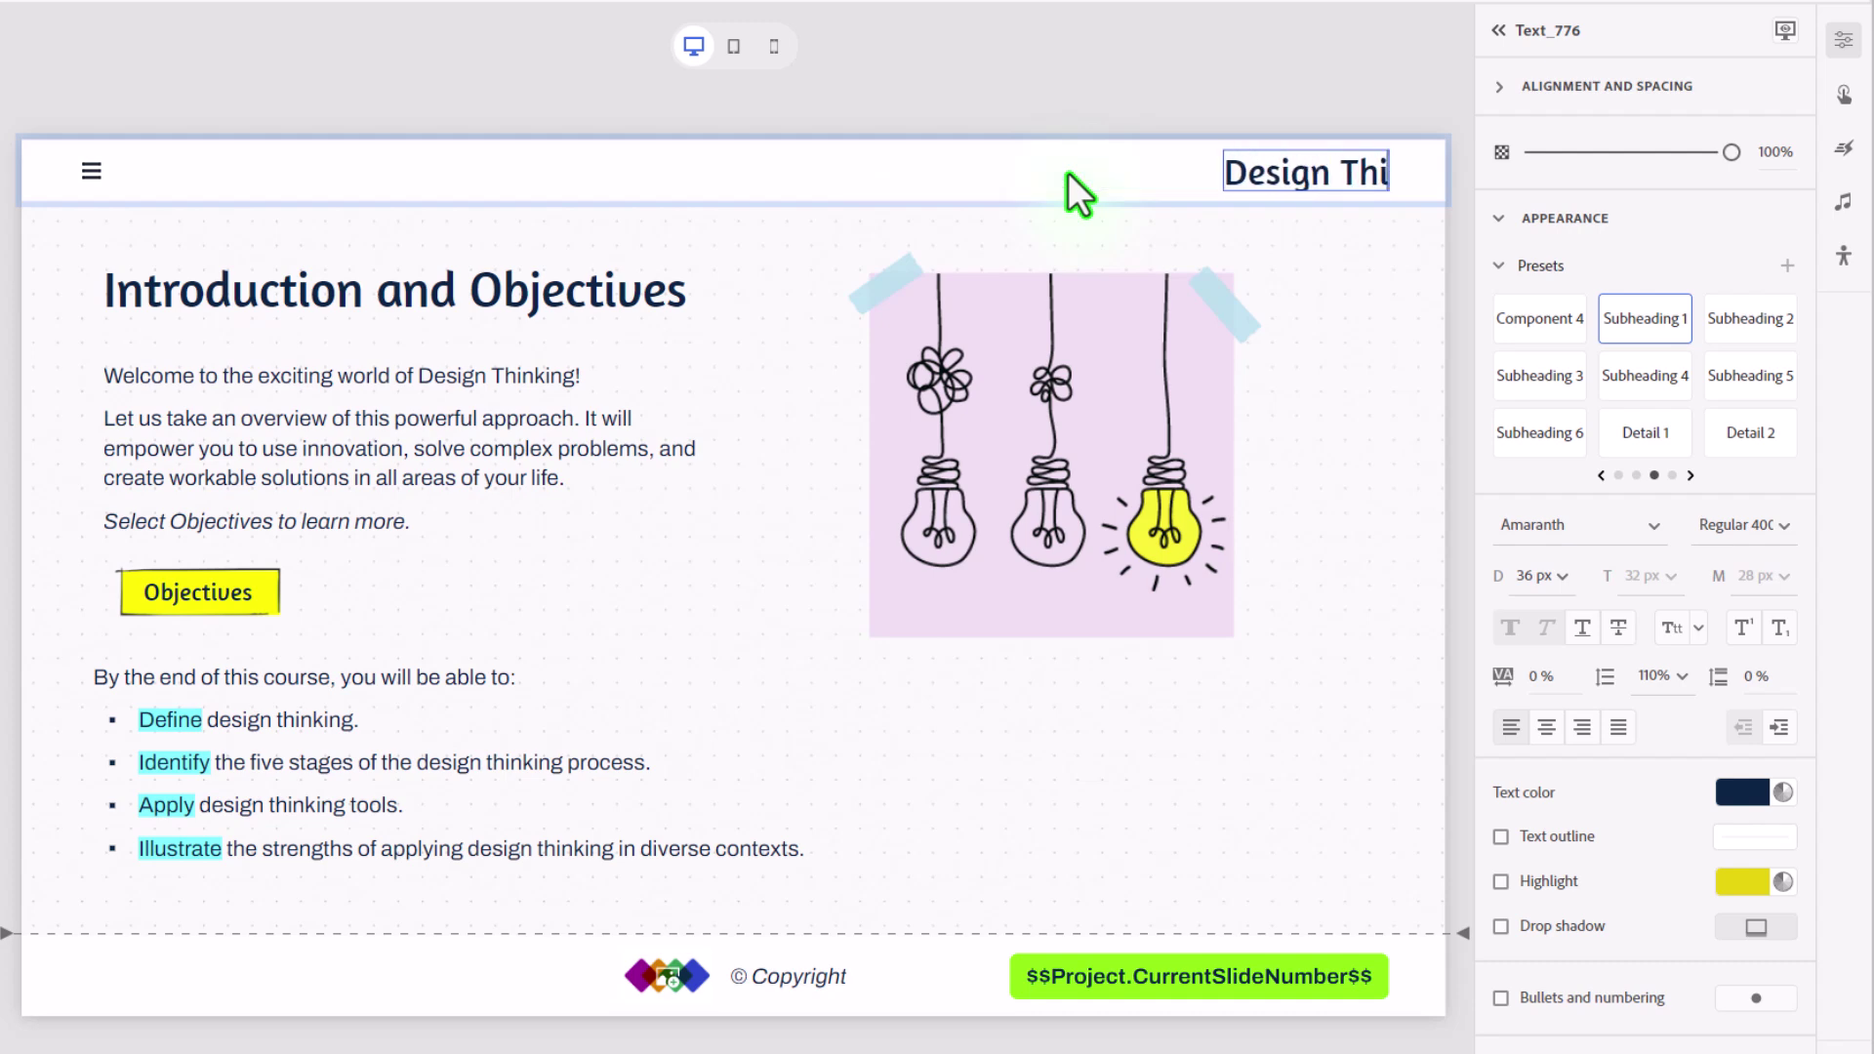
text(nking)
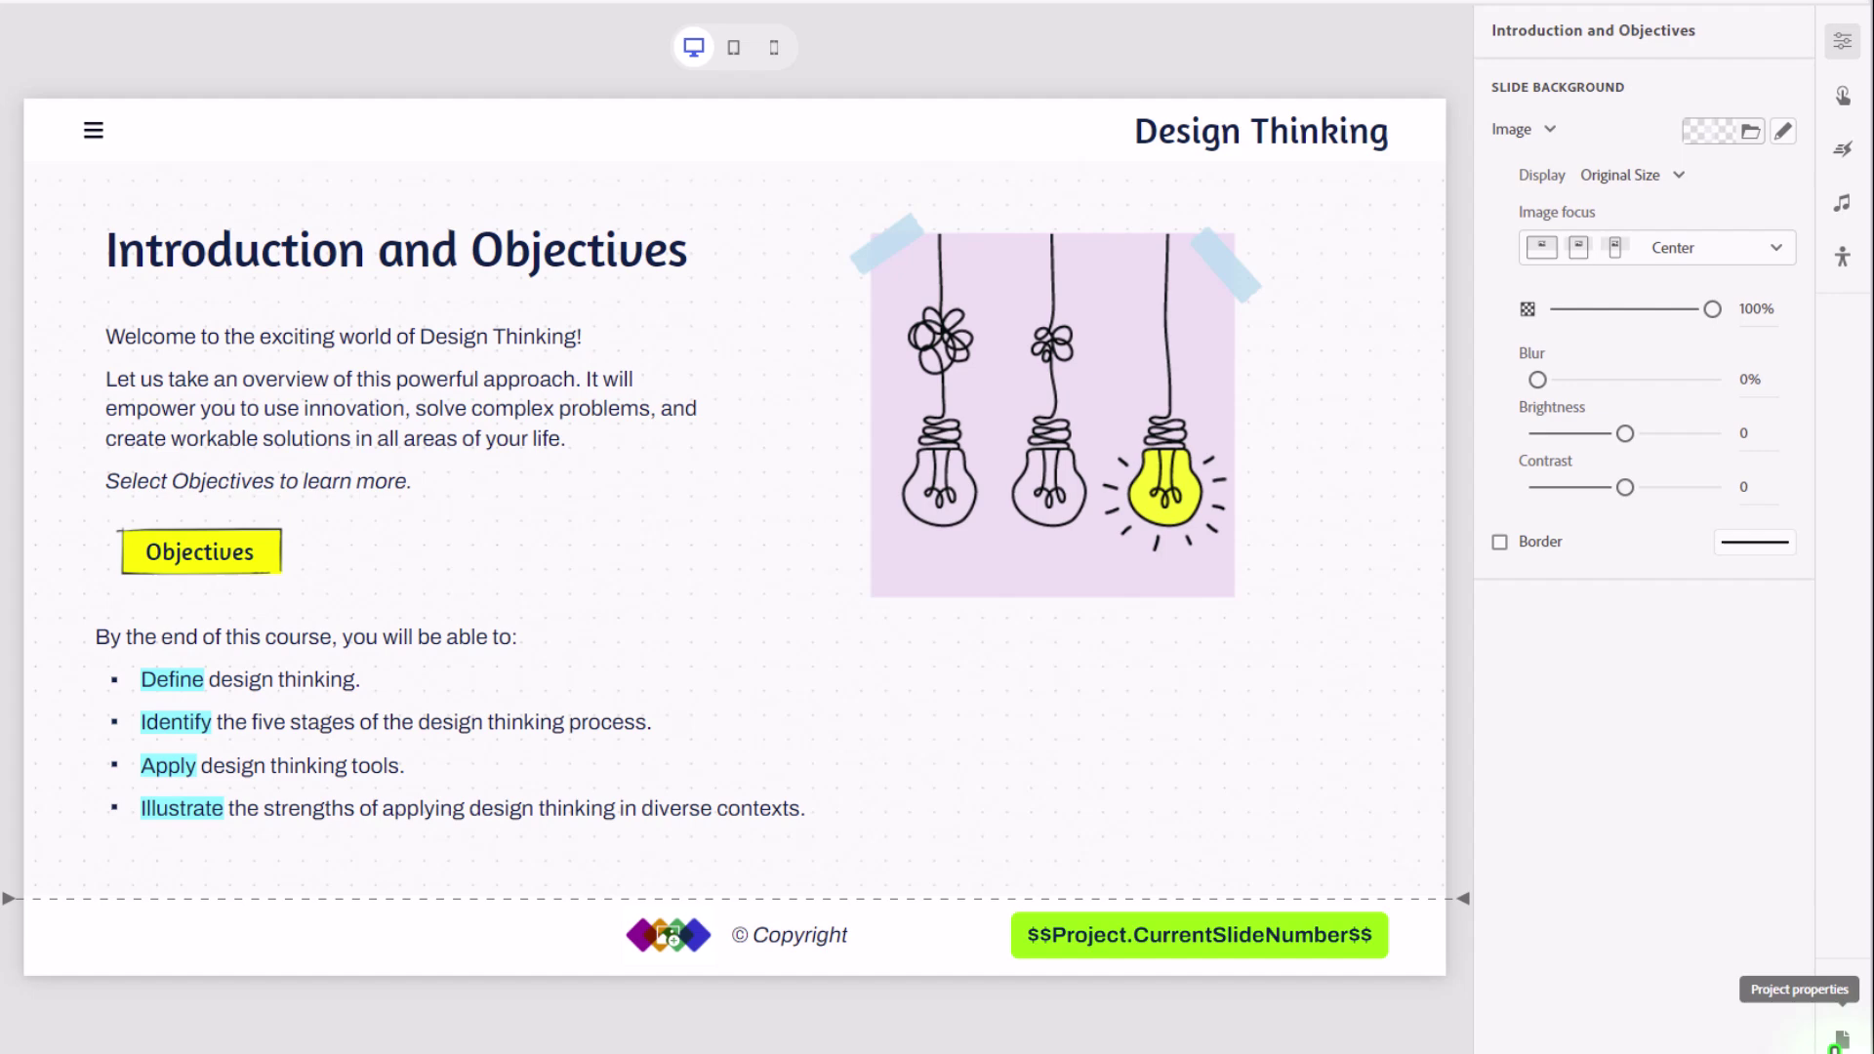
click(1839, 1040)
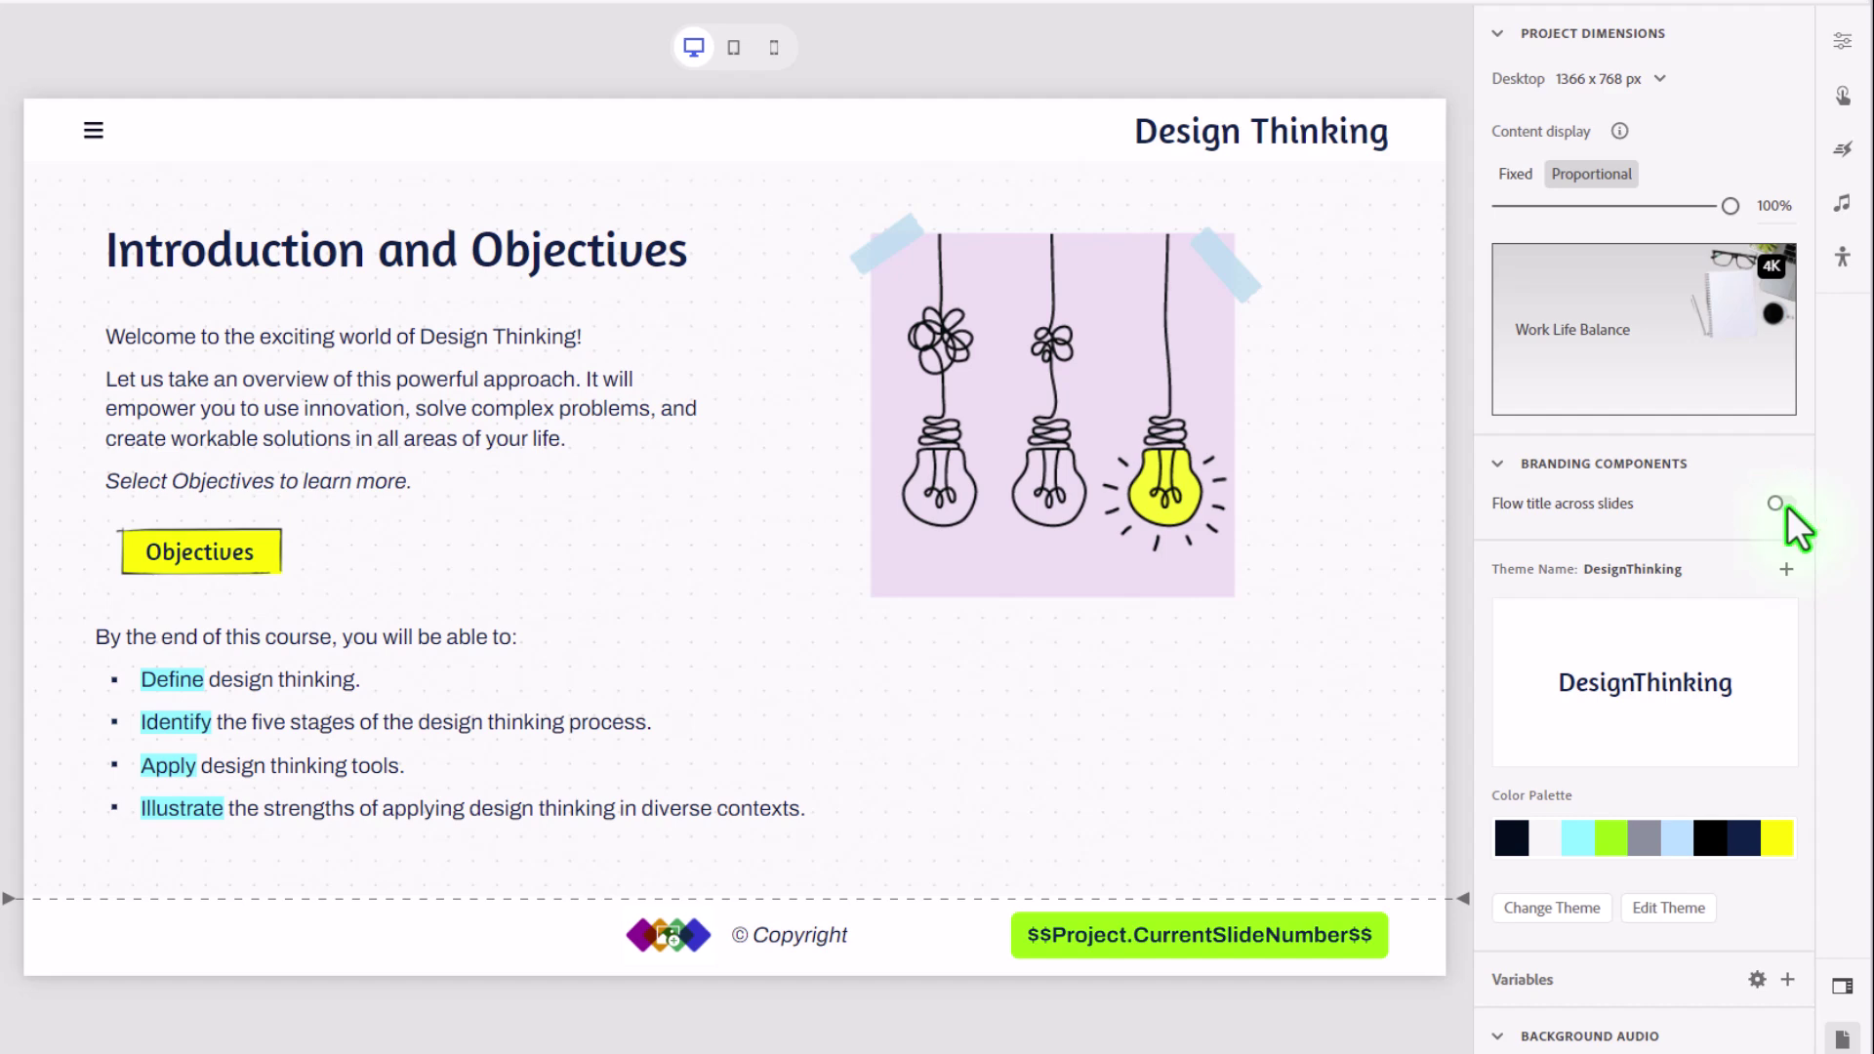
click(1844, 42)
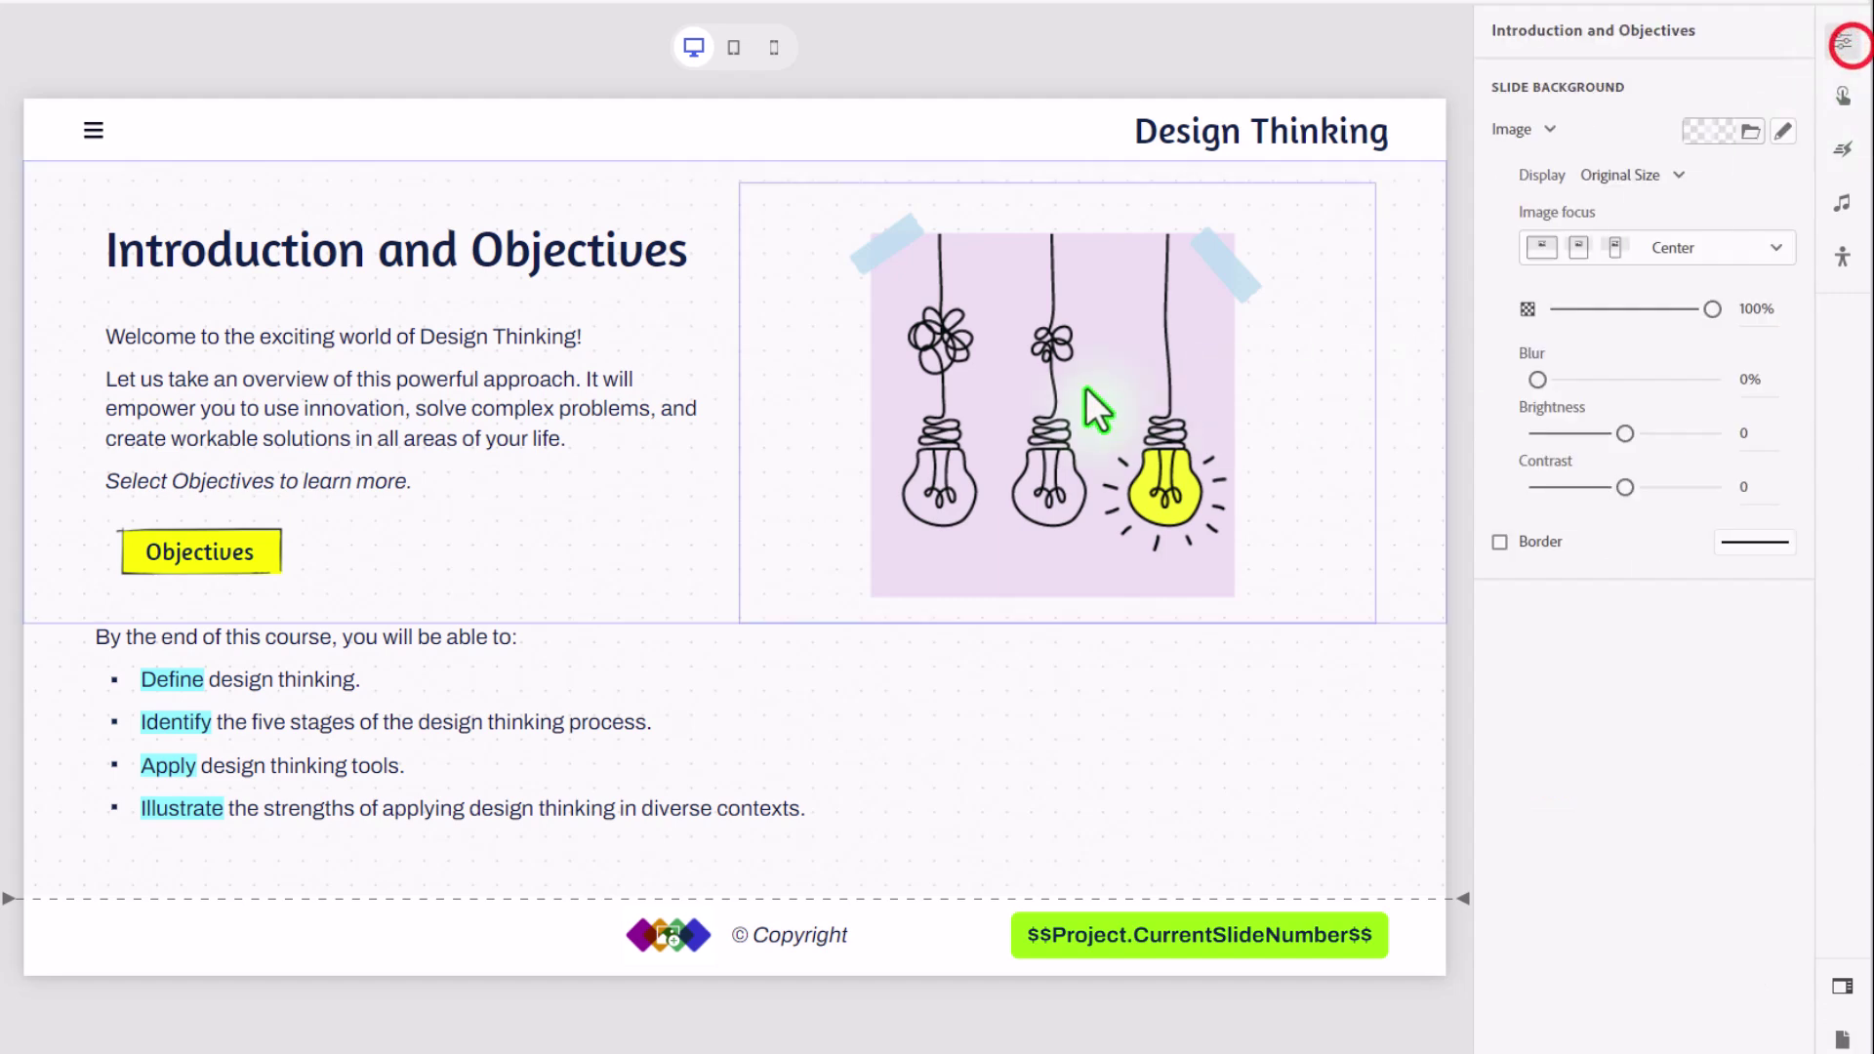
- Clear the header's 'Design Thinking' text to retype it as 'Let's Start Design Thinking'
click(1211, 128)
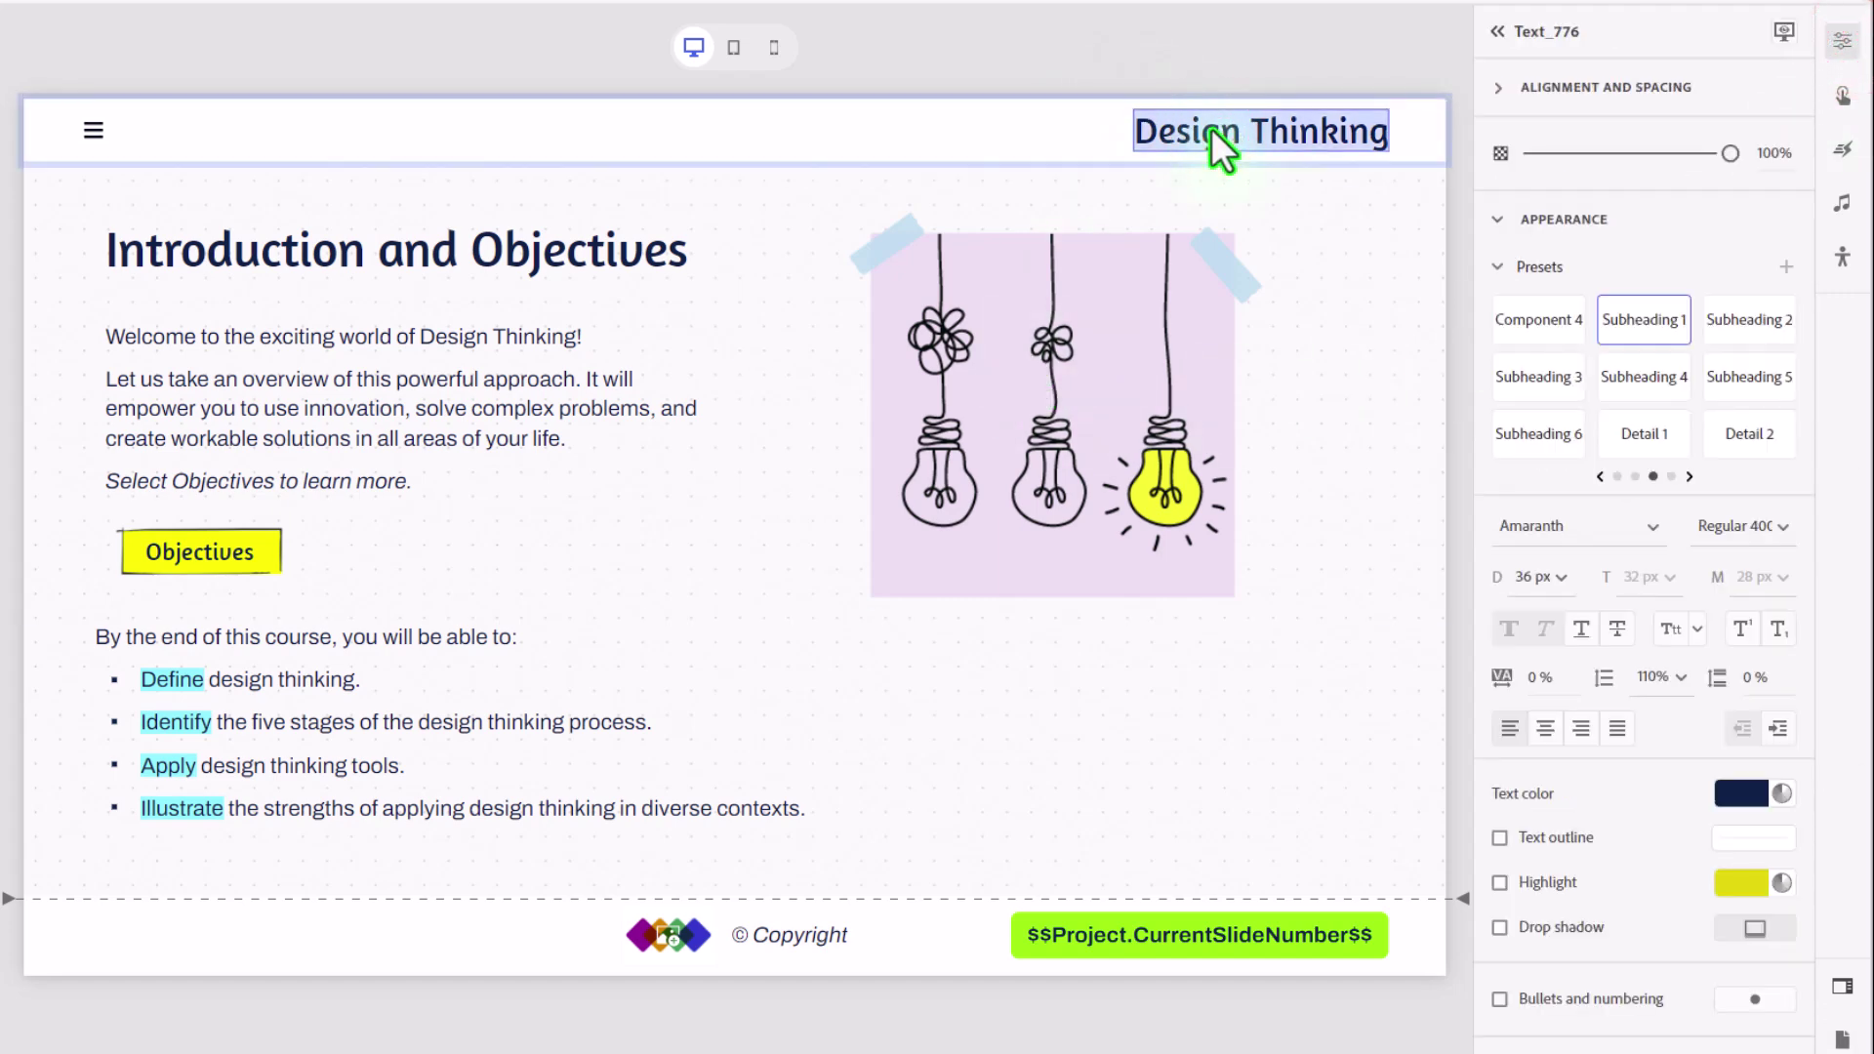
text(Introduction and Objectives)
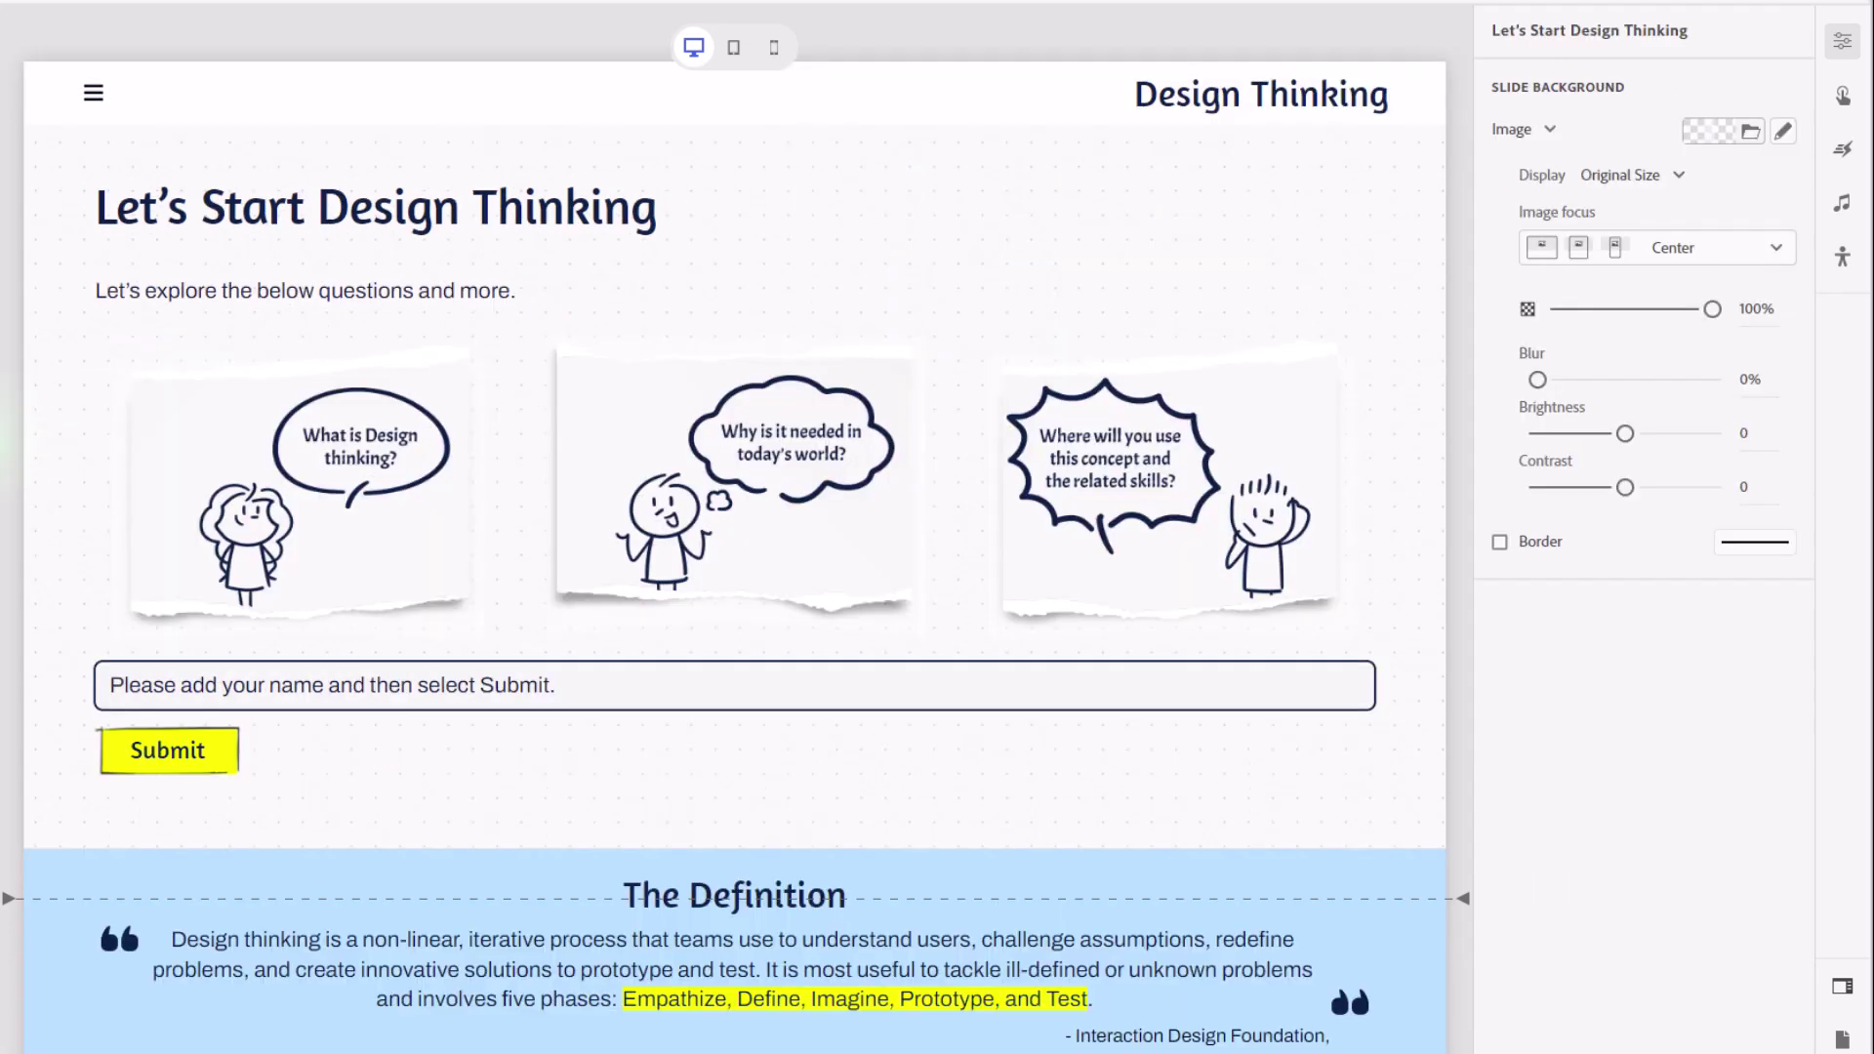
double_click(1185, 84)
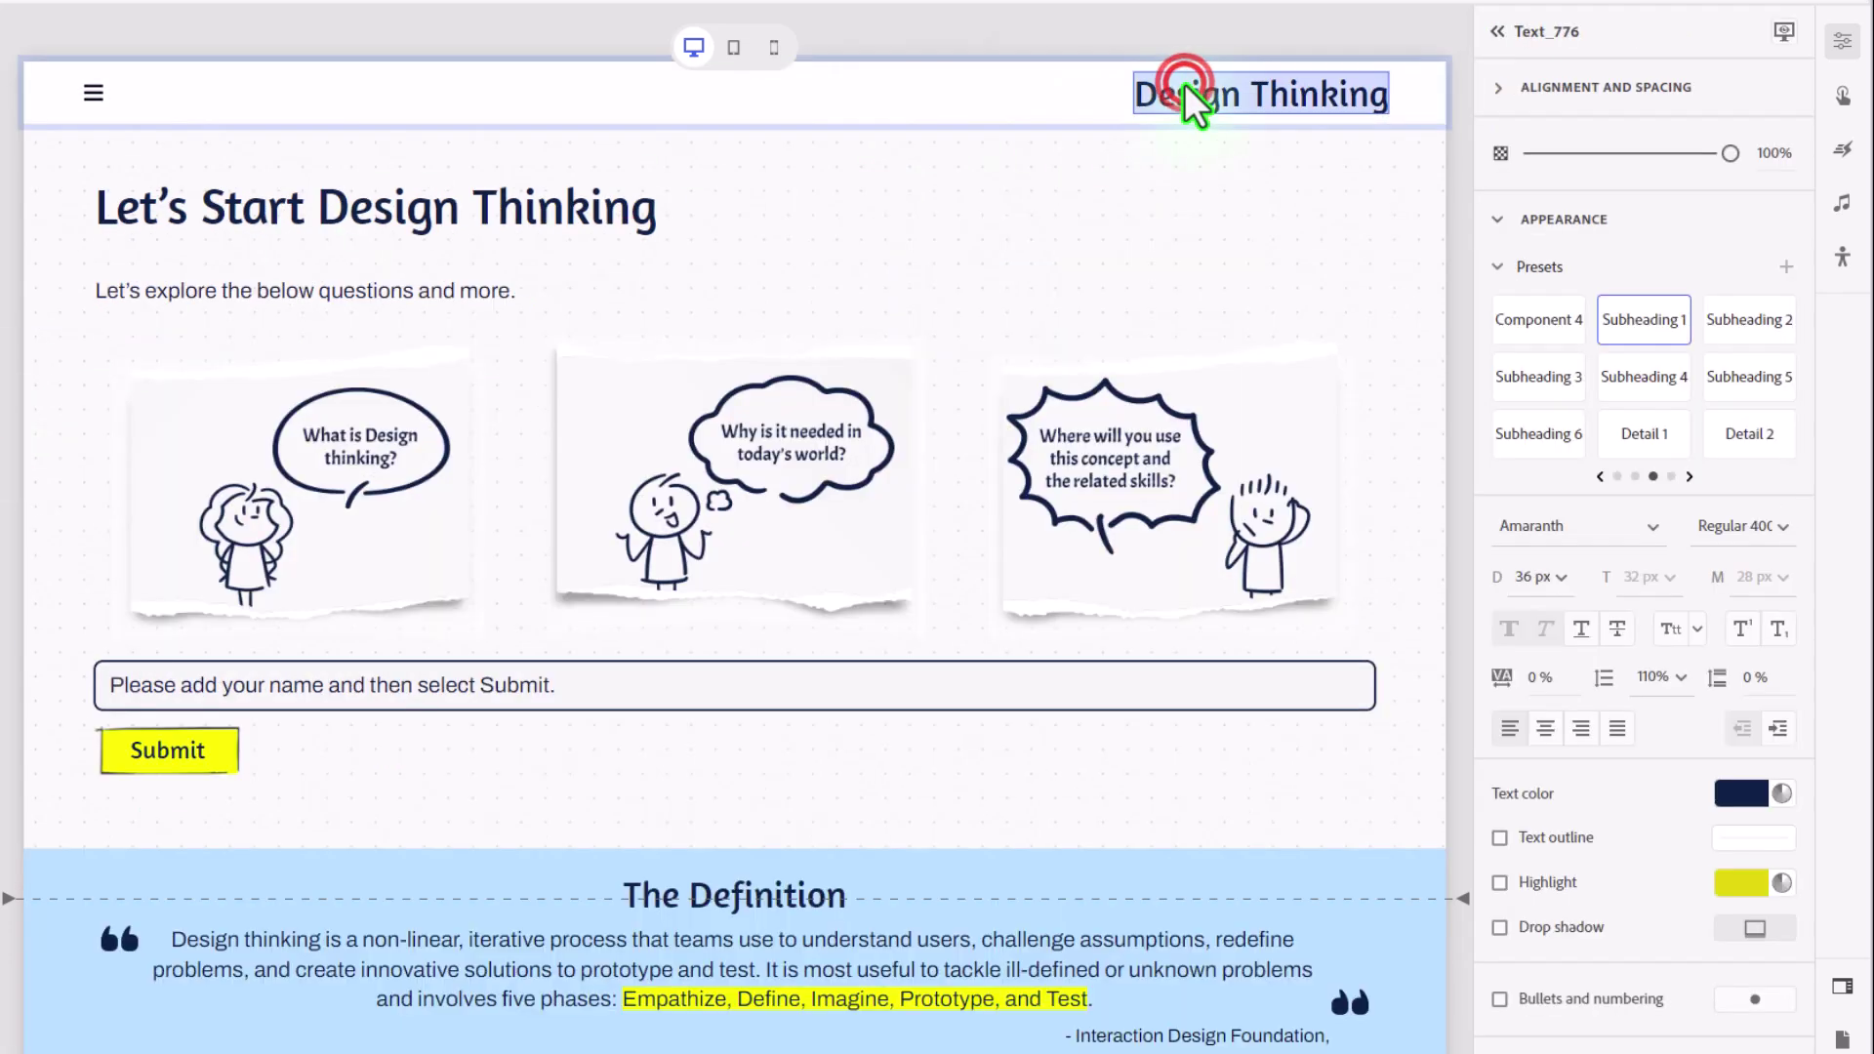
key(BackSpace)
text(Let's)
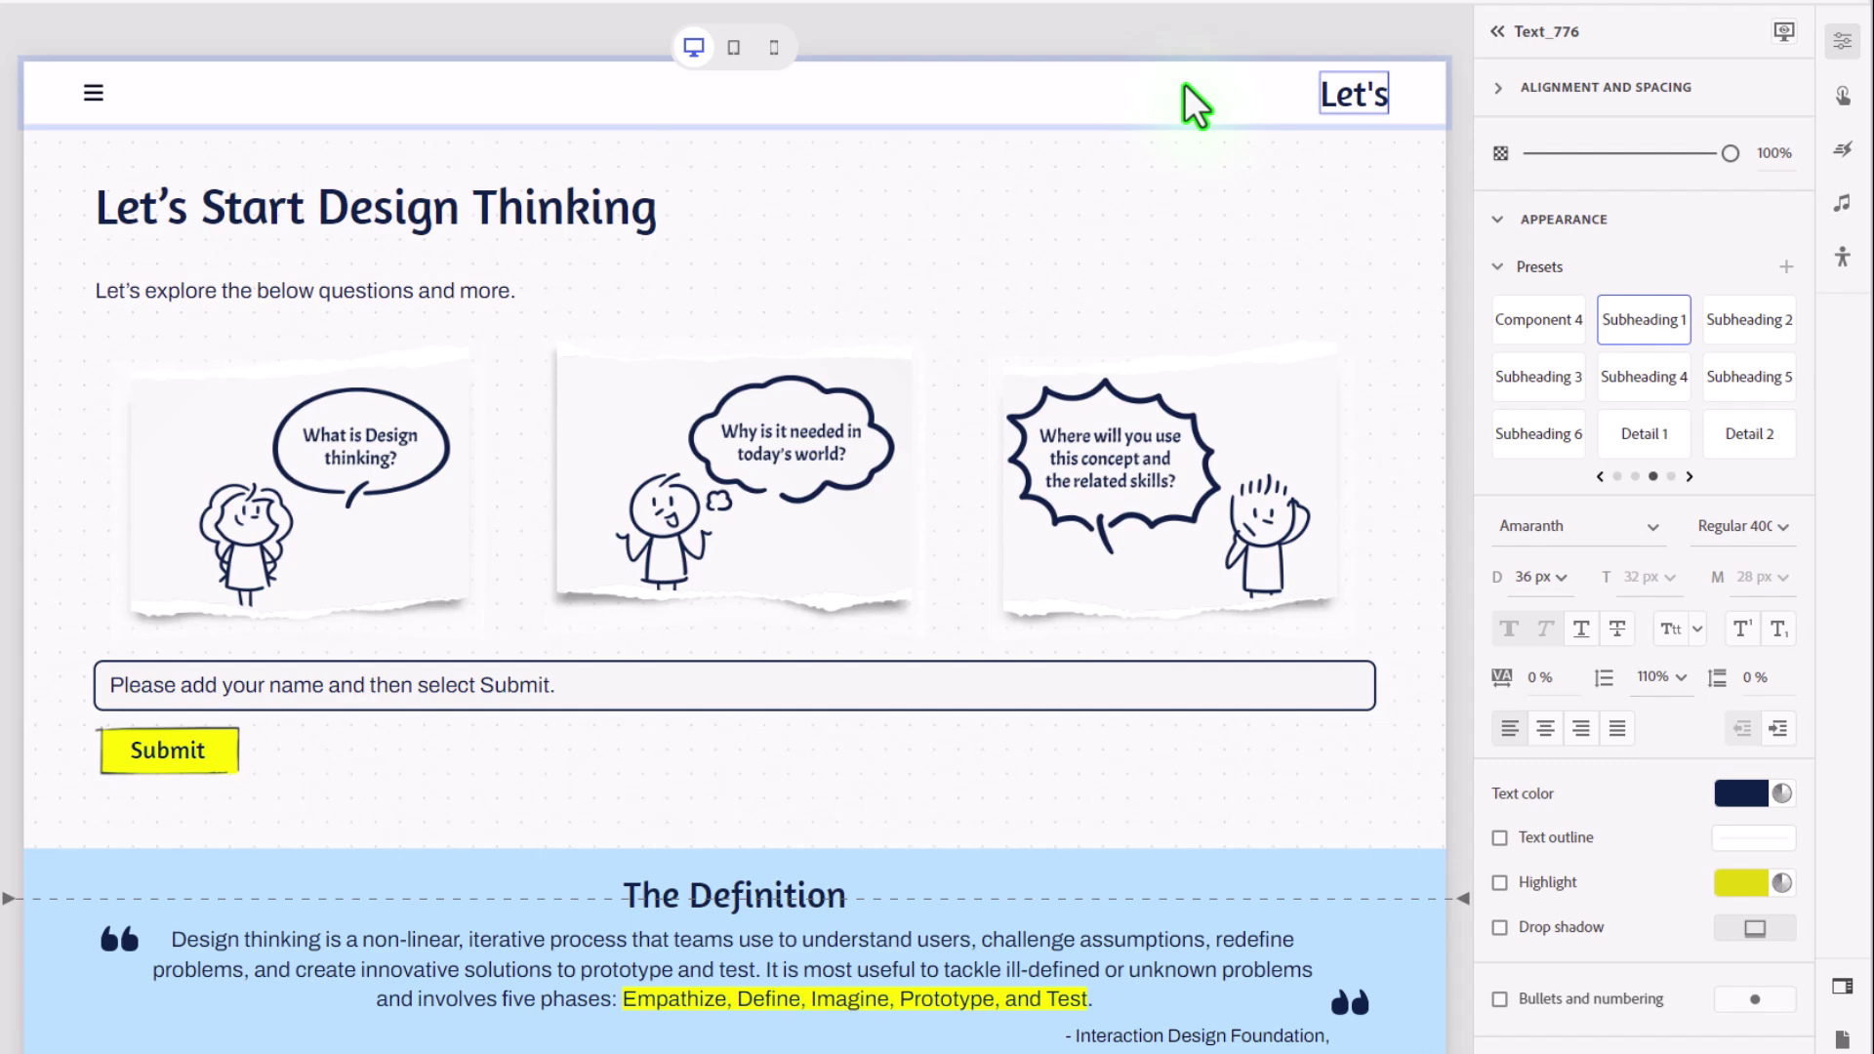
text( Start Desig)
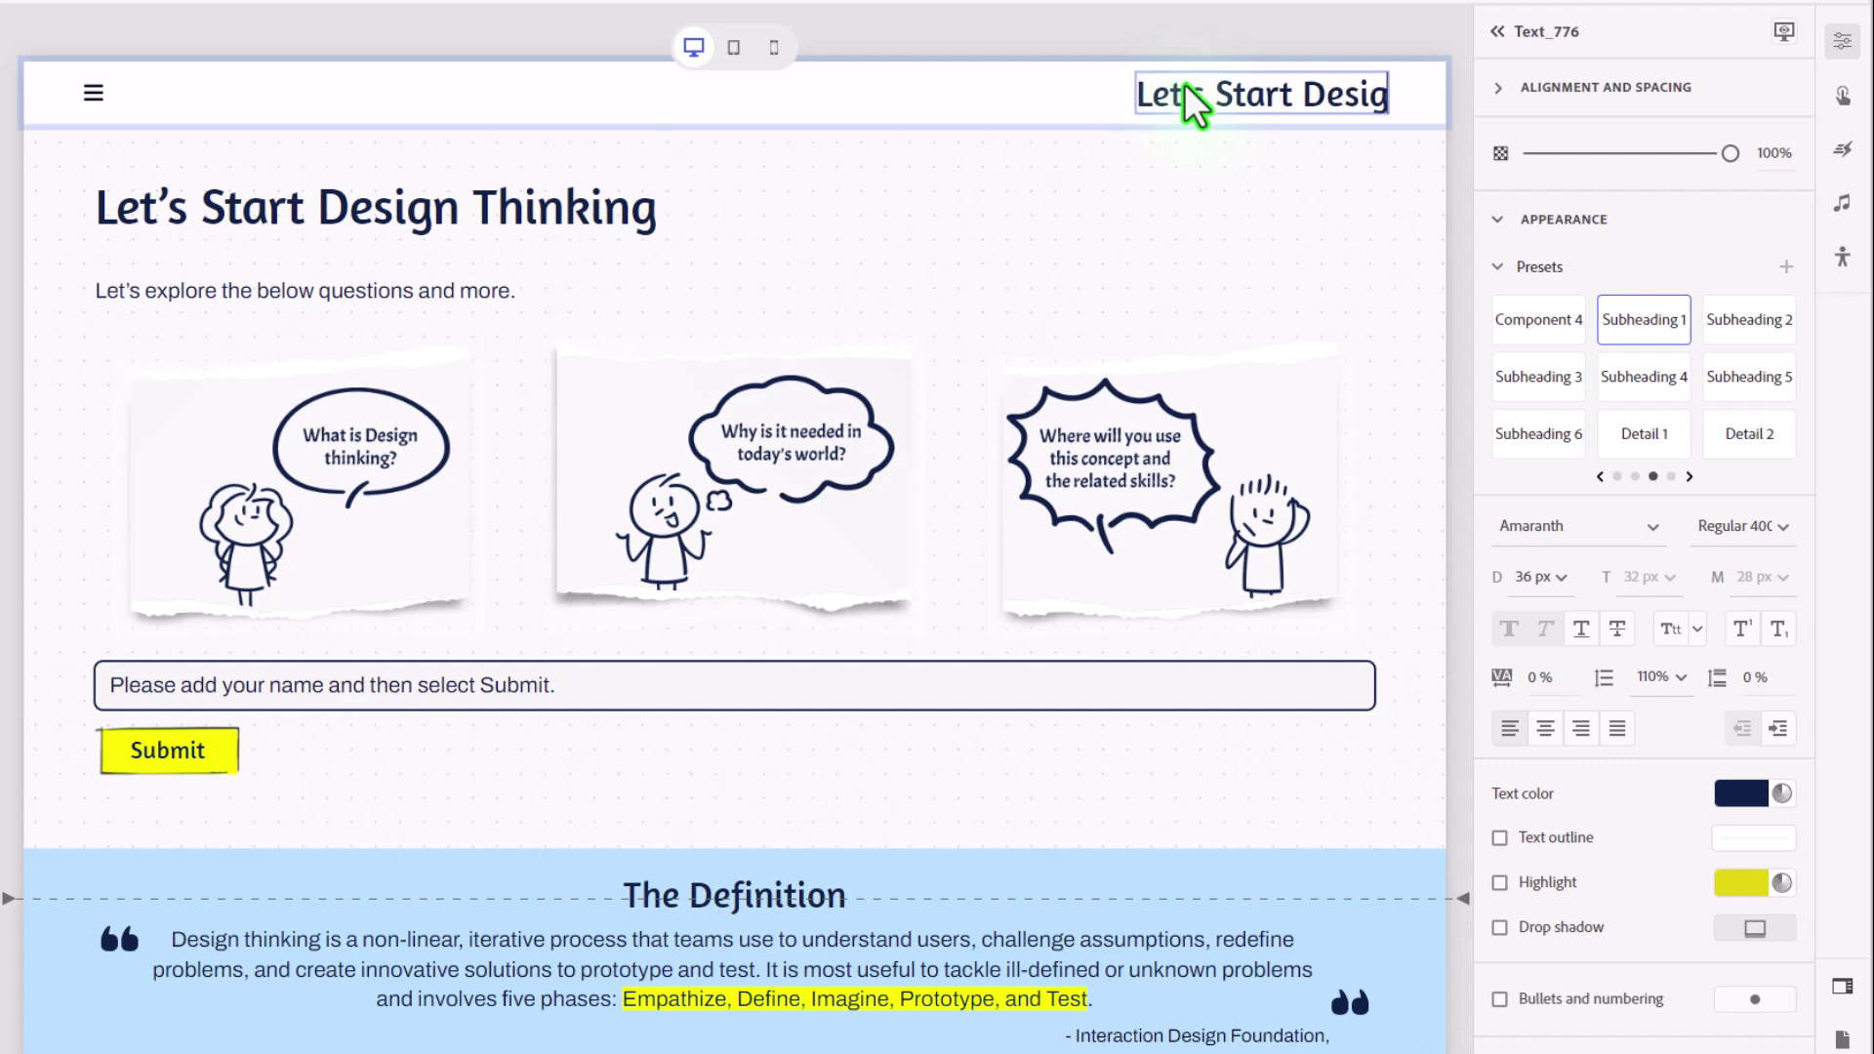
text(n Think)
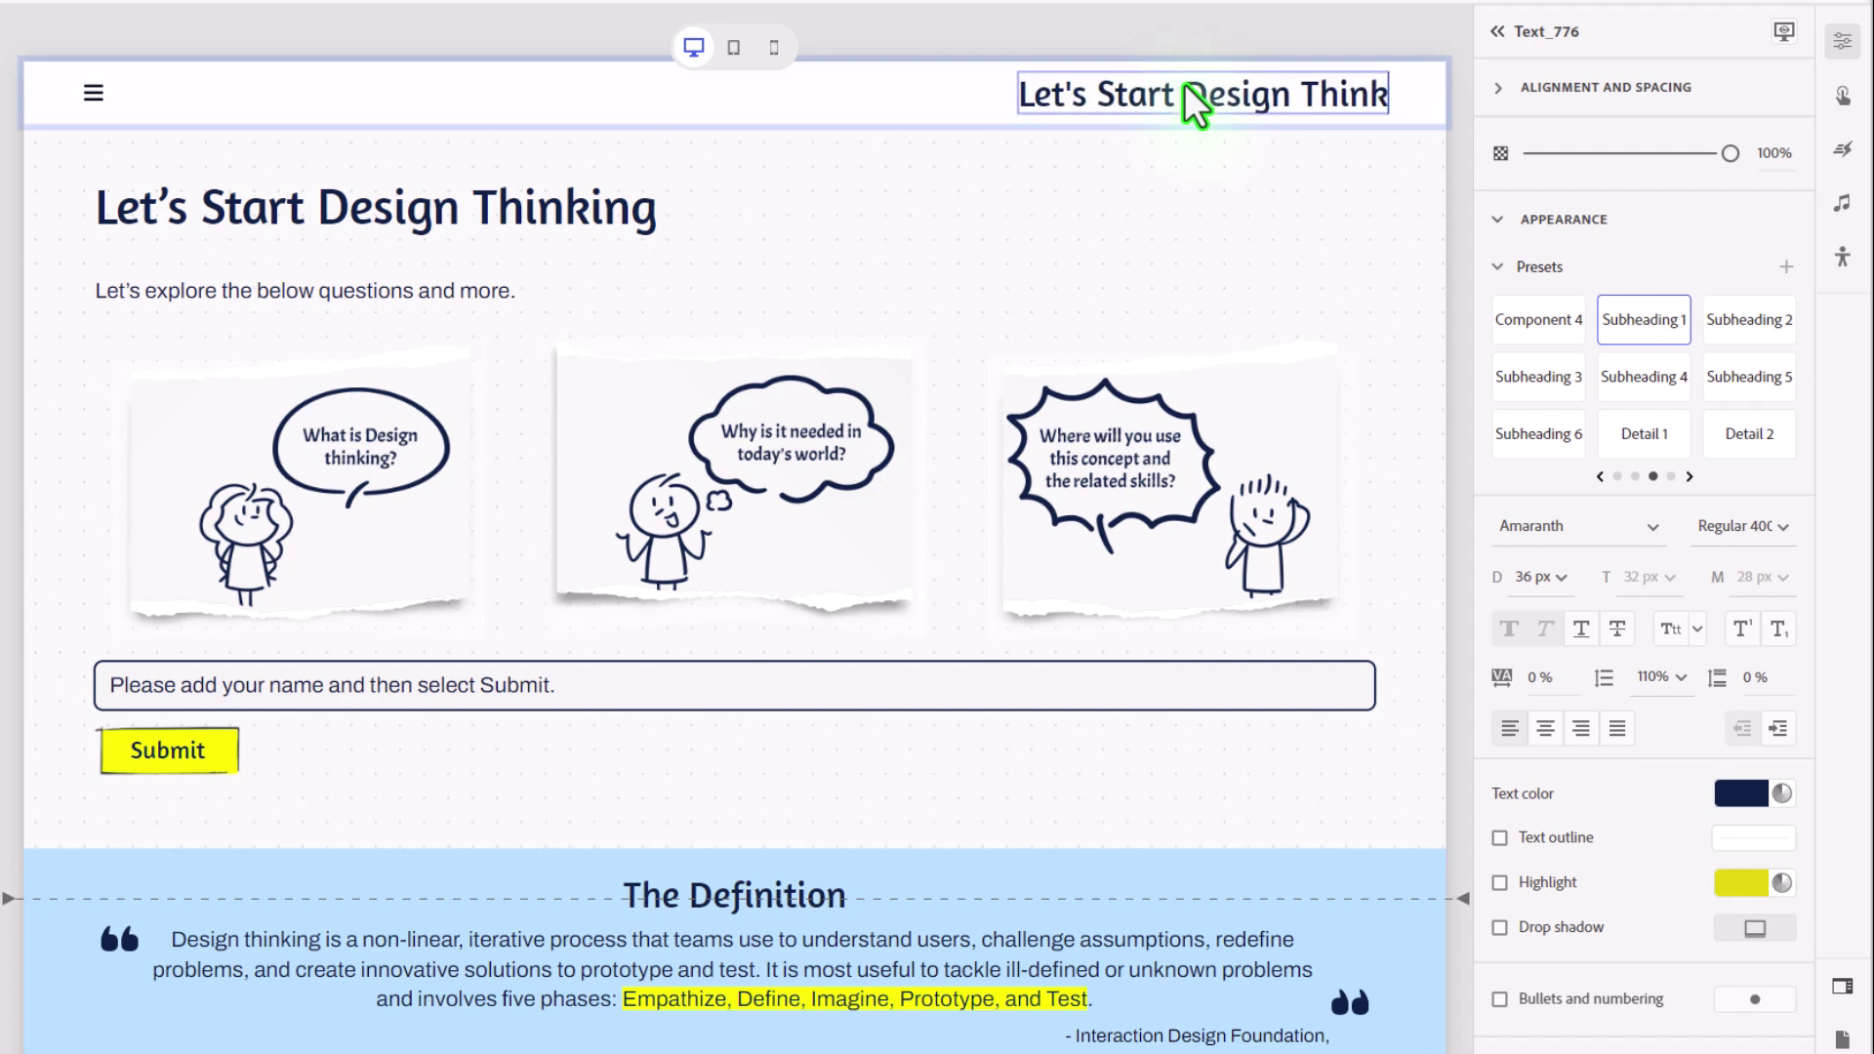
text(ing)
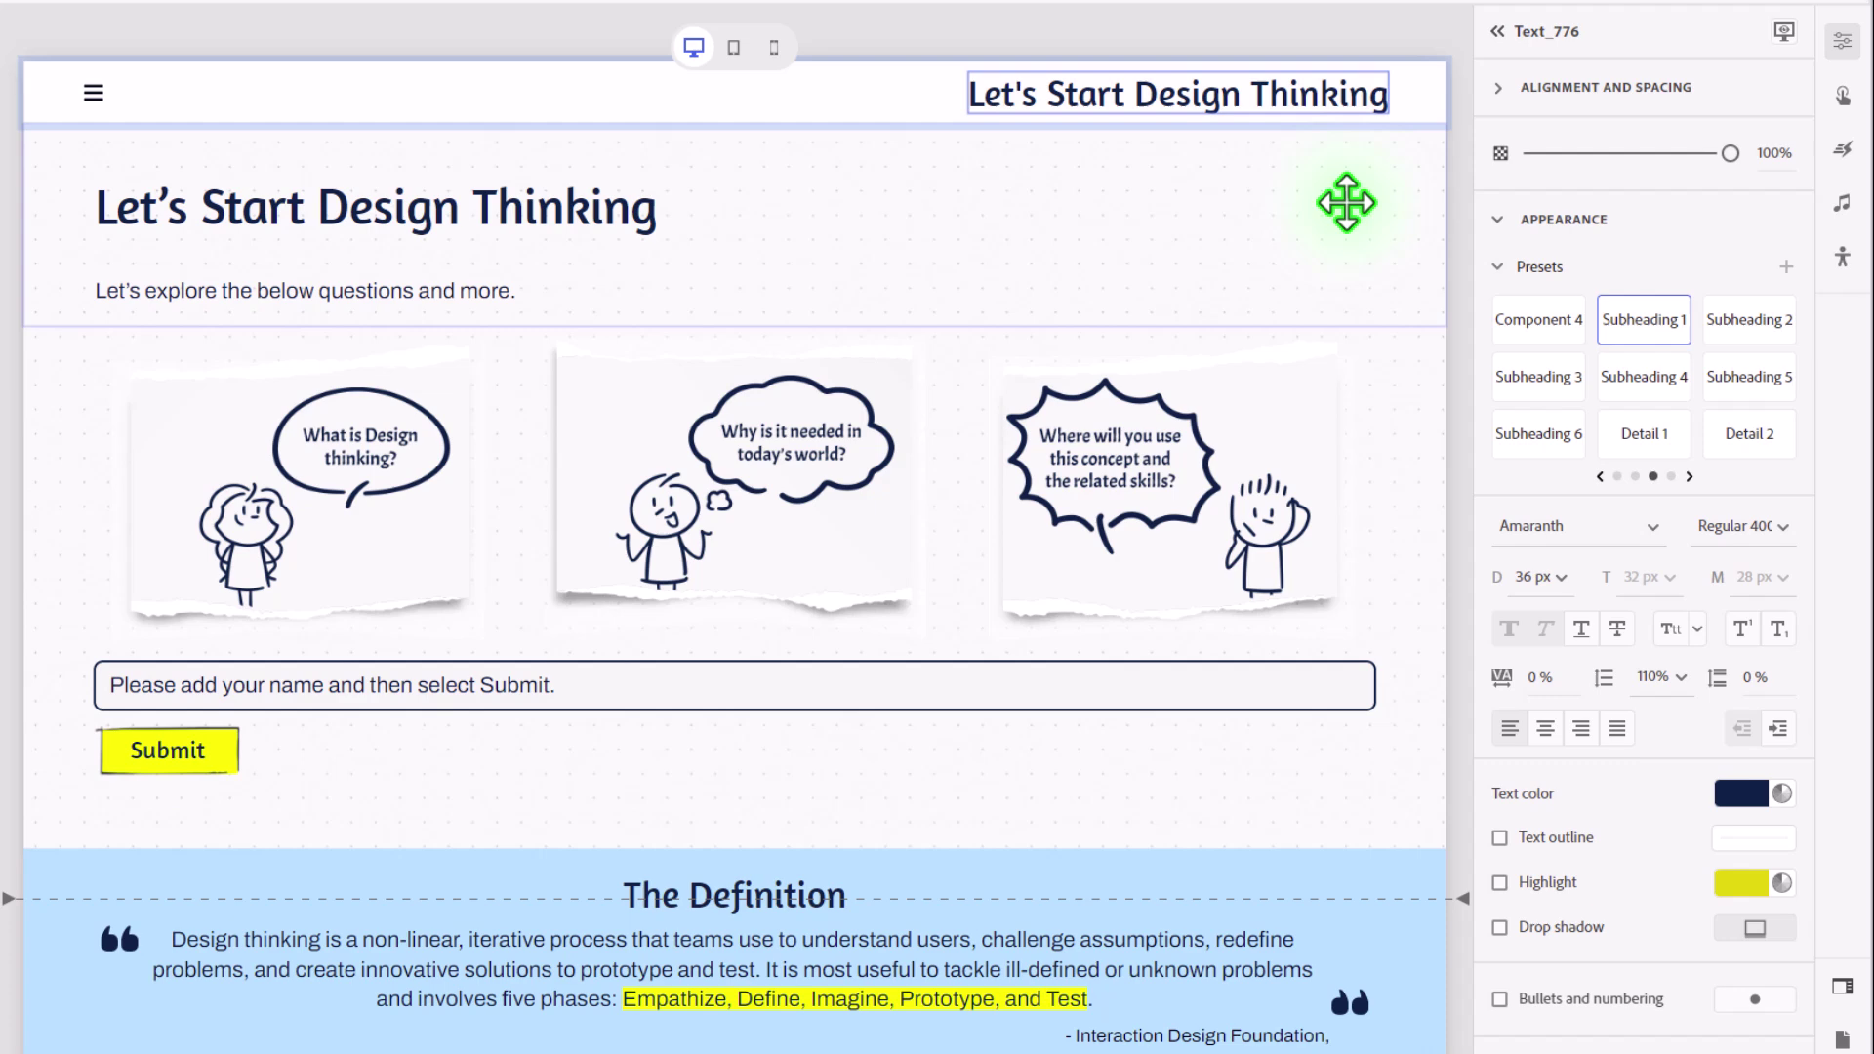
- Remove the Design Thinking slide's repeated title and shorten its top section
click(1415, 238)
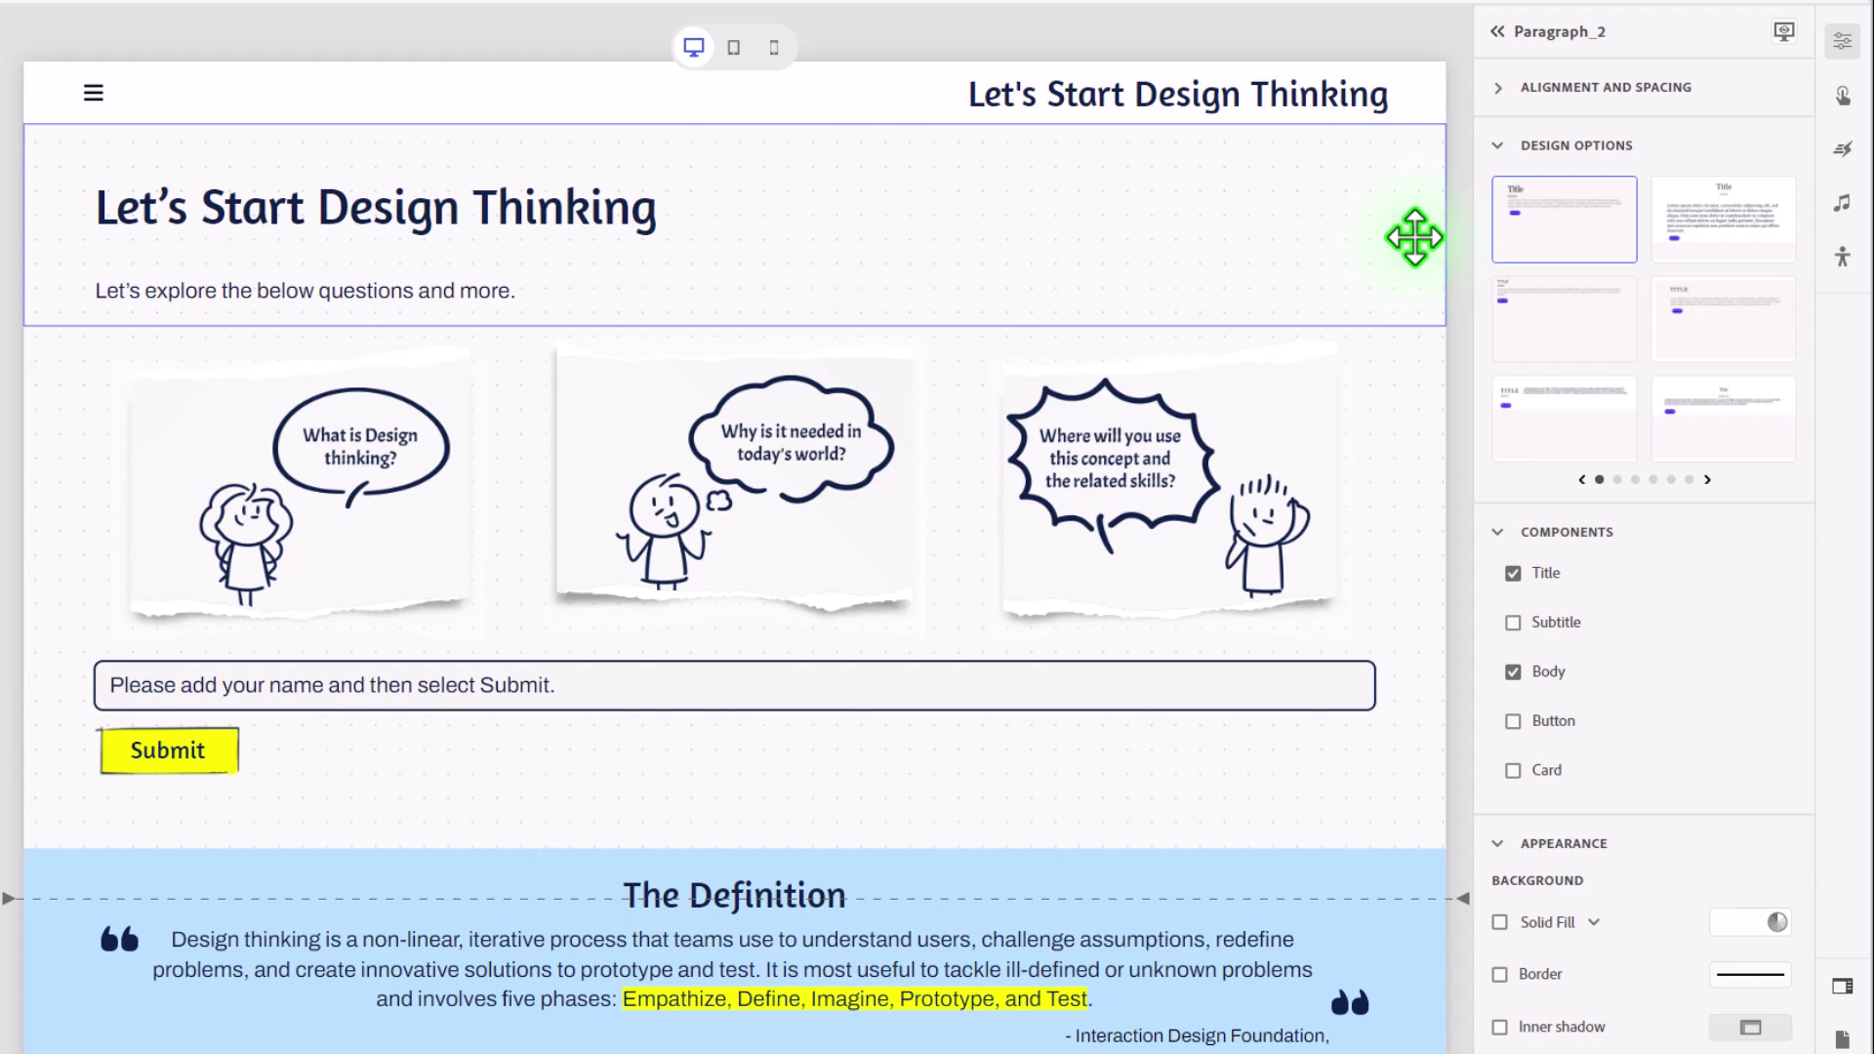
click(1514, 573)
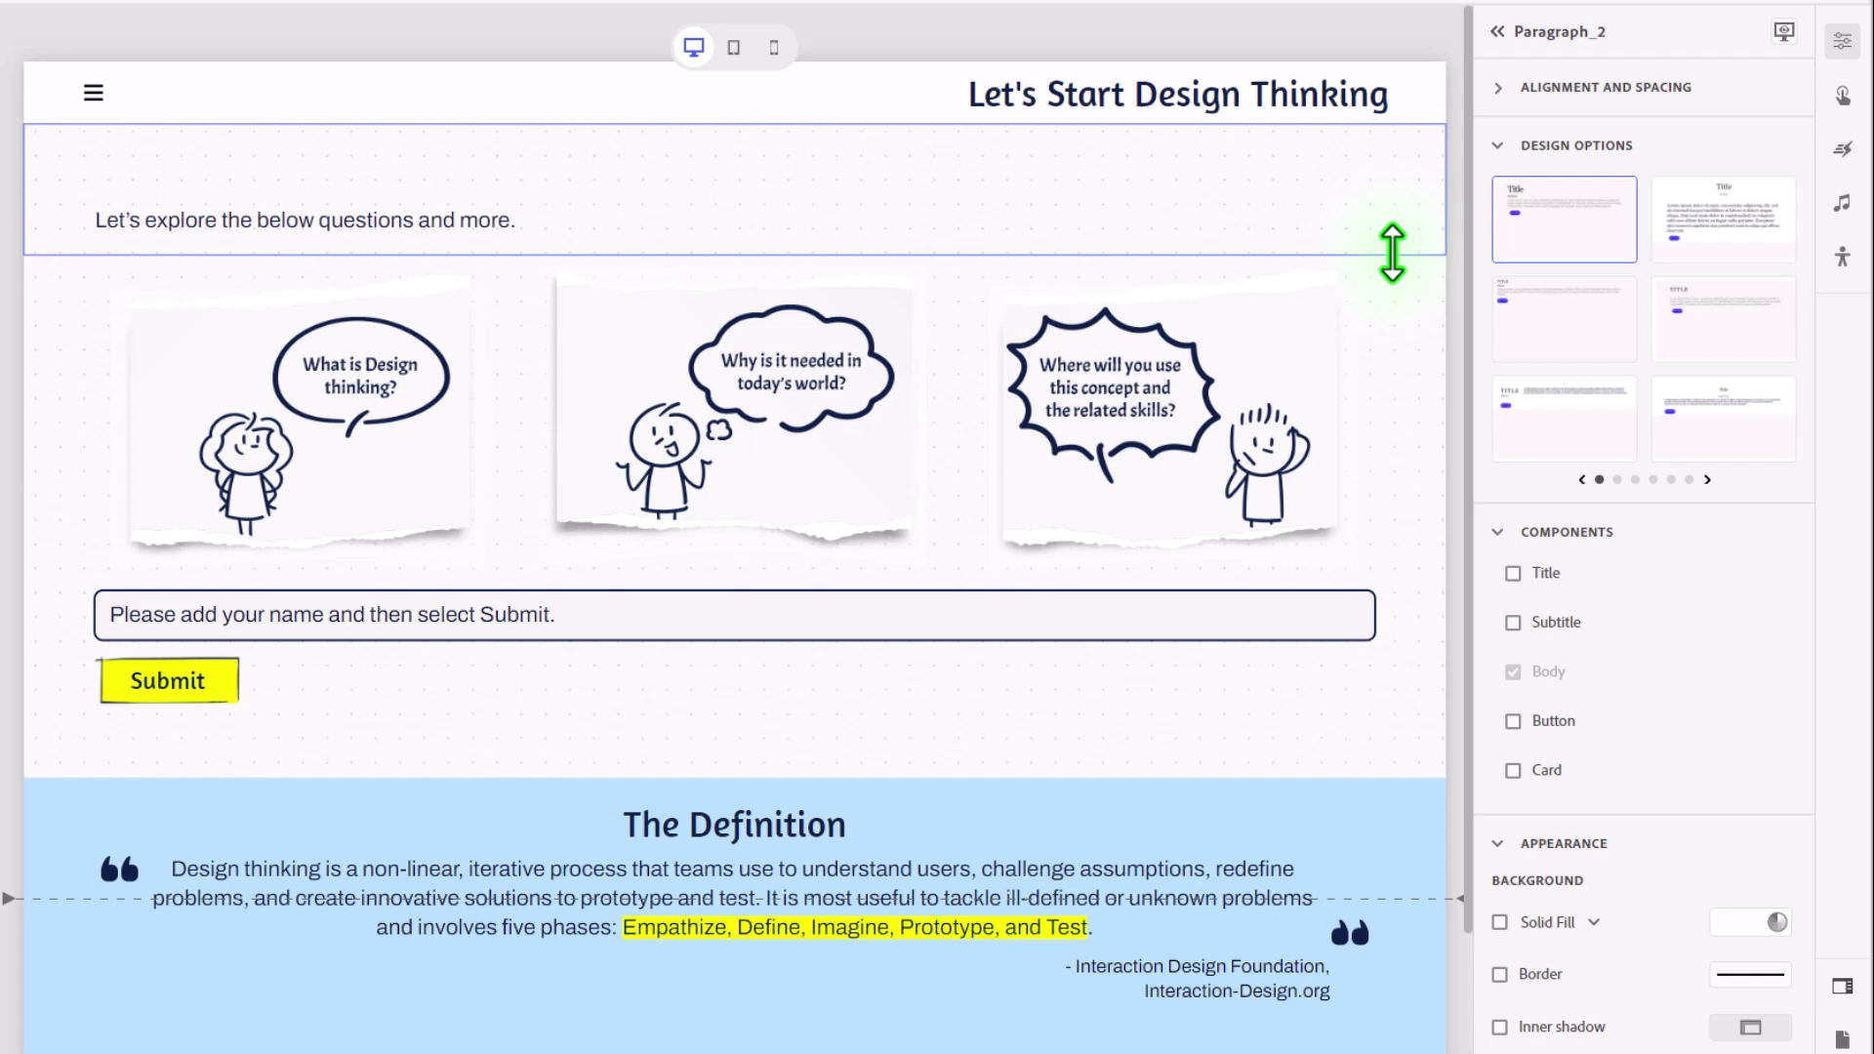
drag(1392, 252, 1391, 197)
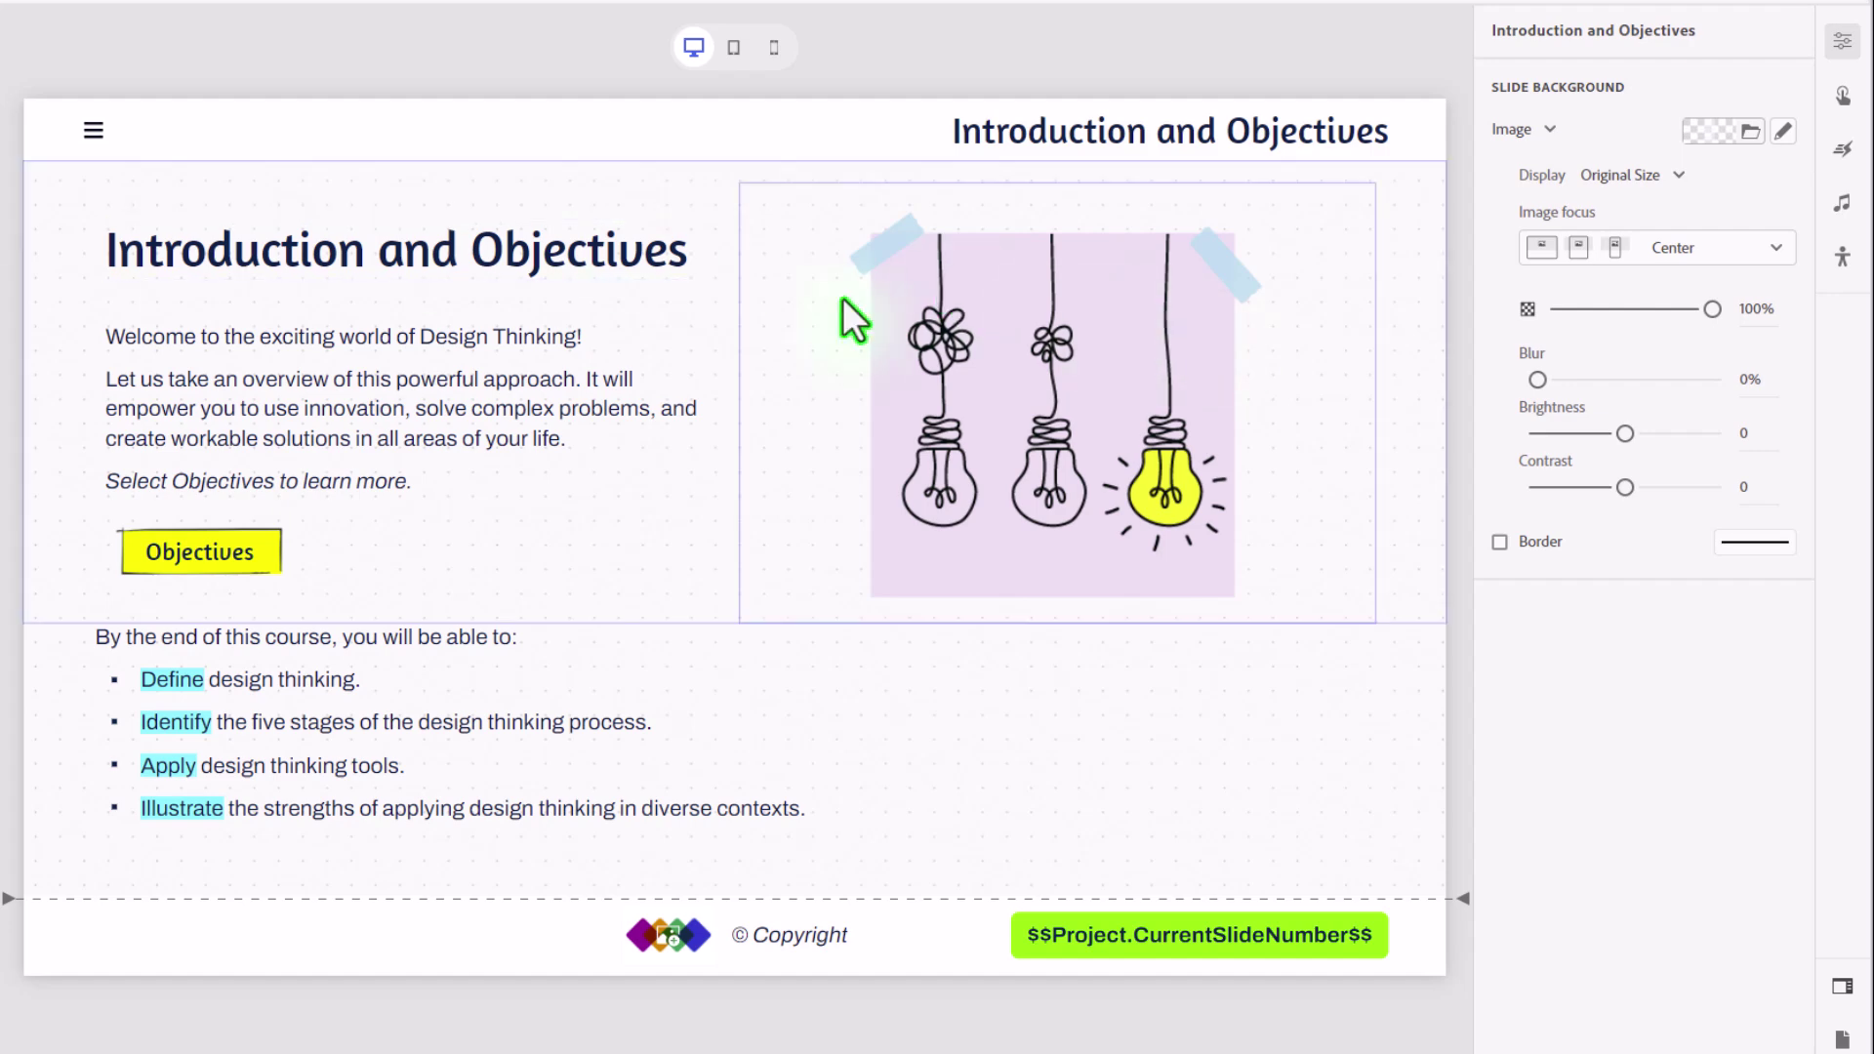
- Remove the duplicate heading on Introduction and Objectives and shrink its top block
click(54, 293)
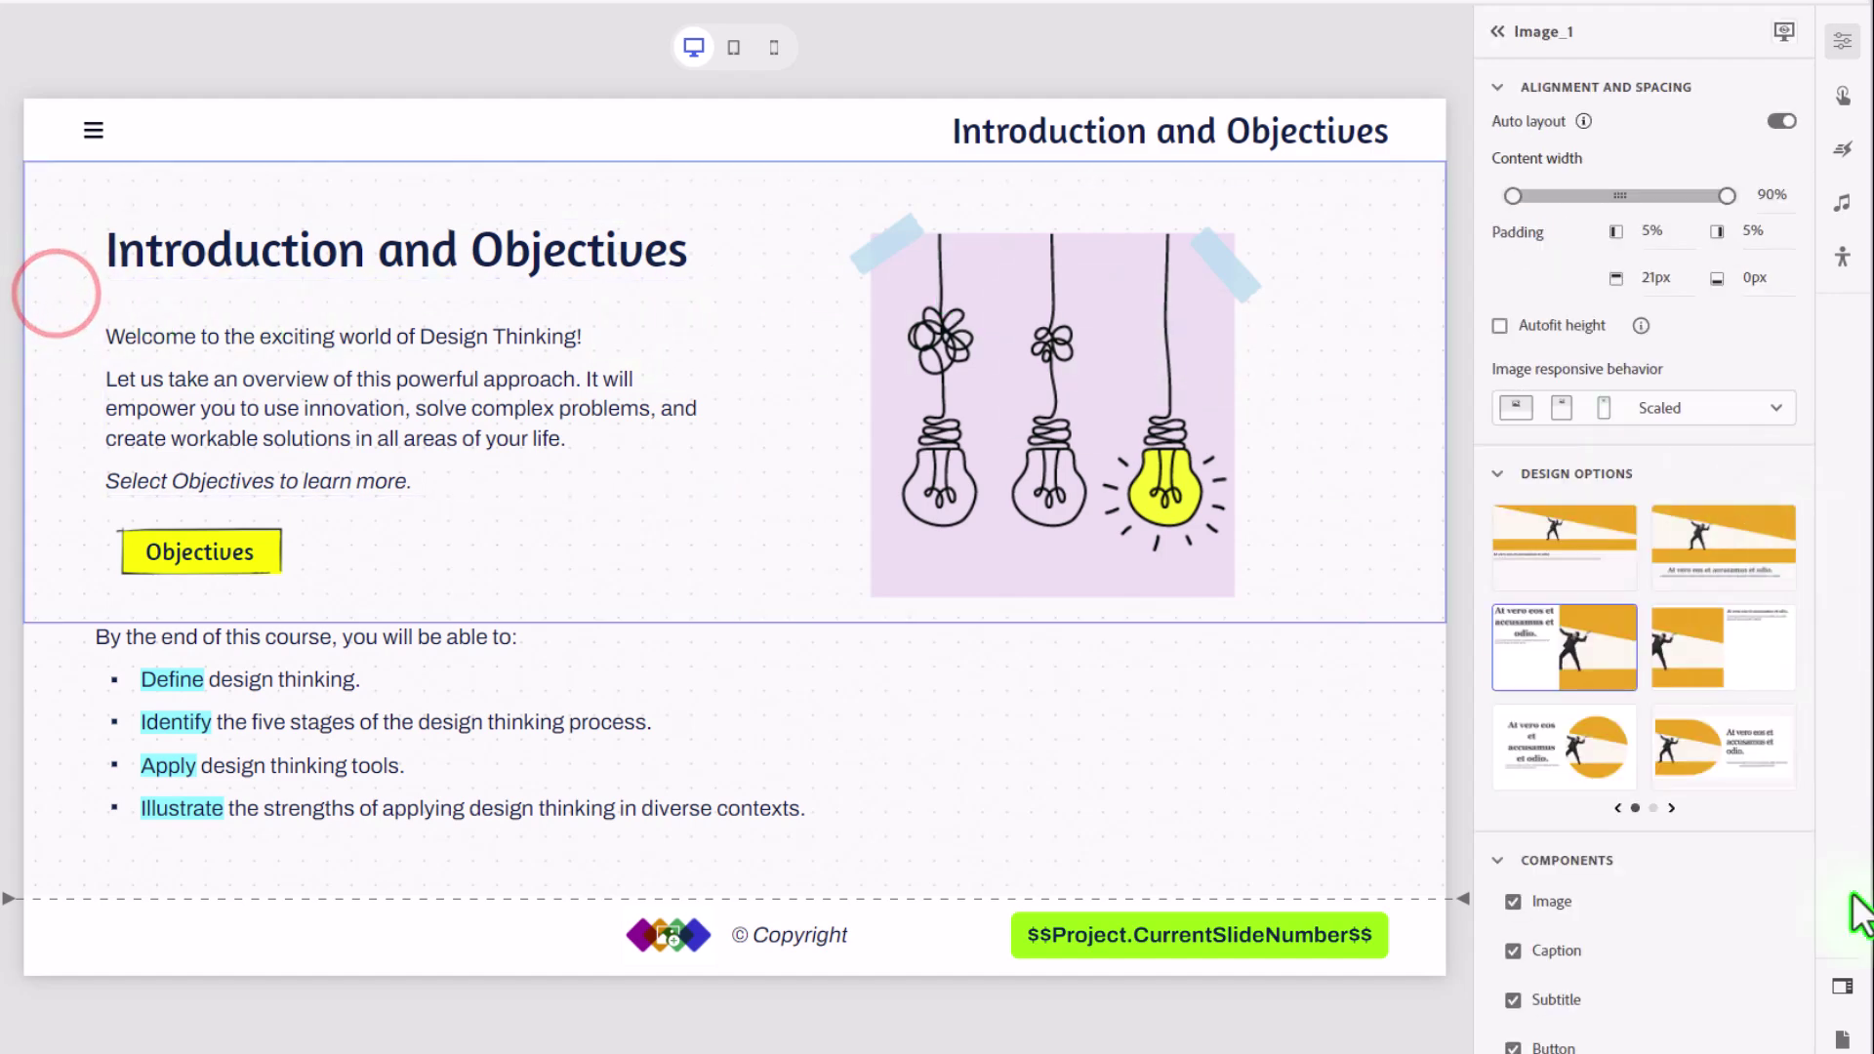
click(1512, 951)
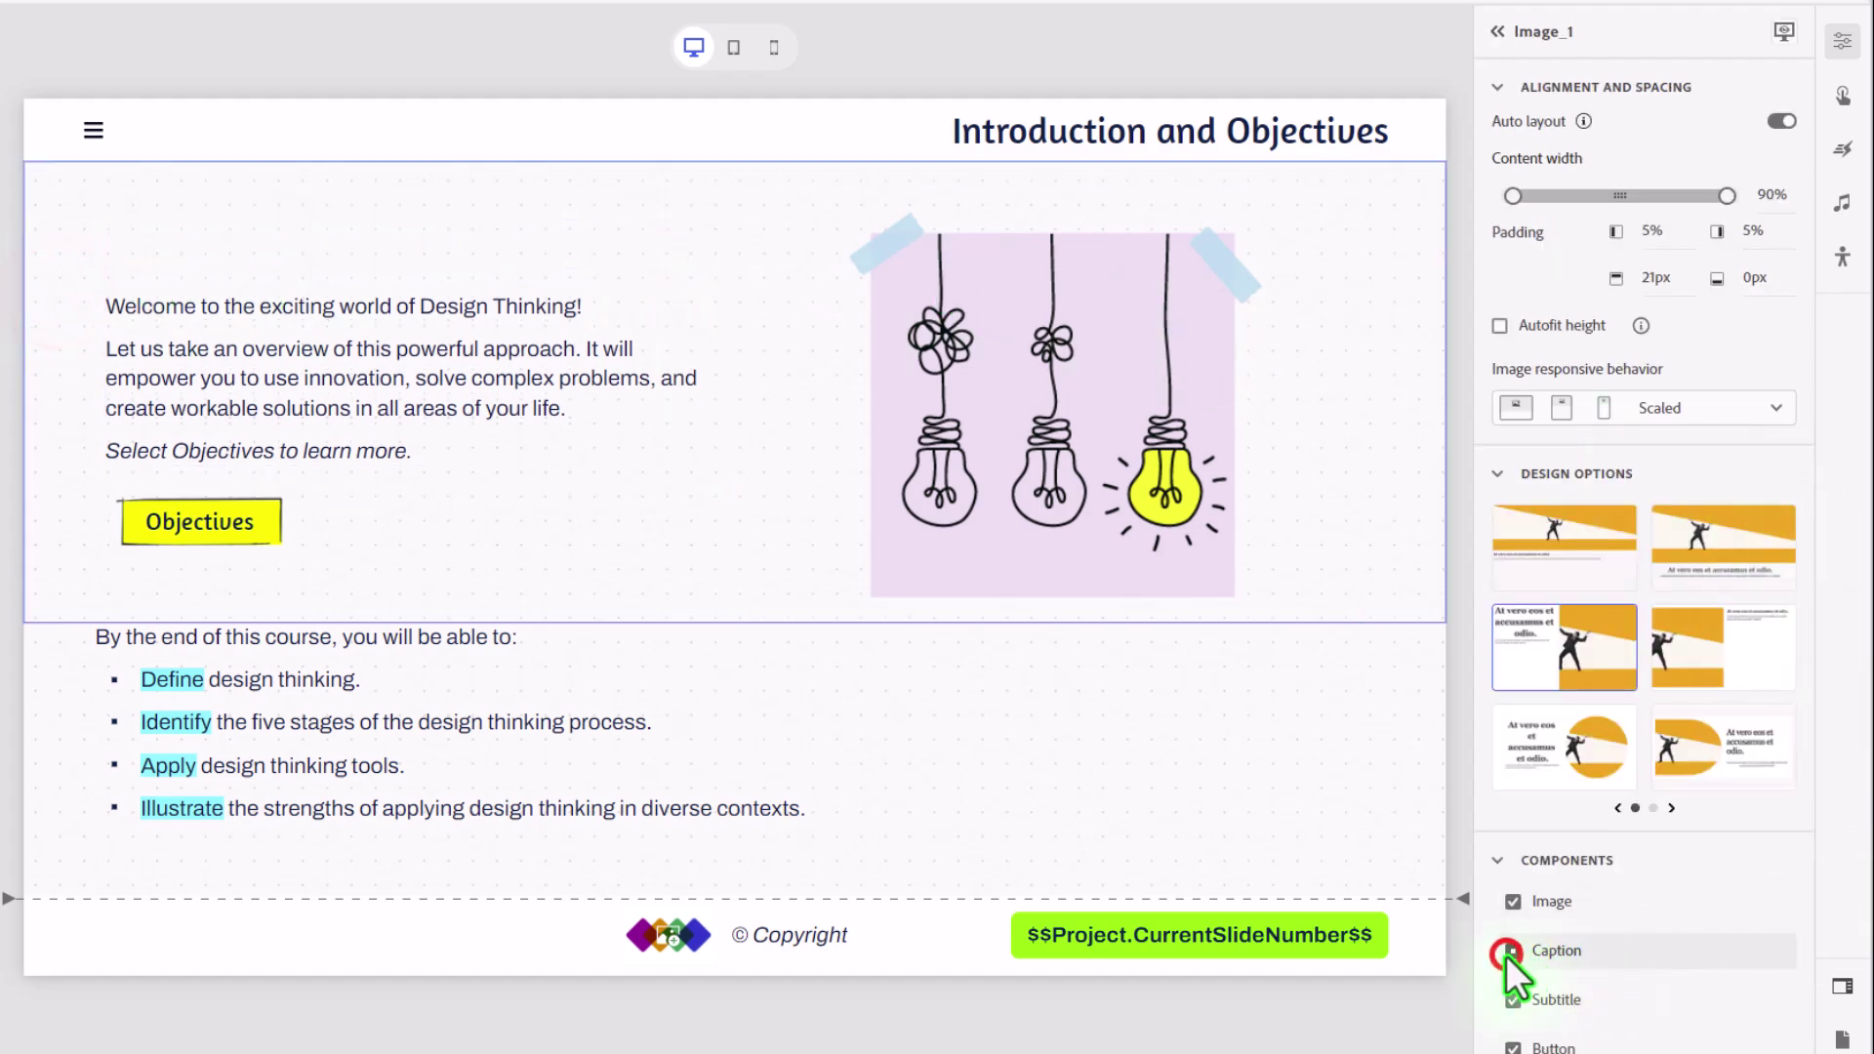
click(1348, 621)
drag(1348, 595, 1339, 516)
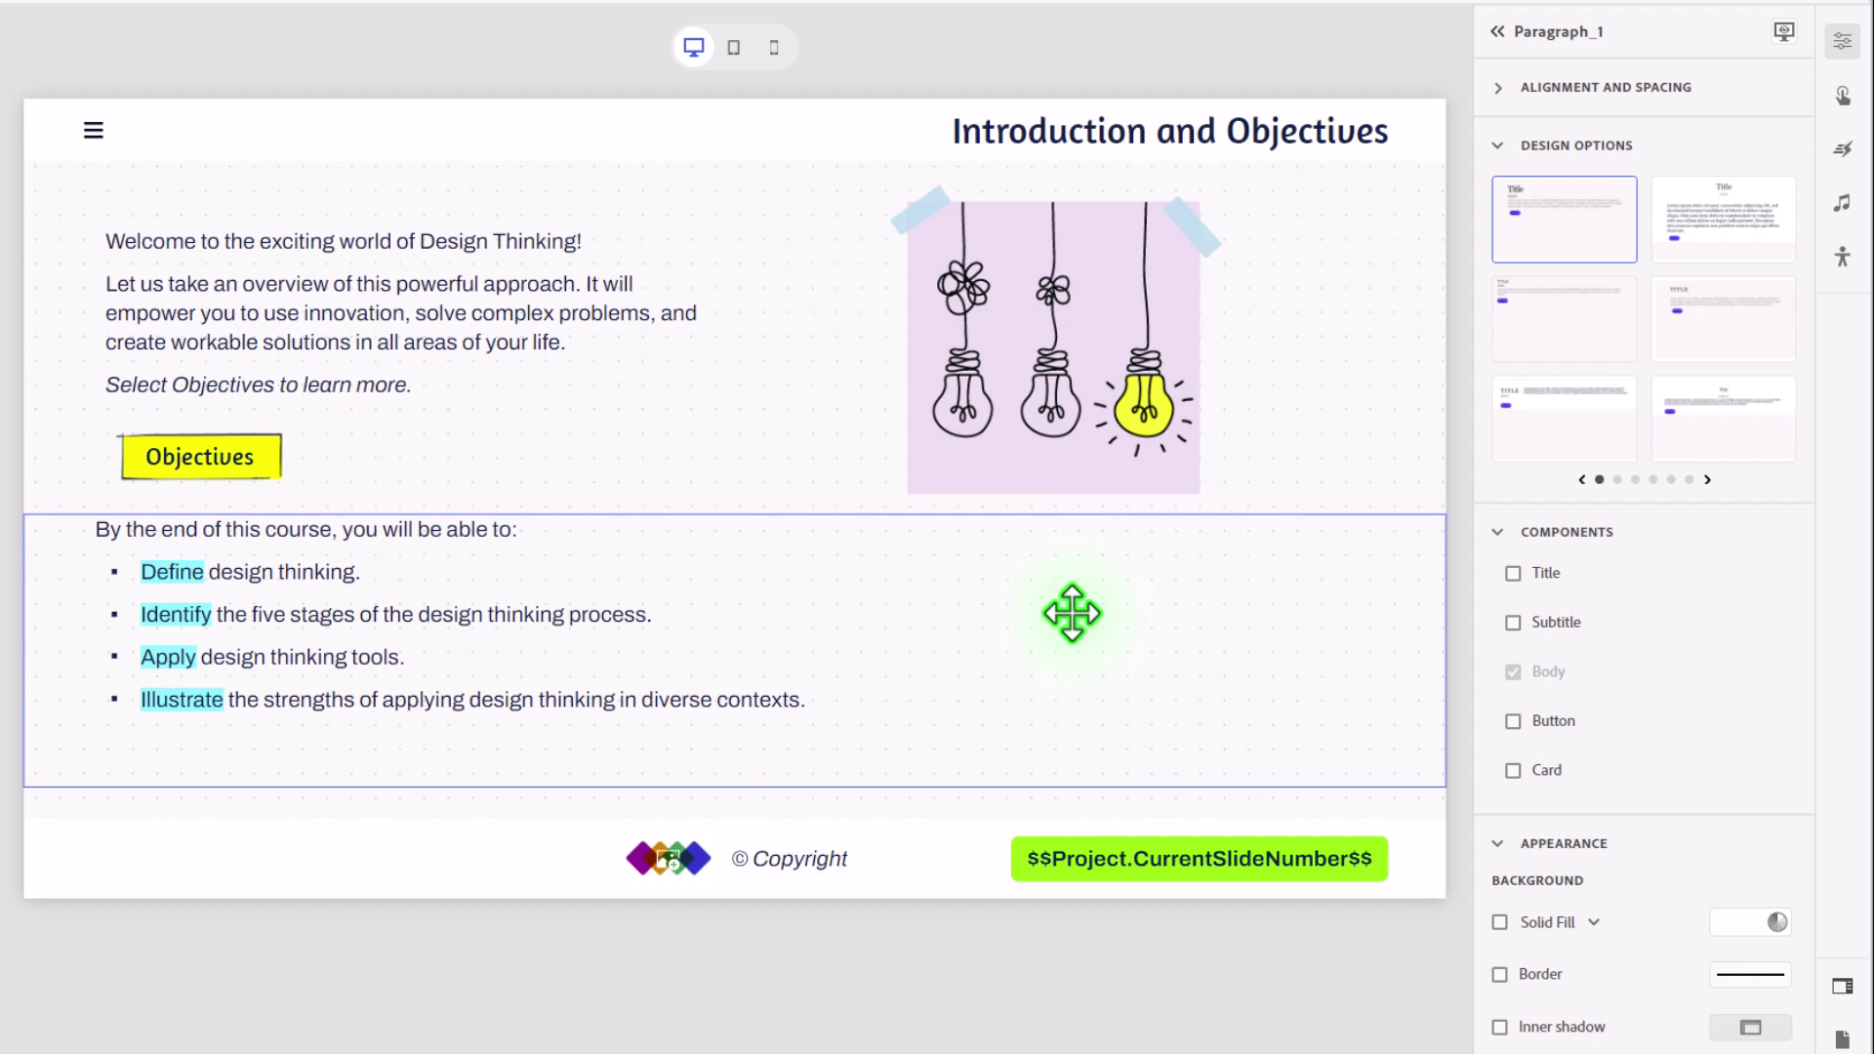
- Replace the footer logo image with 'company logo.png' from the computer
click(631, 873)
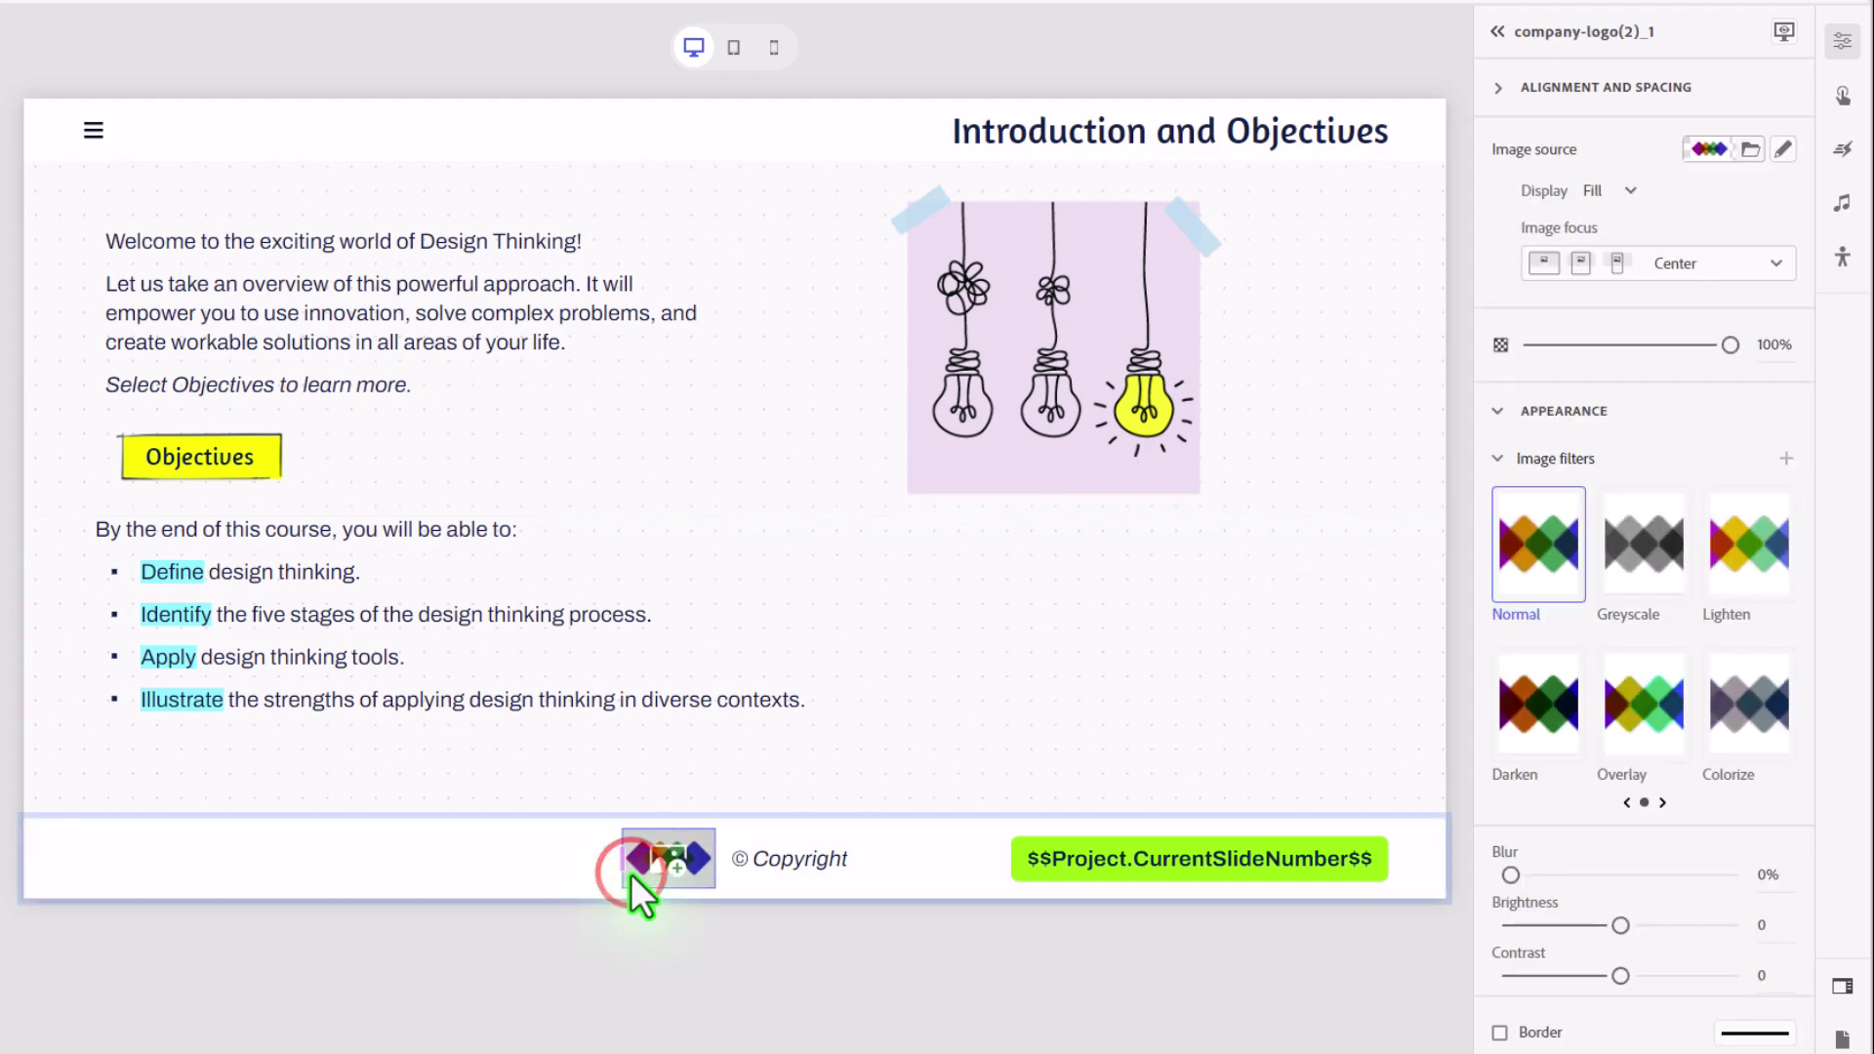
click(1749, 151)
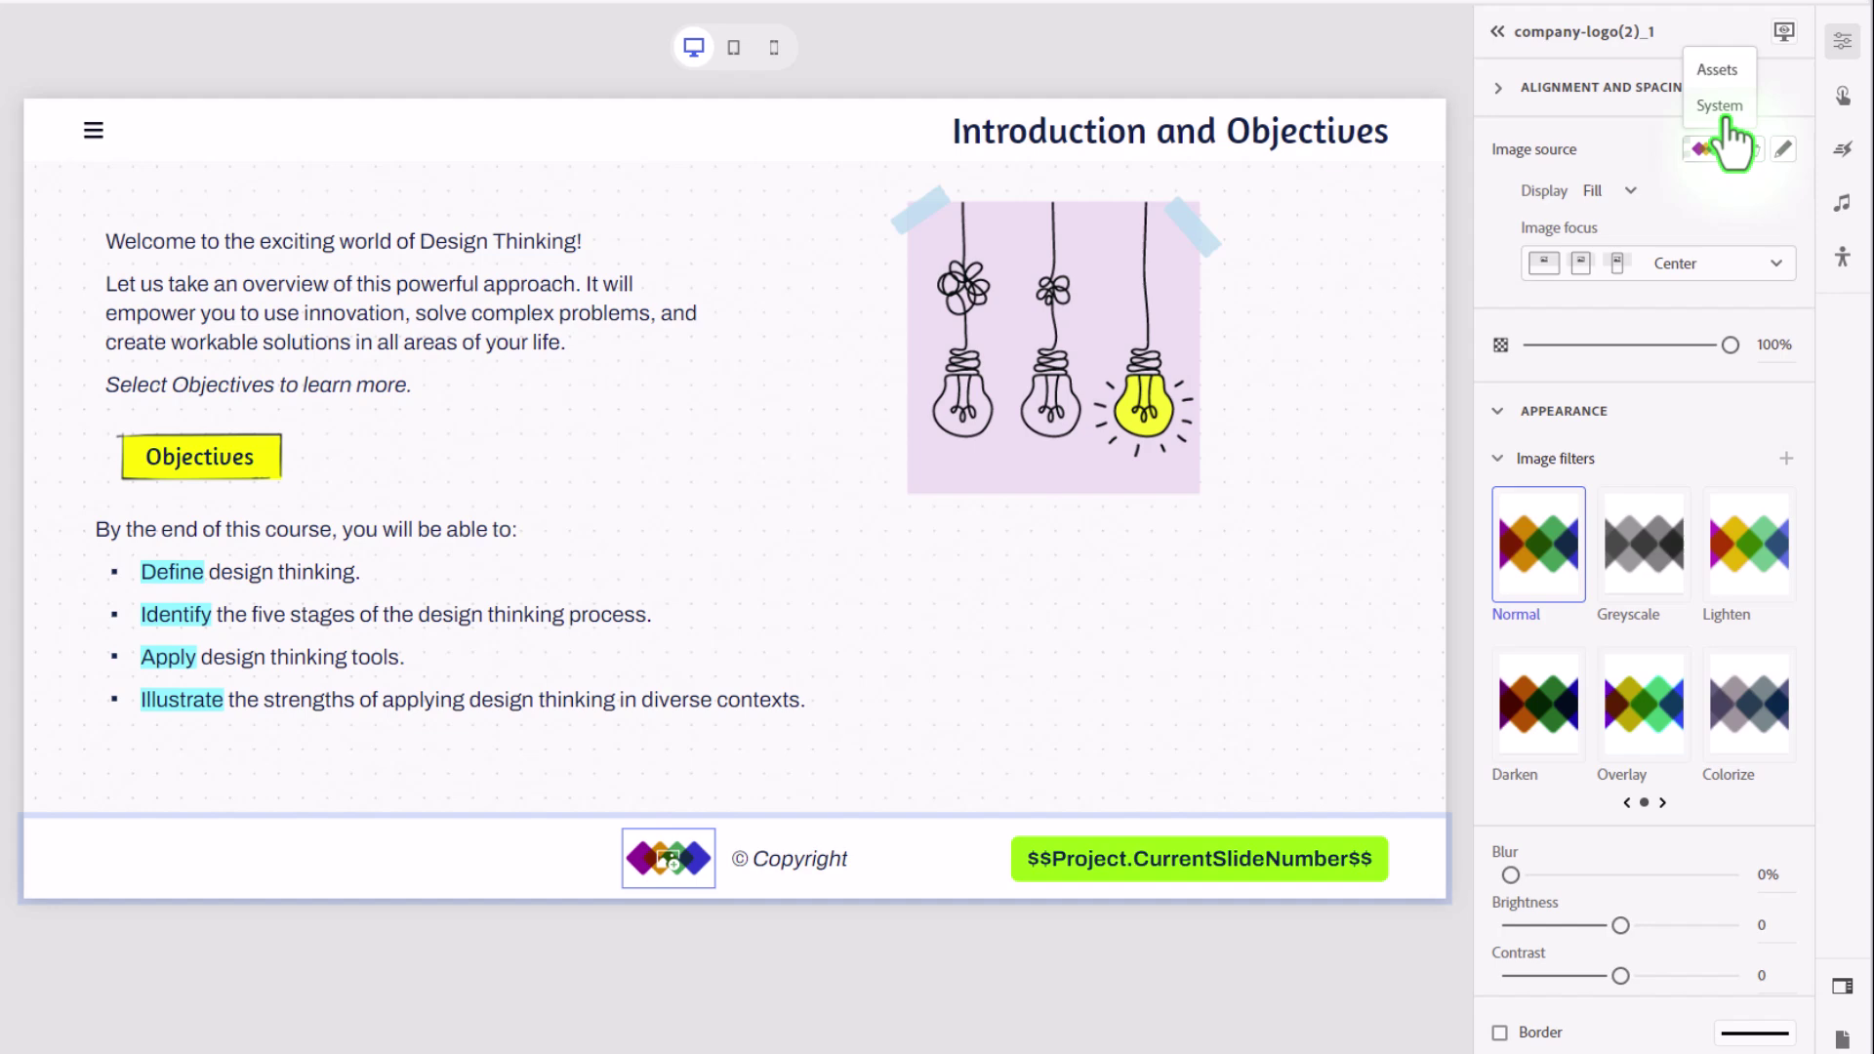
click(1721, 106)
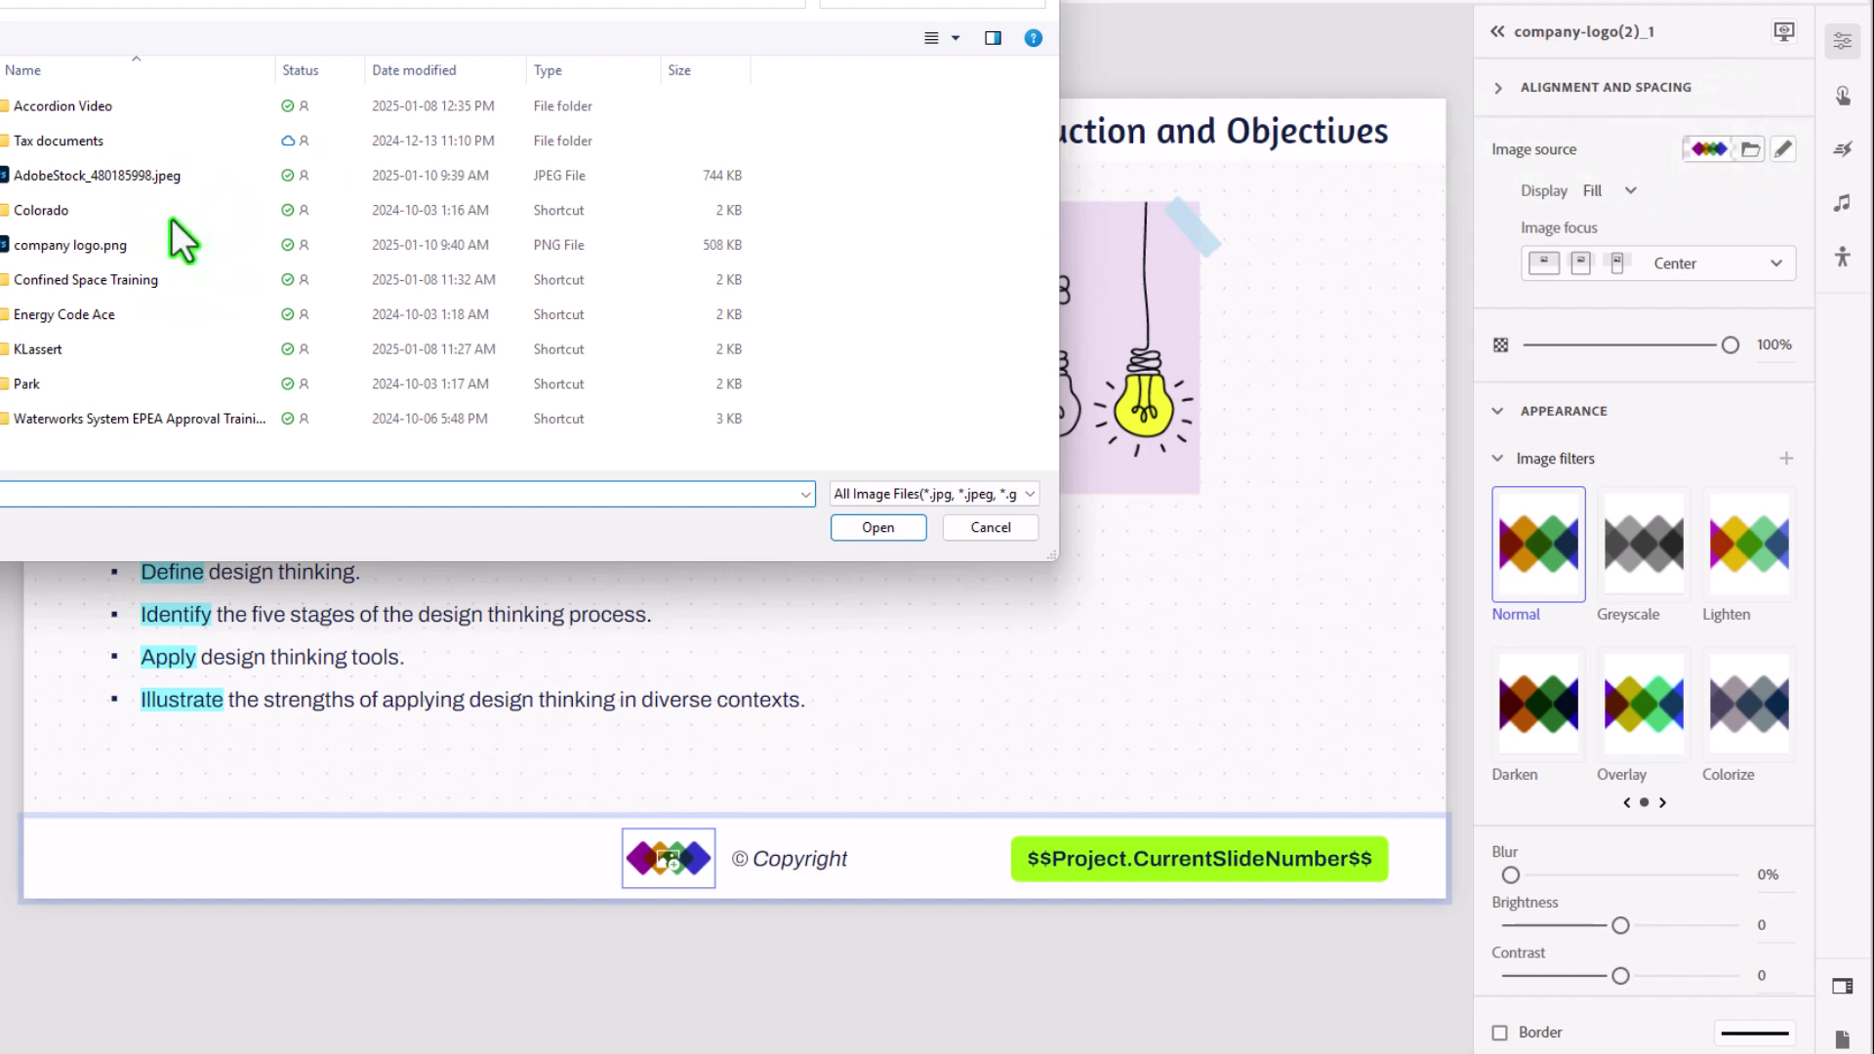
click(82, 245)
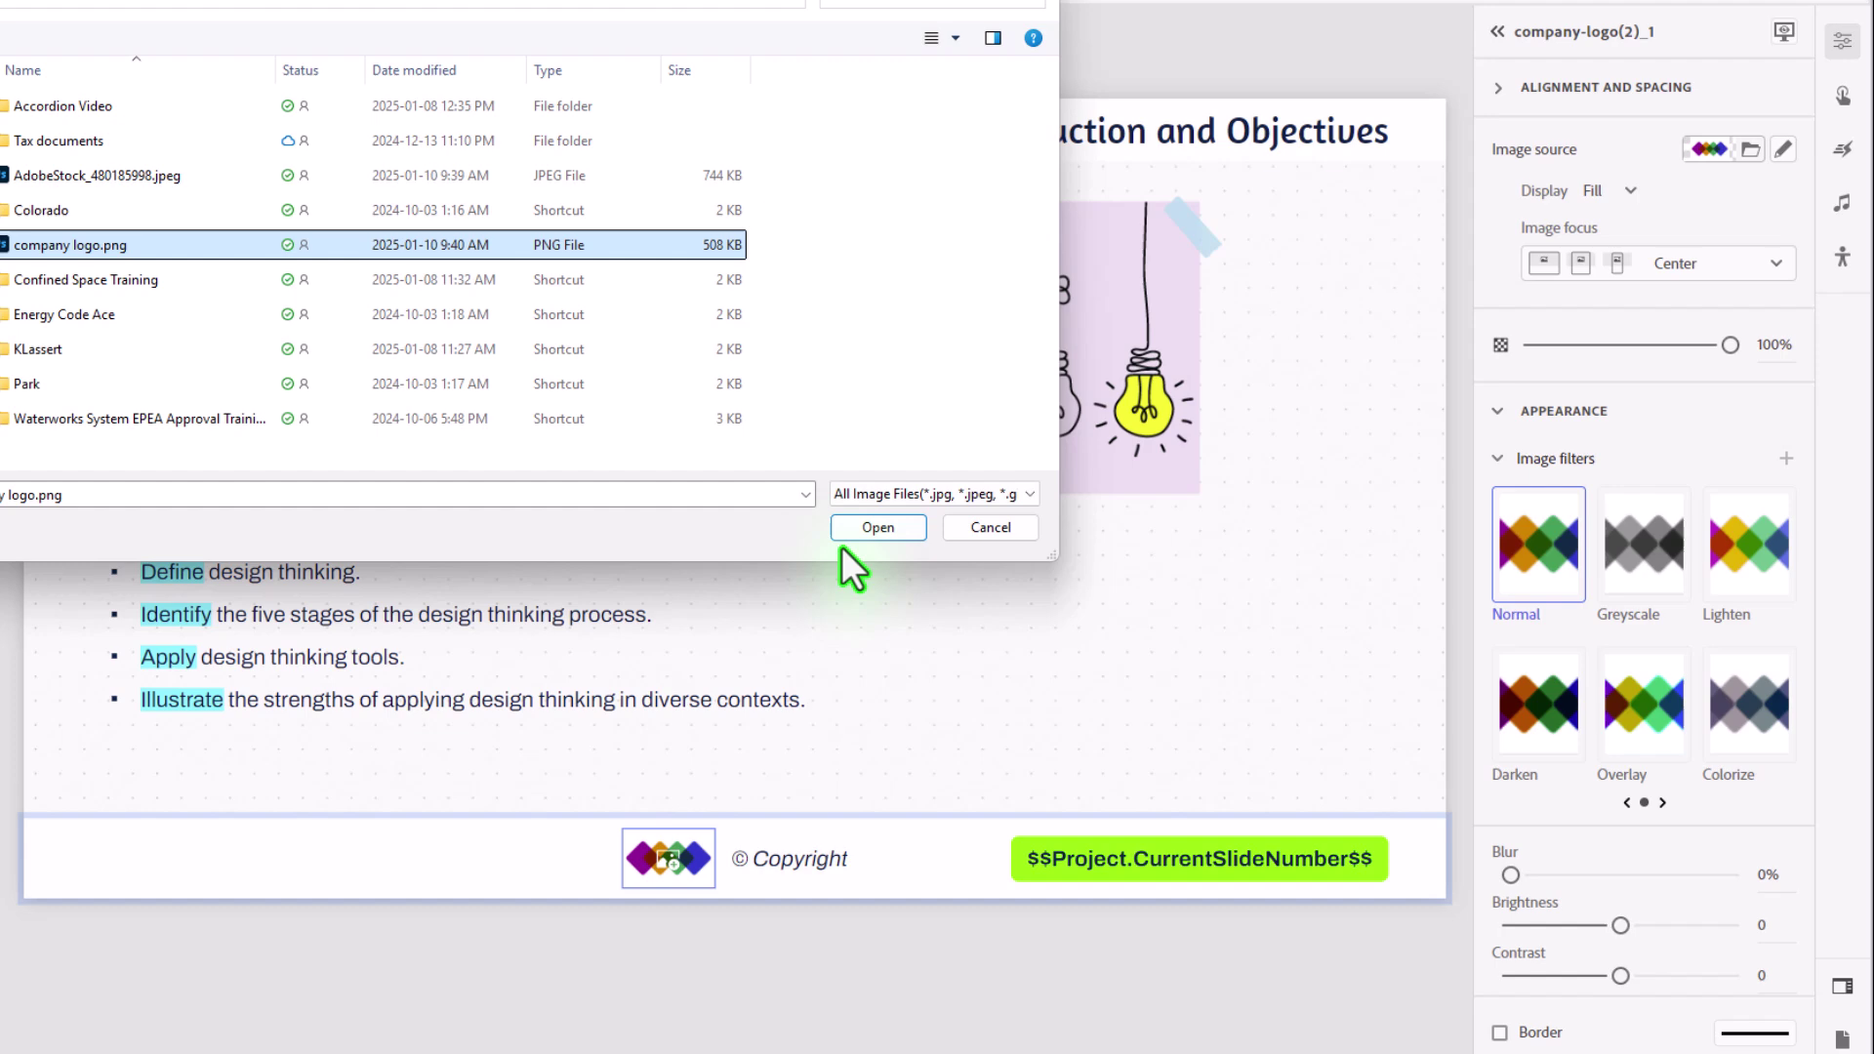
click(877, 527)
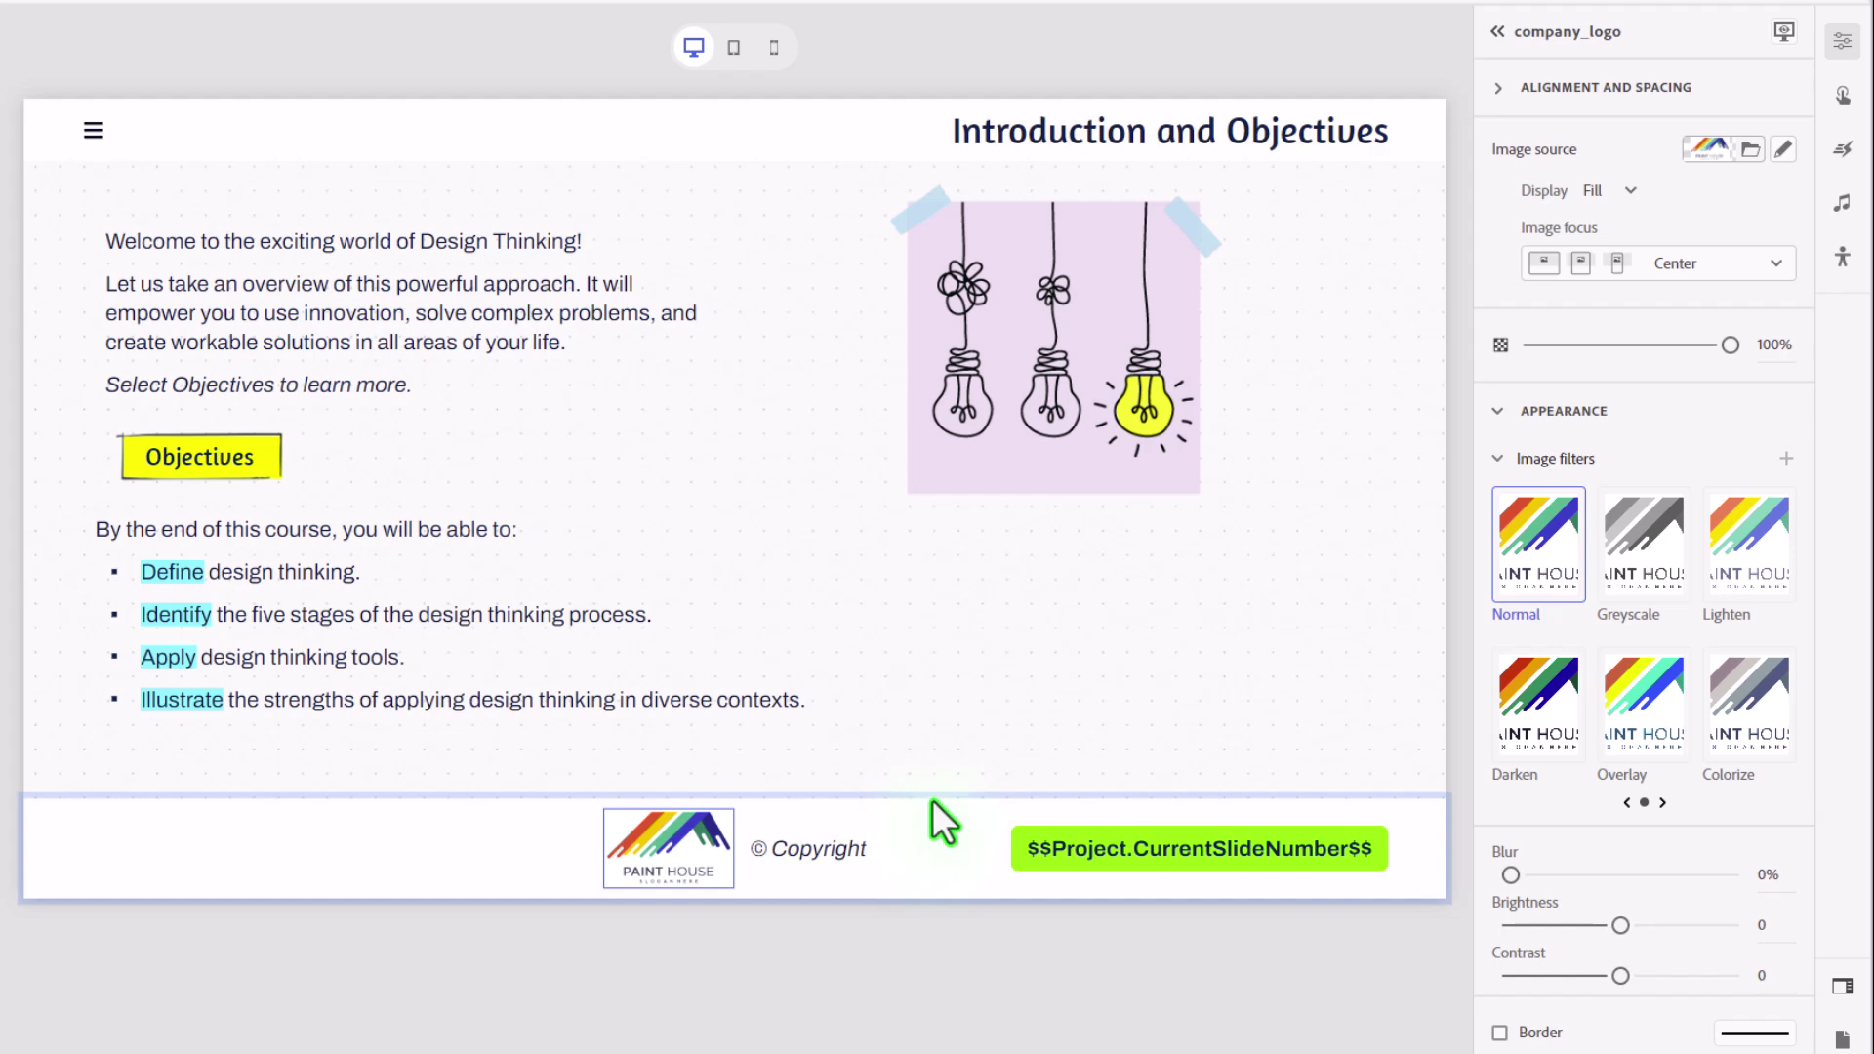
- Append ' 2025' to the footer copyright text to read '© Copyright 2025'
click(858, 846)
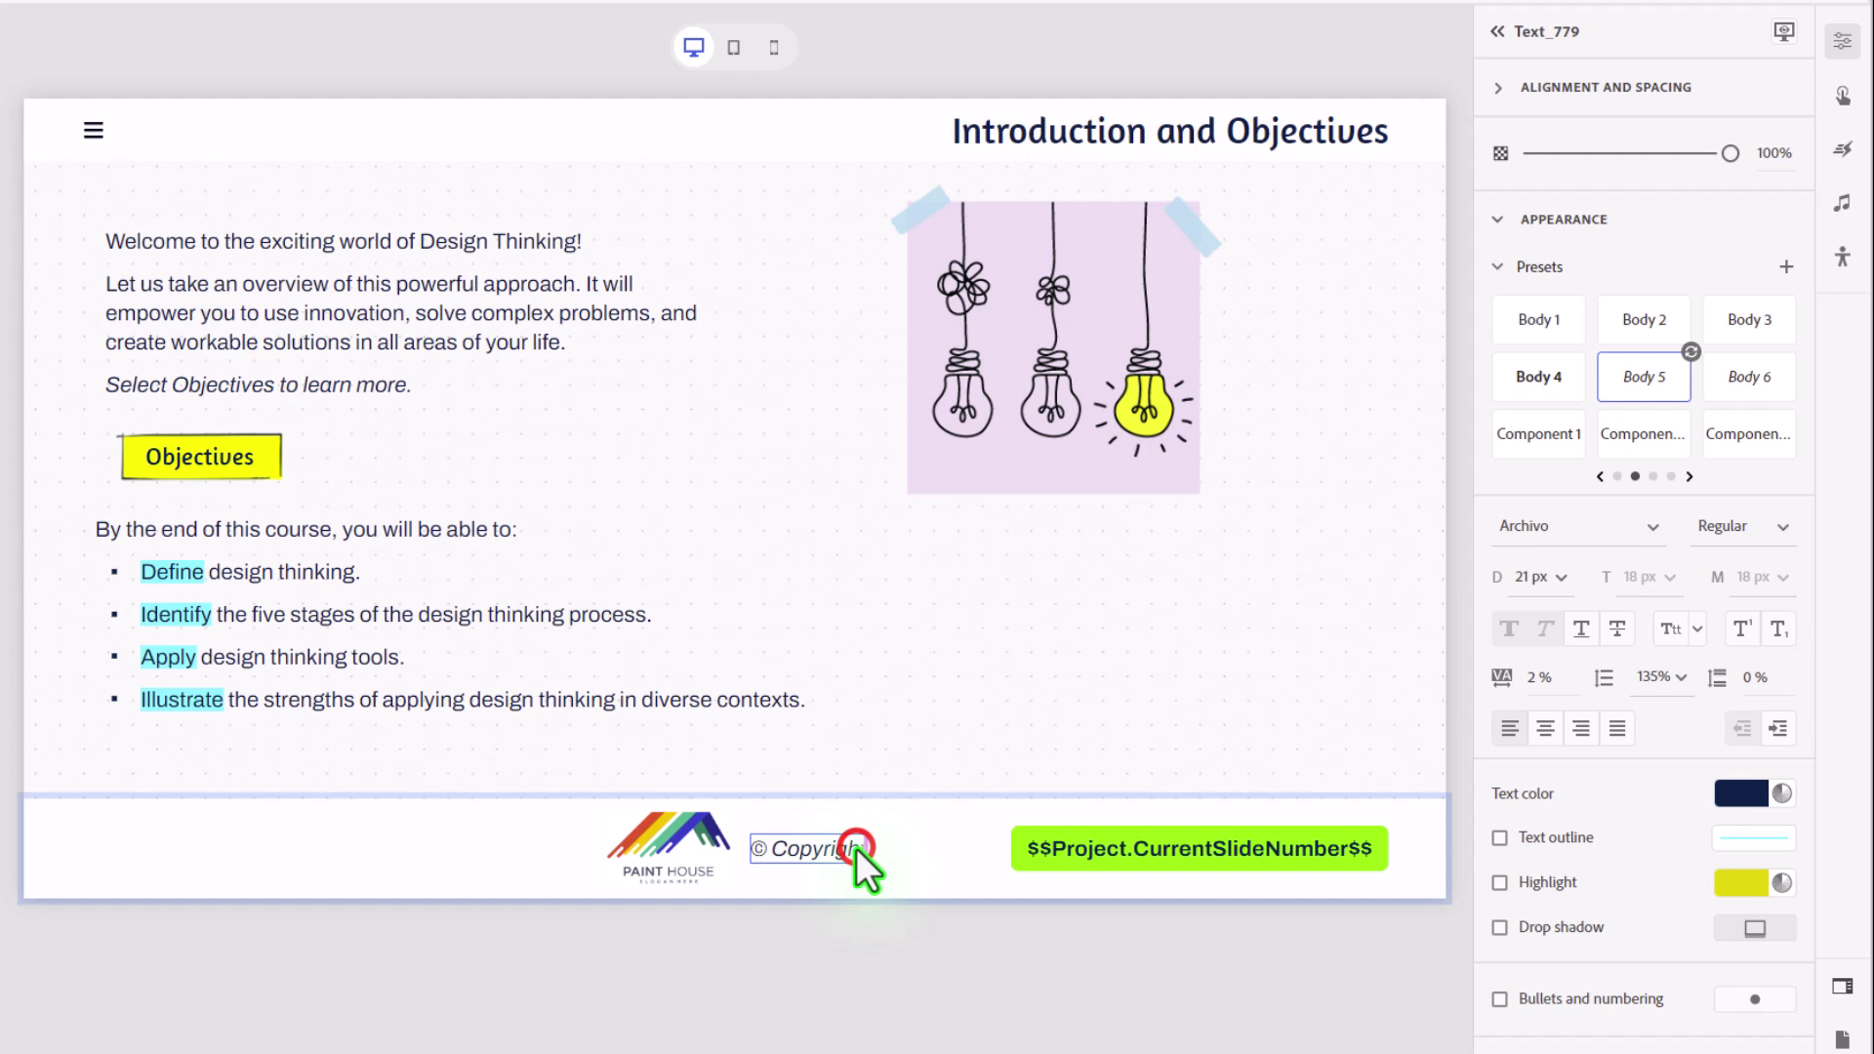
double_click(843, 845)
key(Escape)
text(2025)
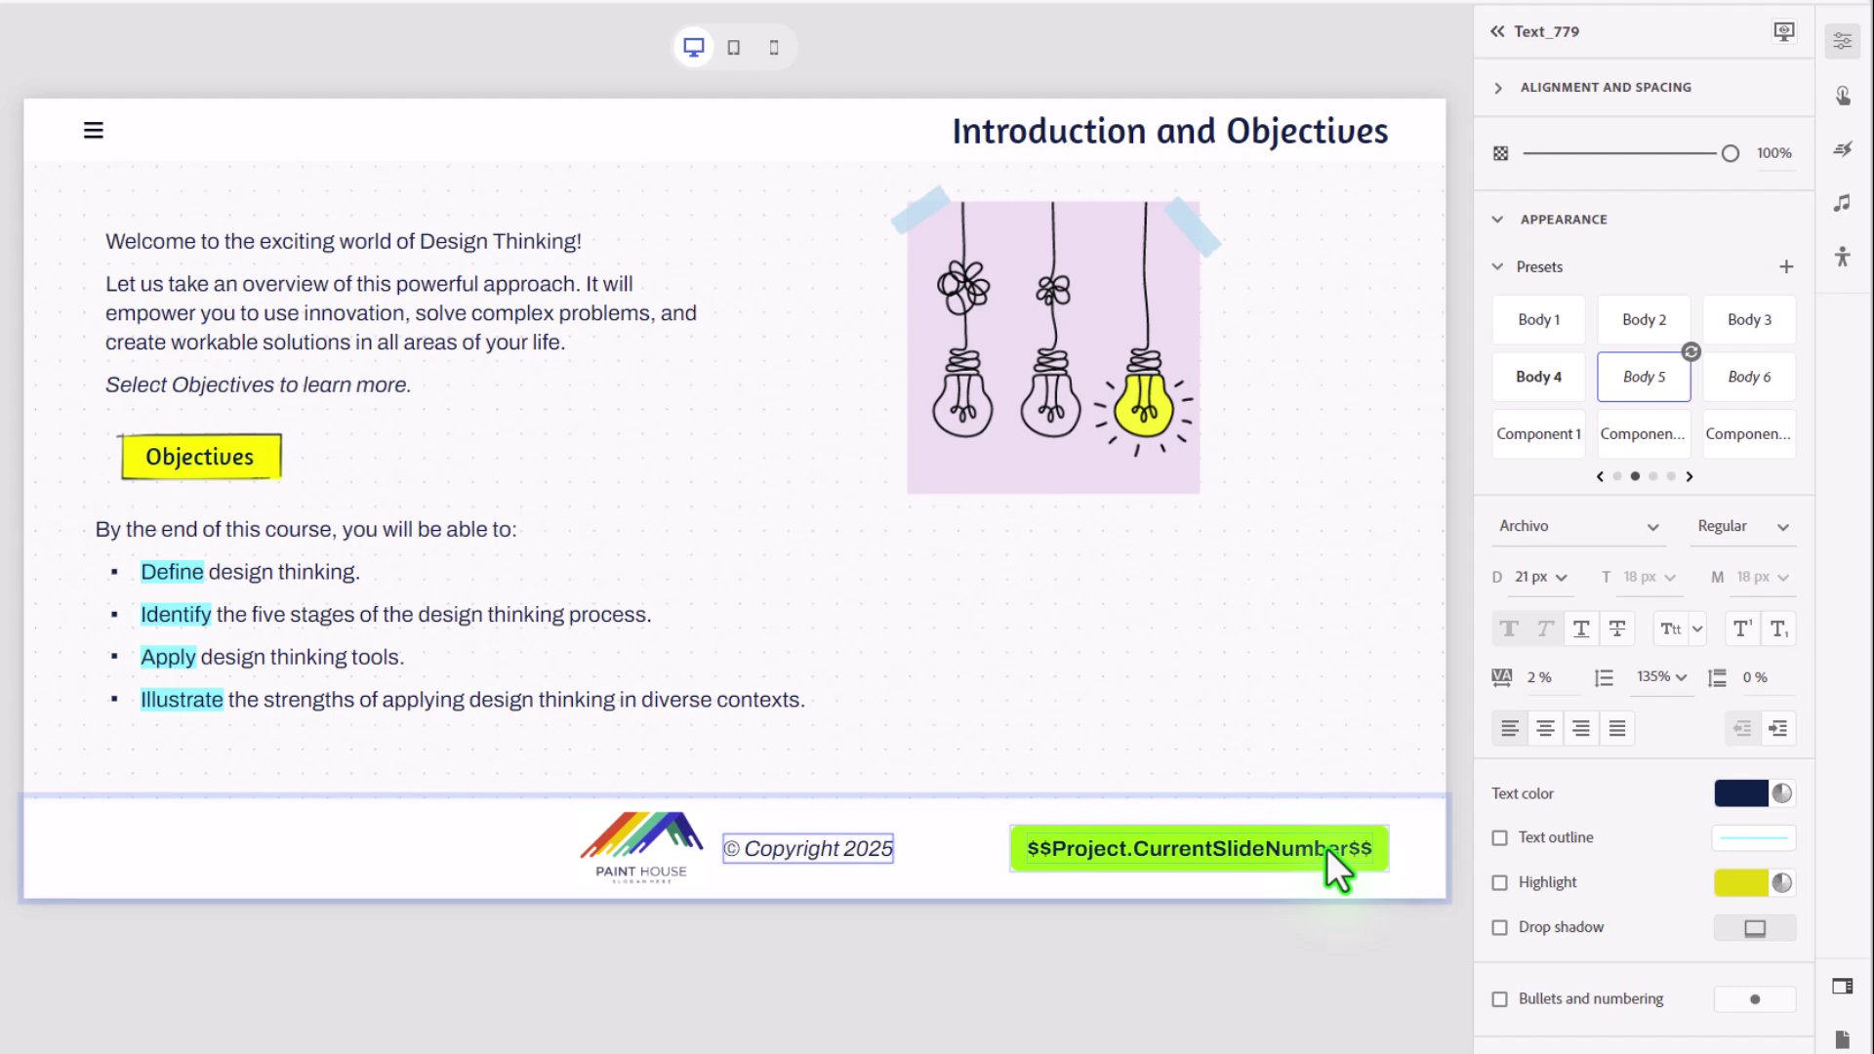
- Replace the slide-number placeholder with $$Project.CurrentSlideNumber$$ / $$Project.SlideCount$$
click(1183, 853)
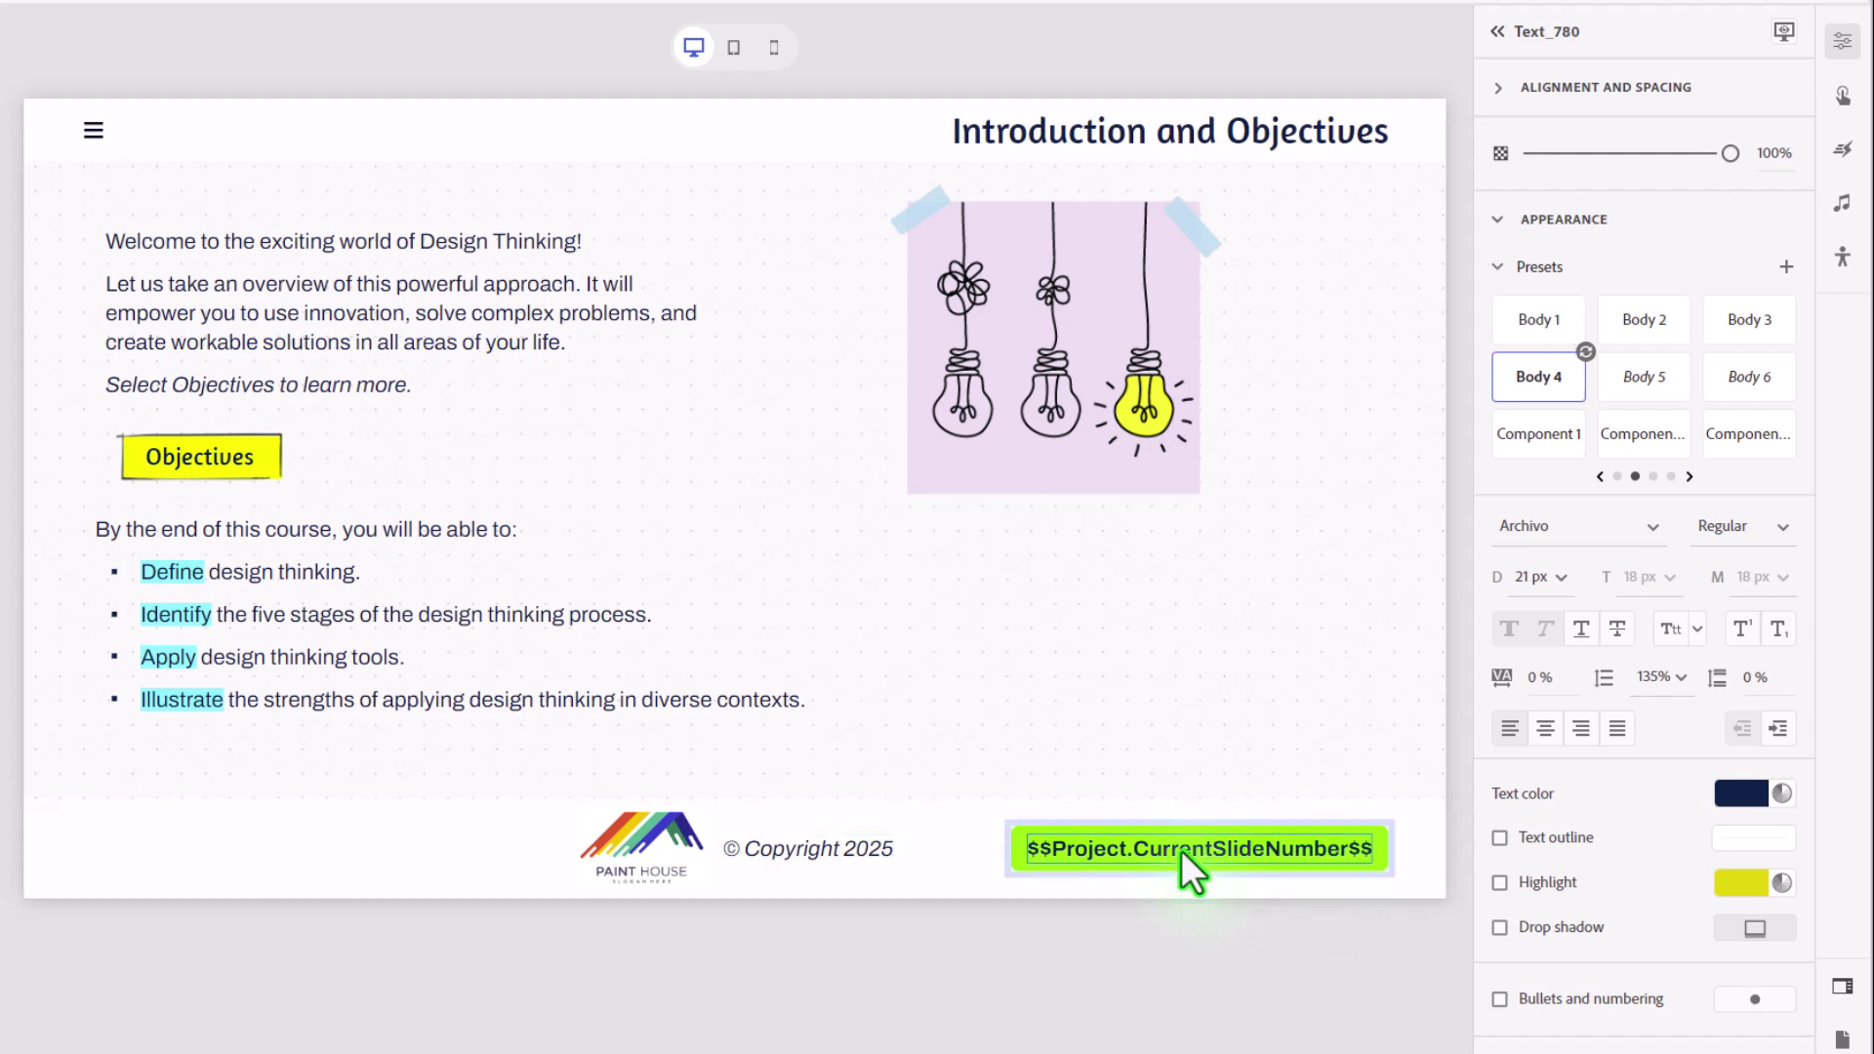
click(949, 870)
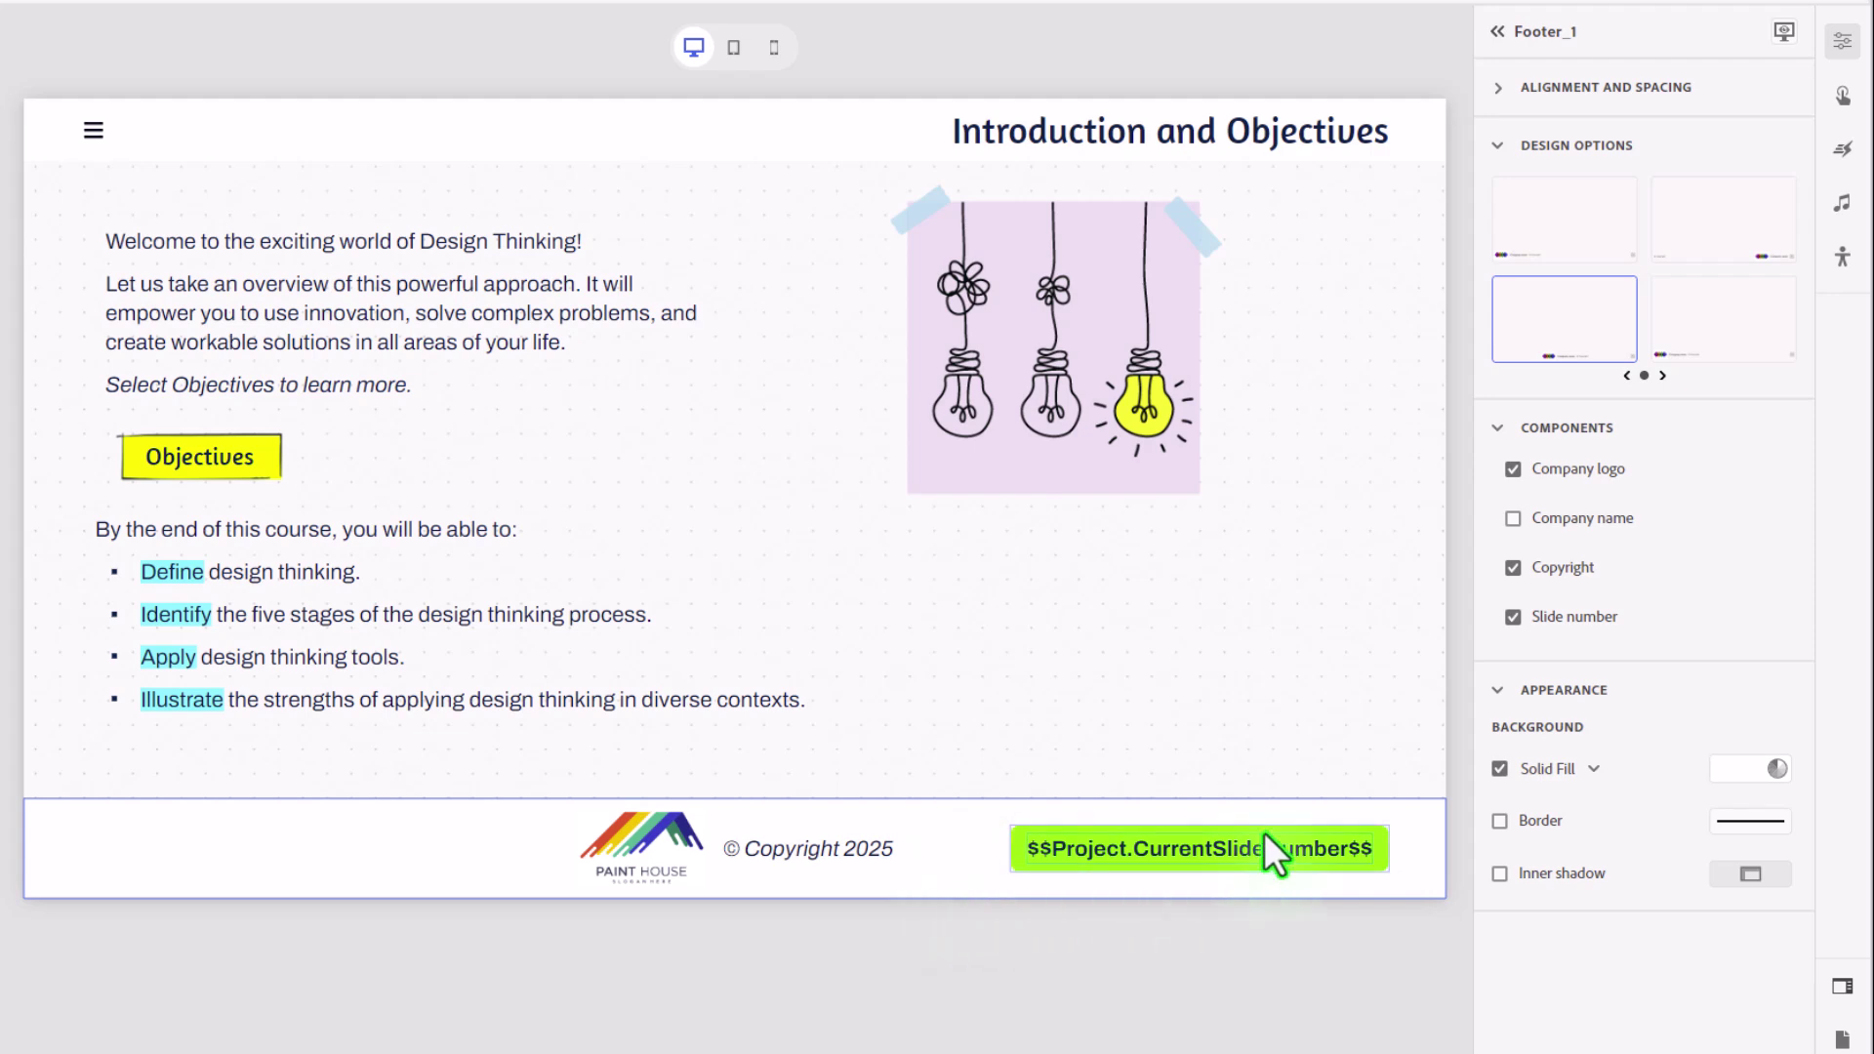
click(1311, 850)
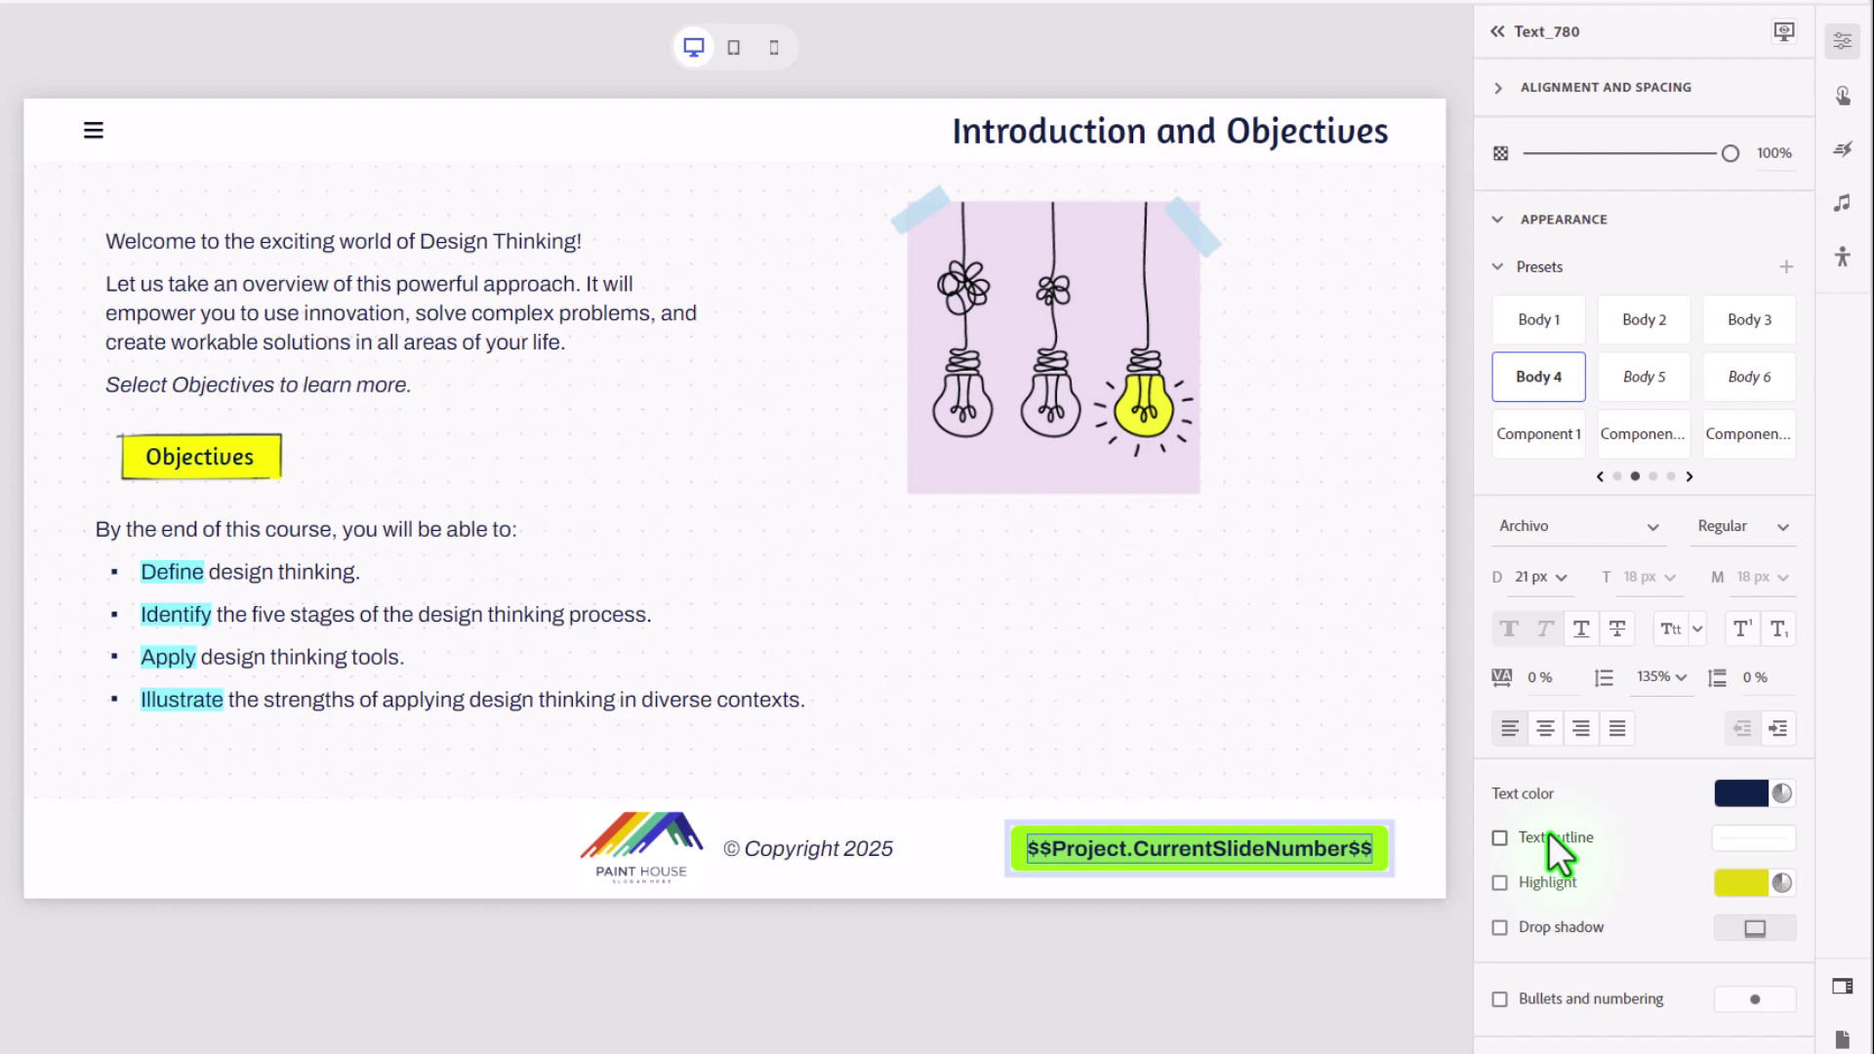
key(BackSpace)
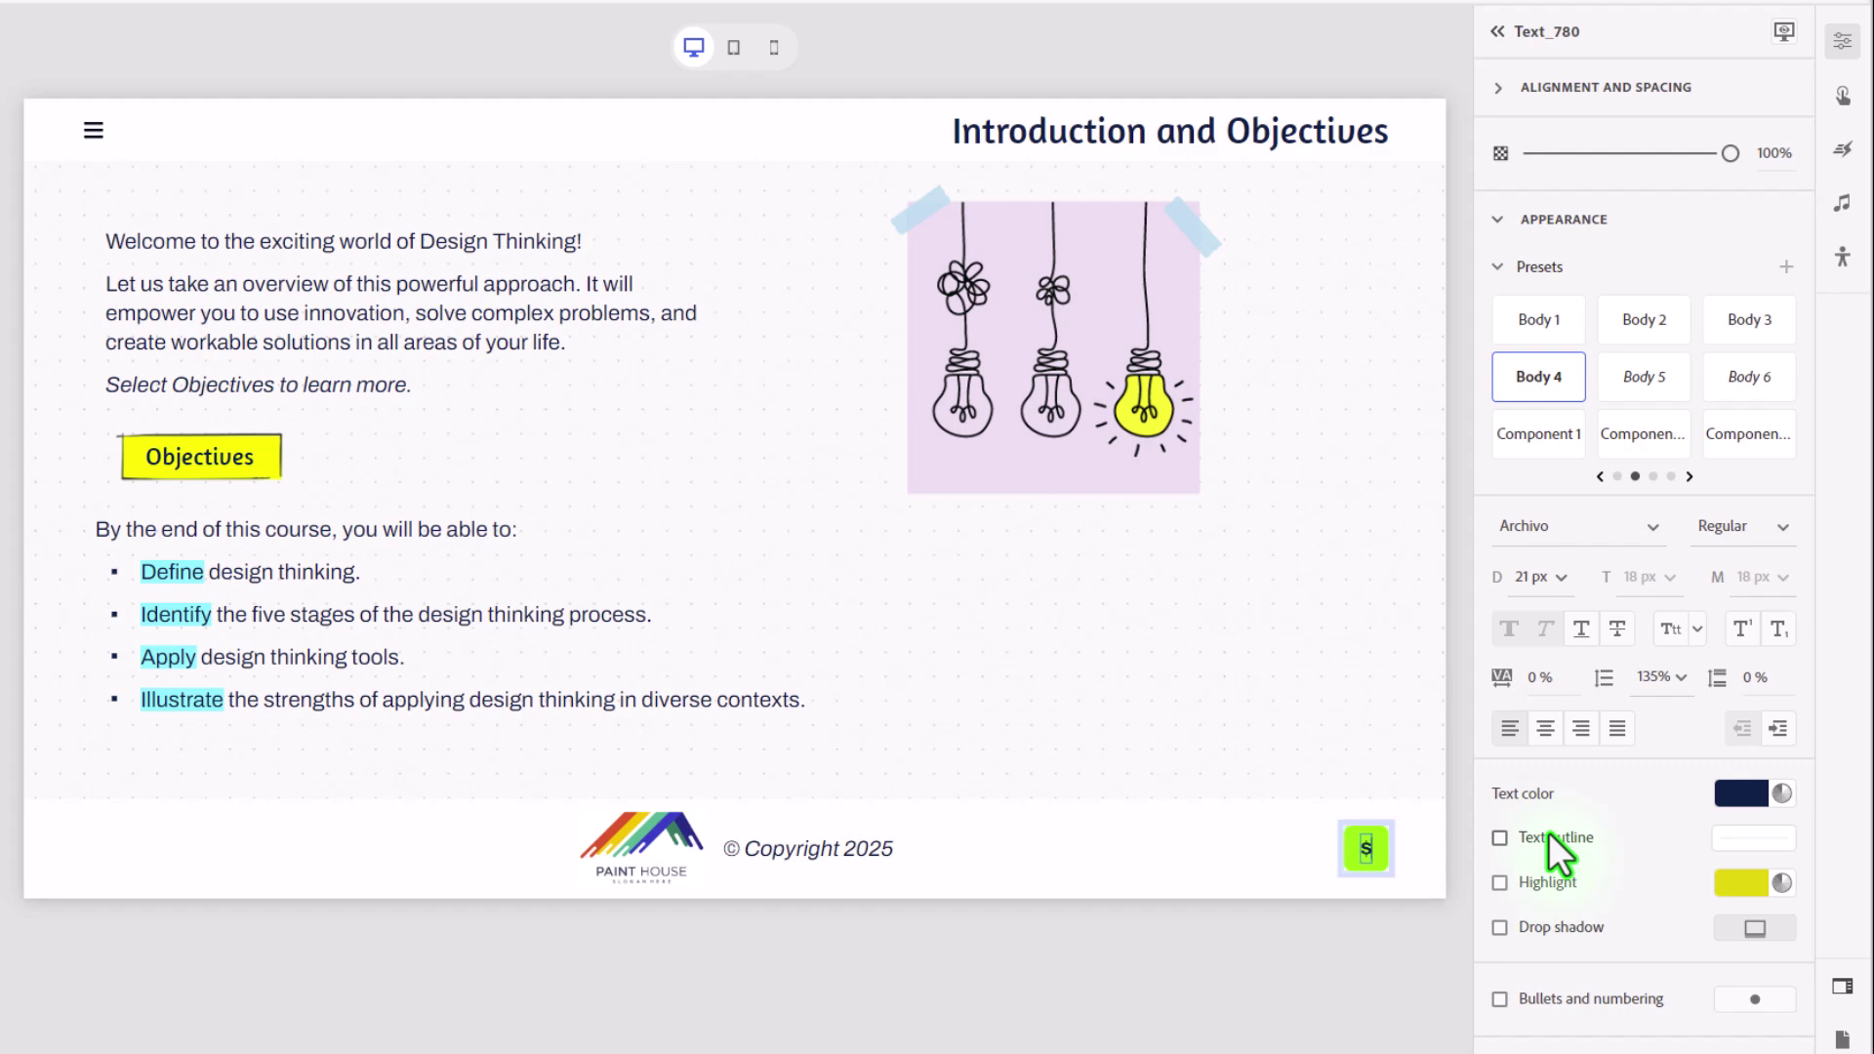
text($$)
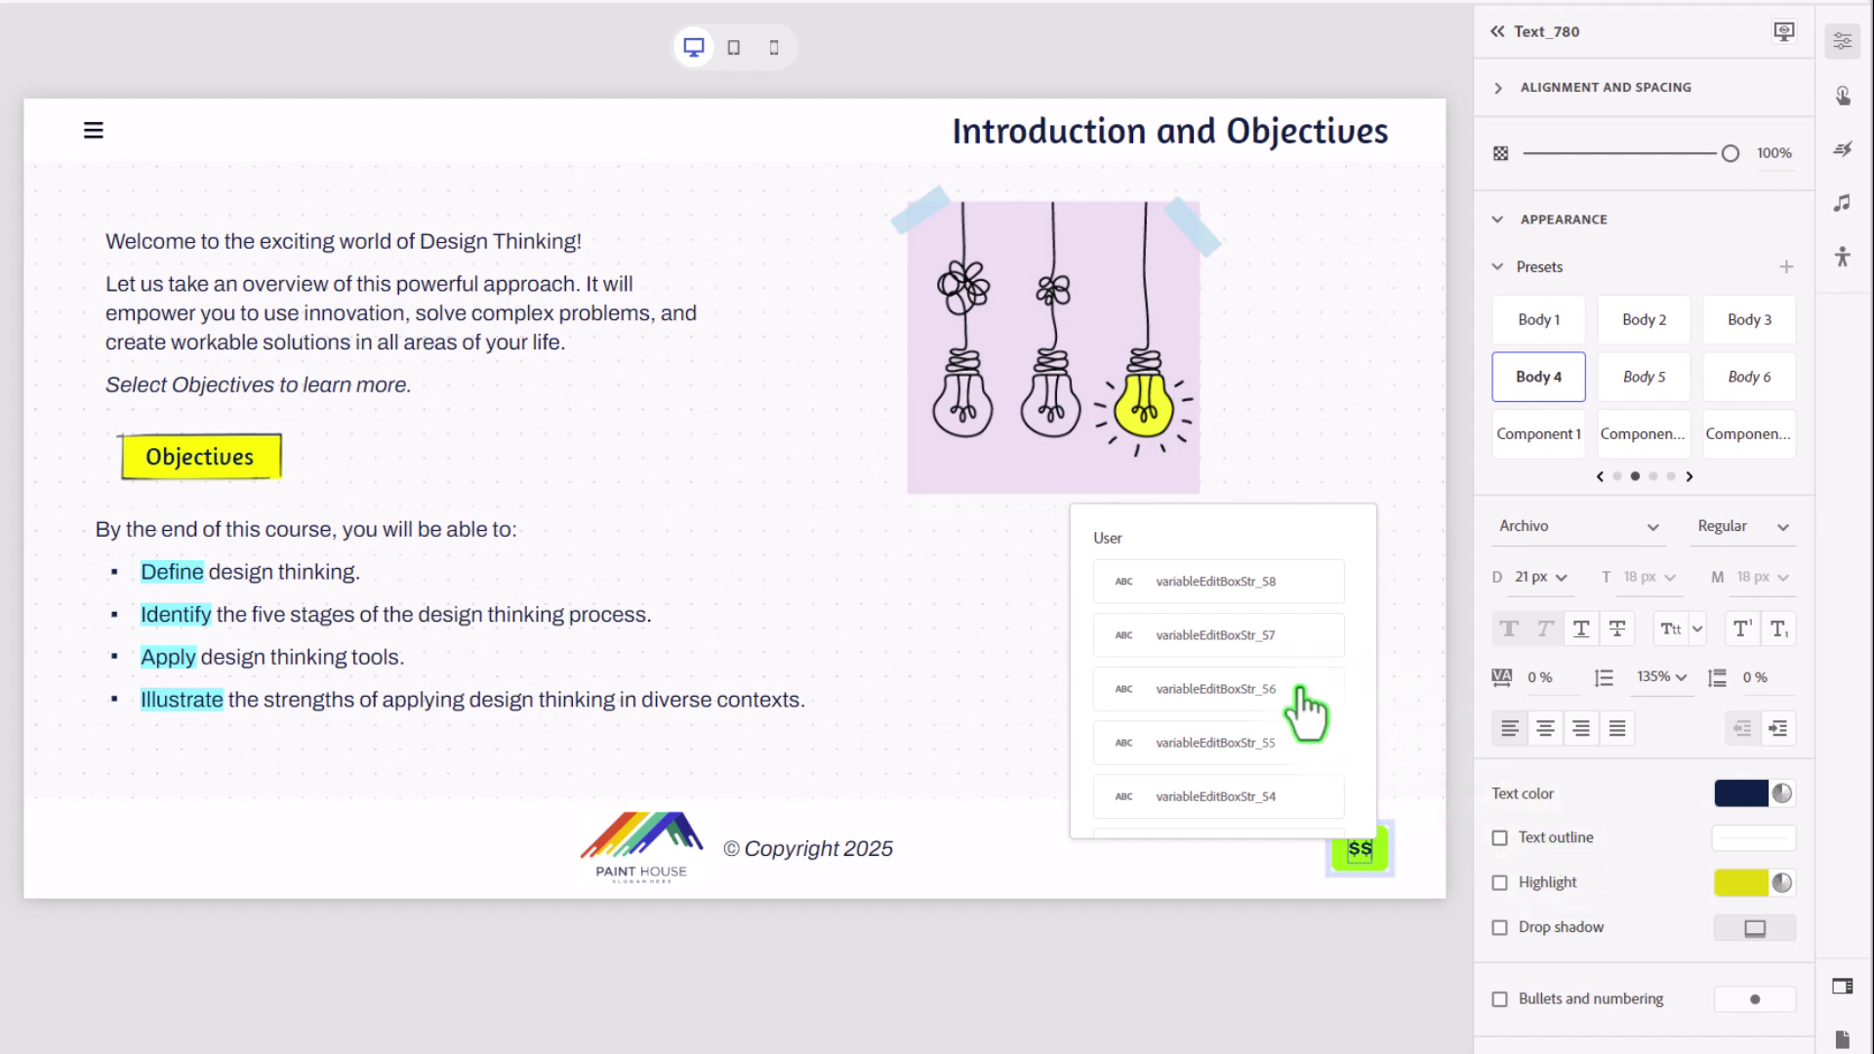
scroll(1306, 713, down, 5)
scroll(1304, 713, down, 3)
scroll(1305, 712, down, 3)
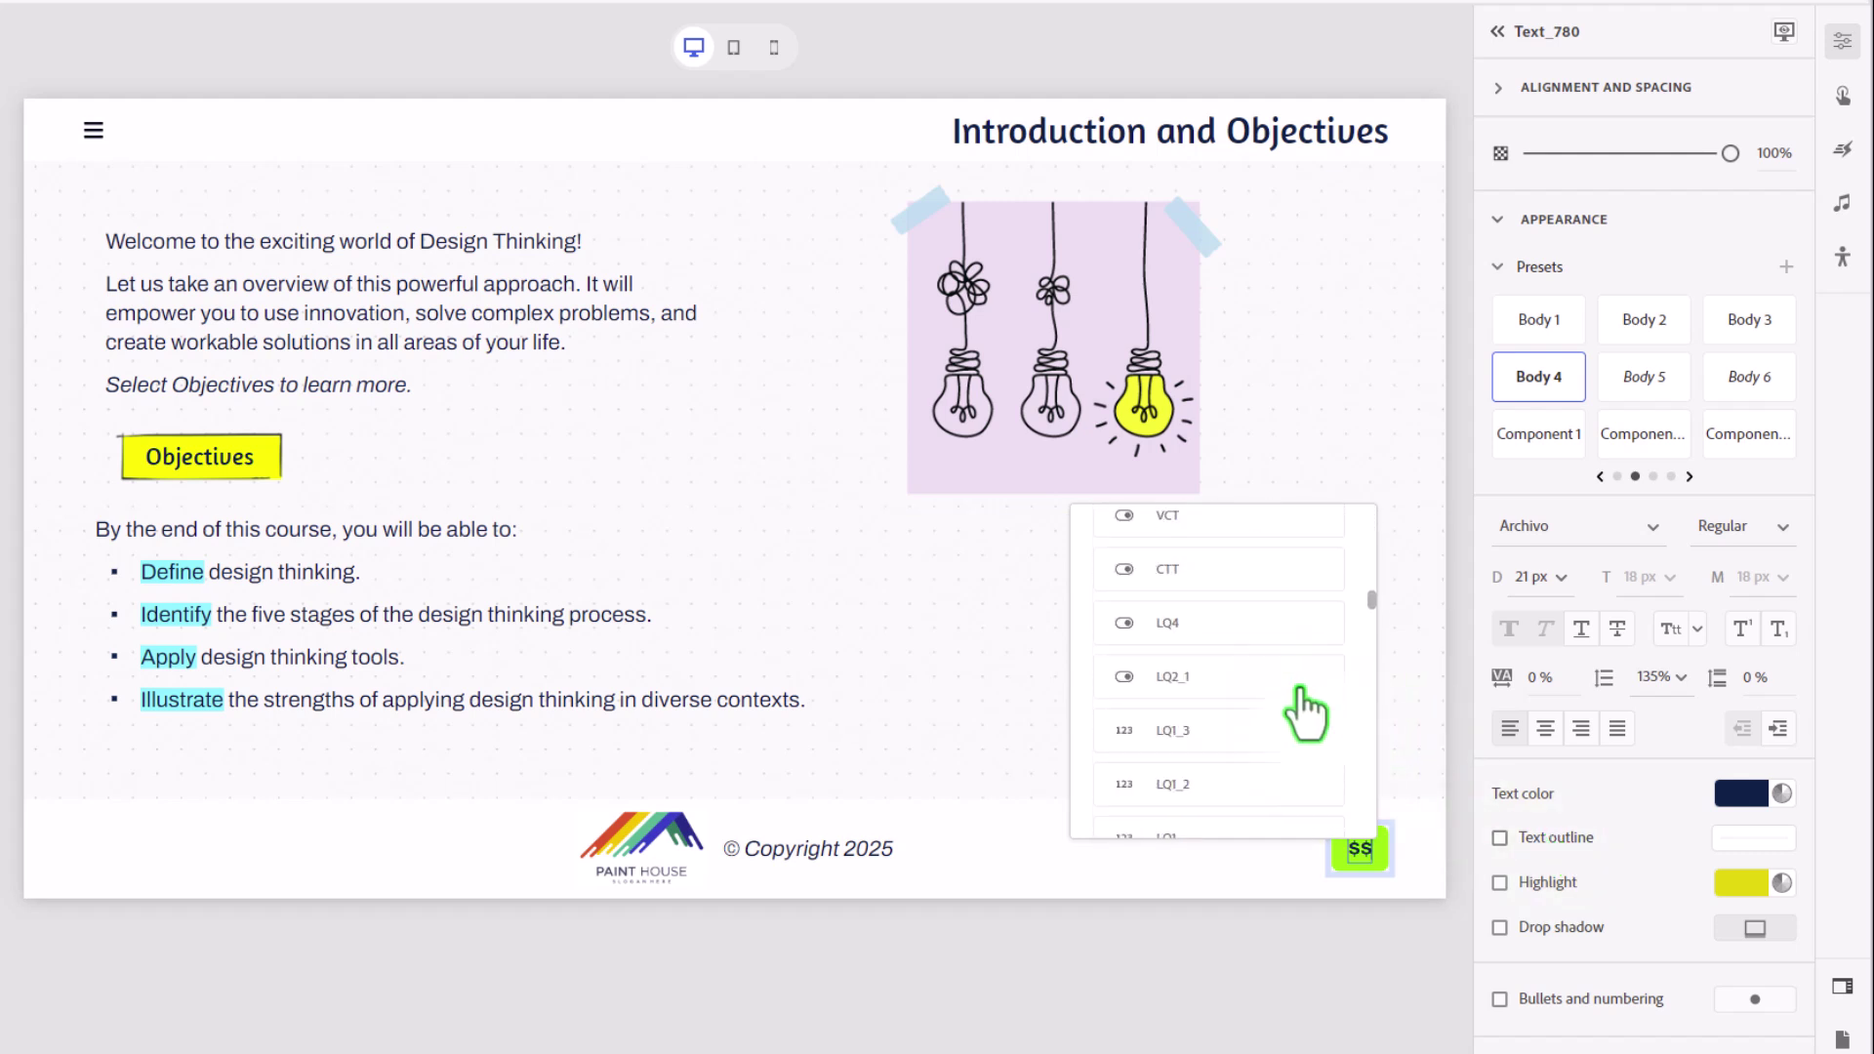
scroll(1304, 713, down, 2)
scroll(1307, 712, down, 3)
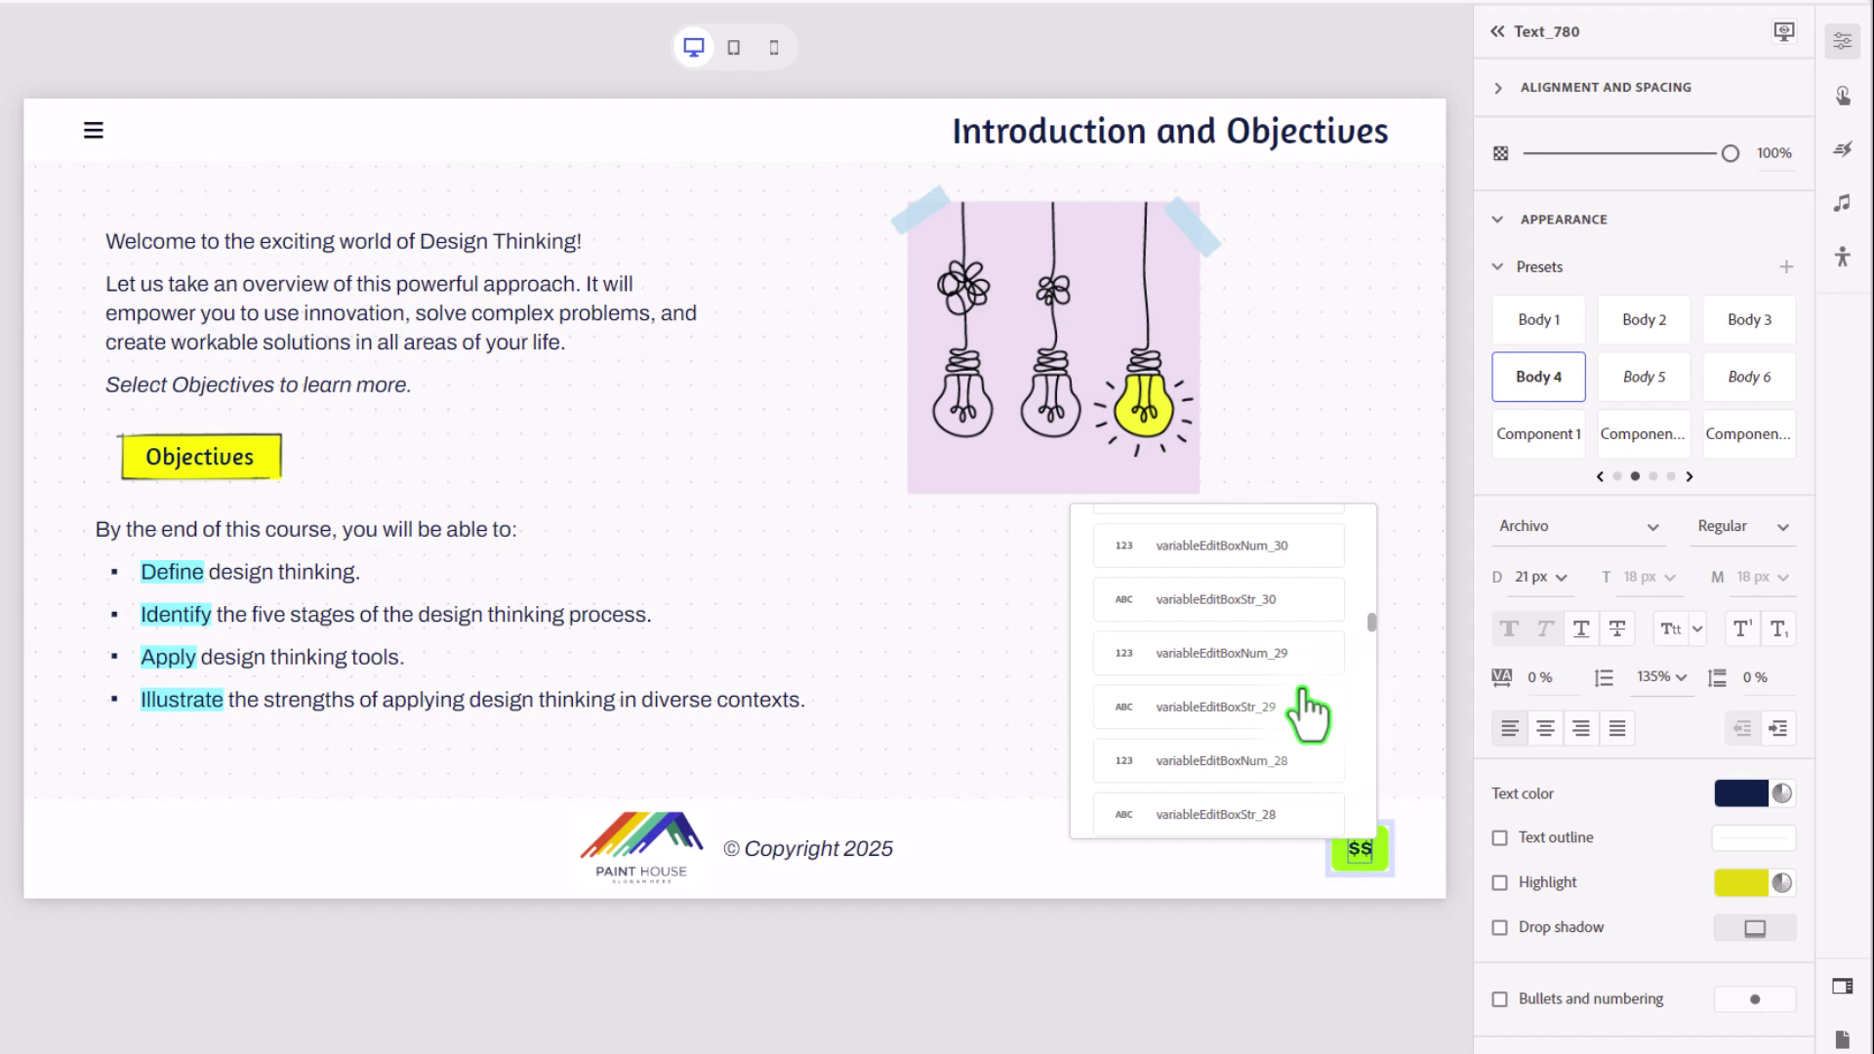
scroll(1308, 714, down, 3)
scroll(1307, 713, down, 3)
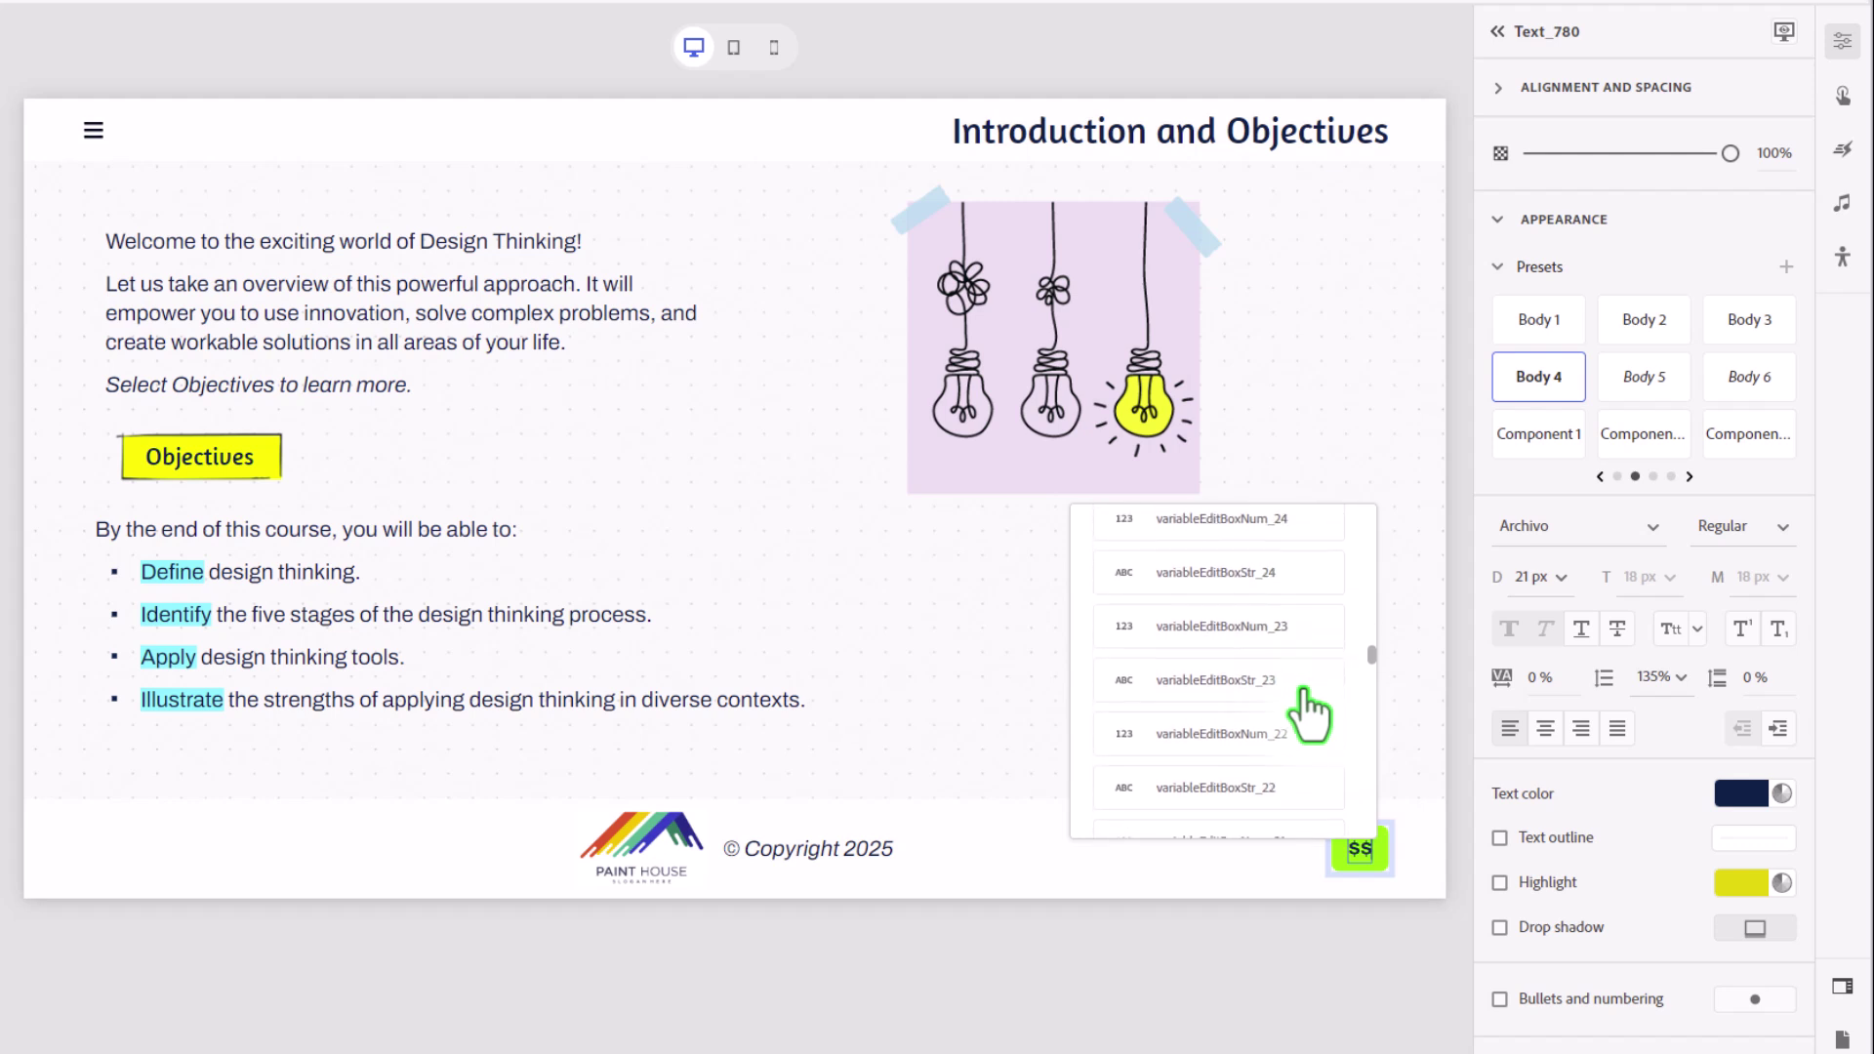
scroll(1307, 713, down, 5)
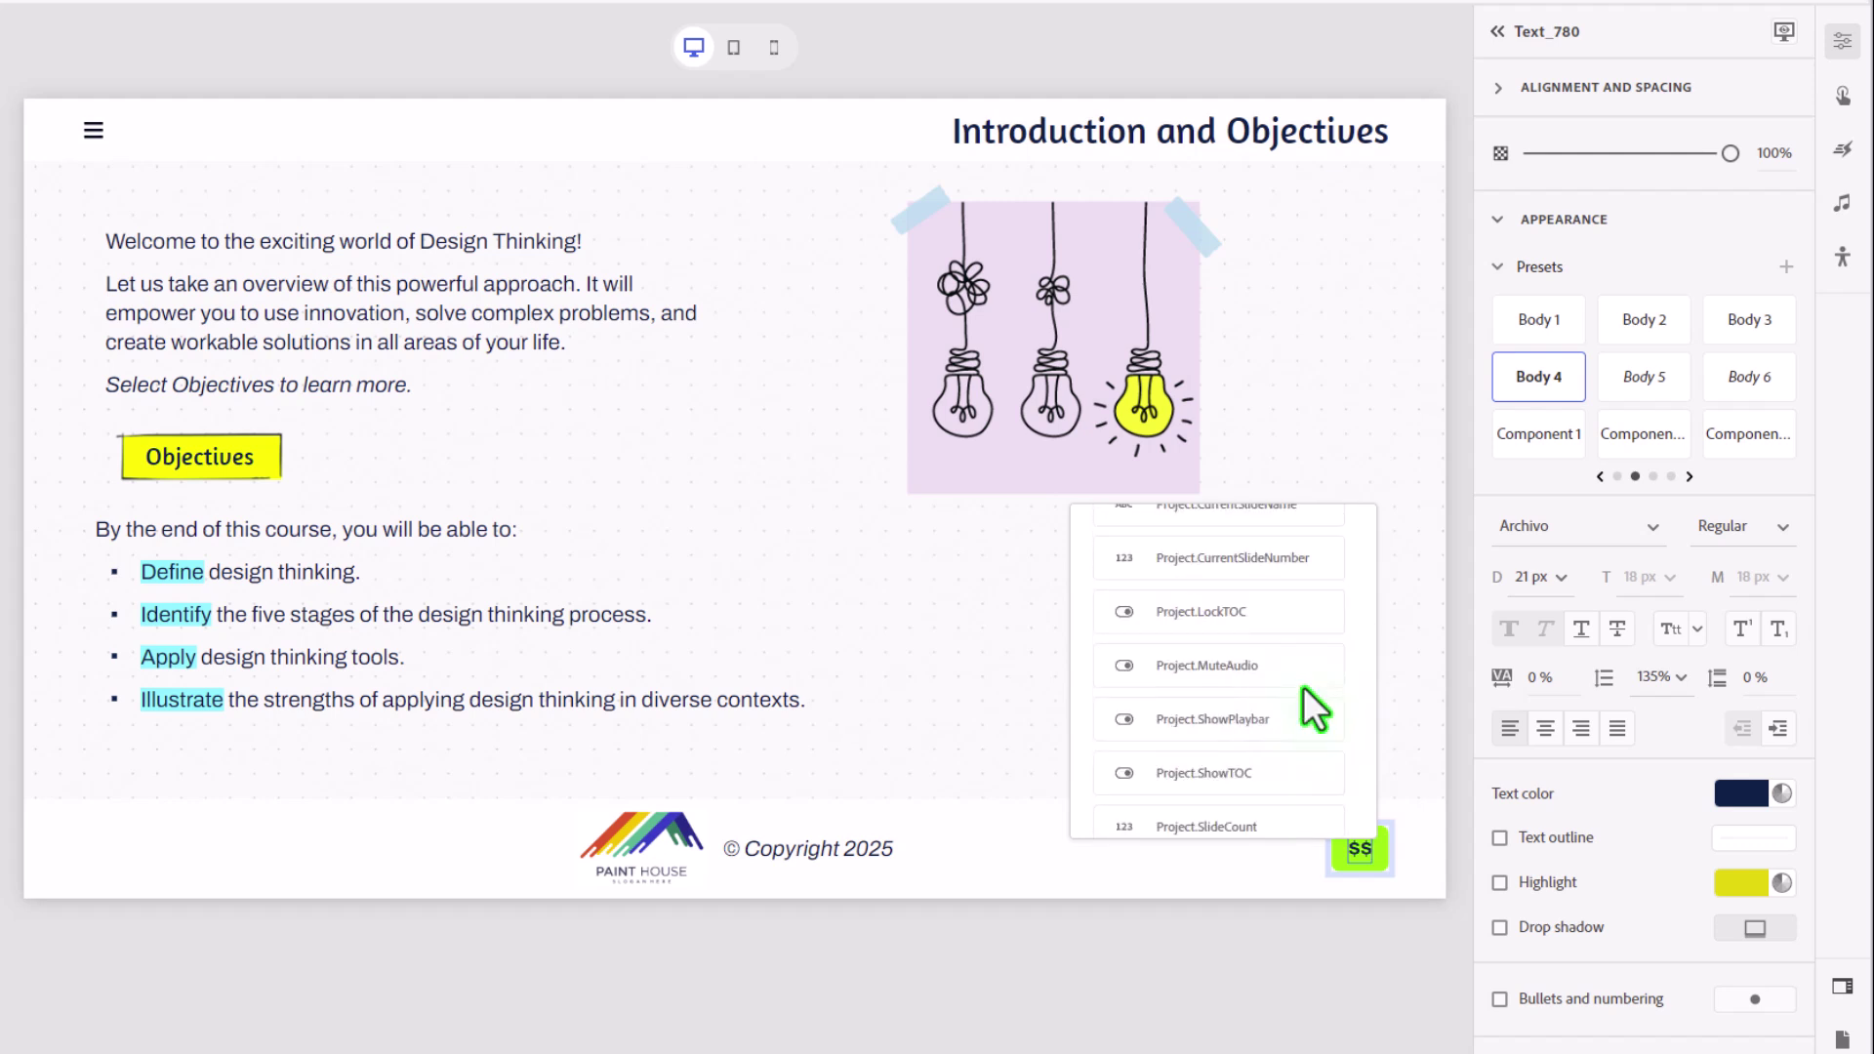
click(1268, 564)
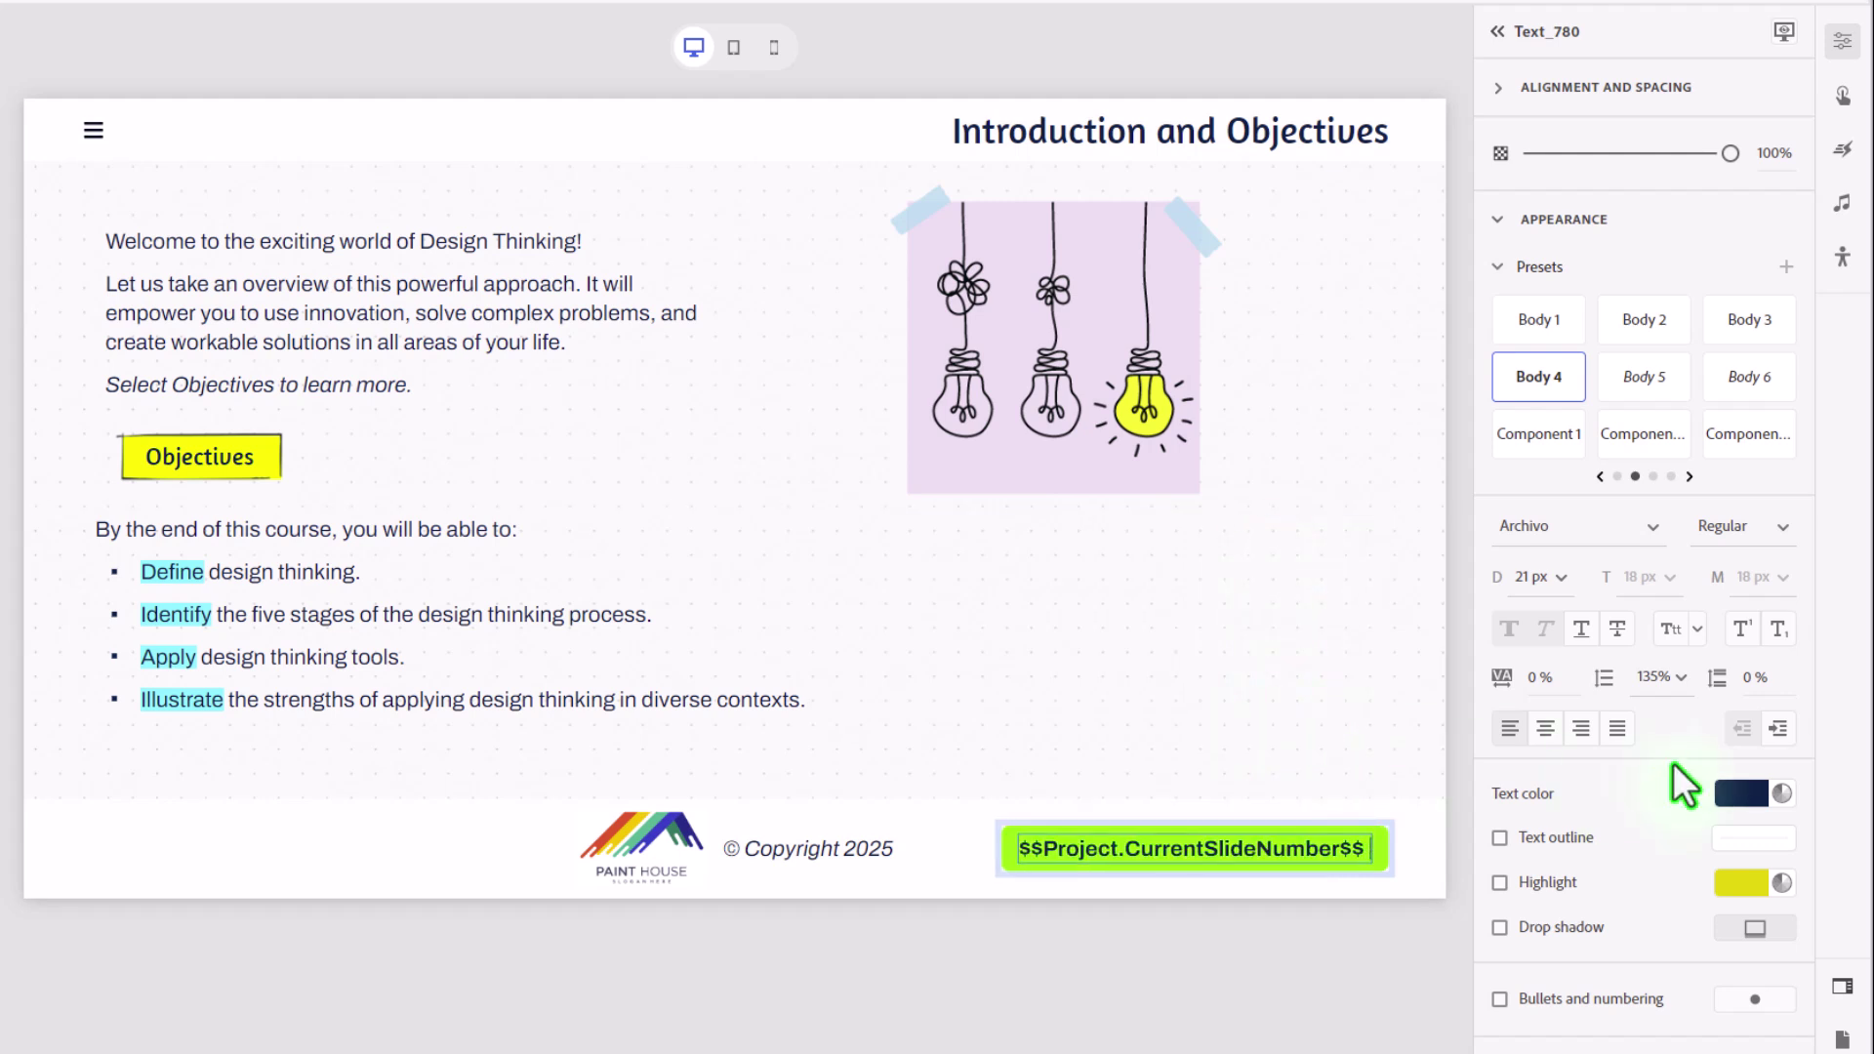
text(/)
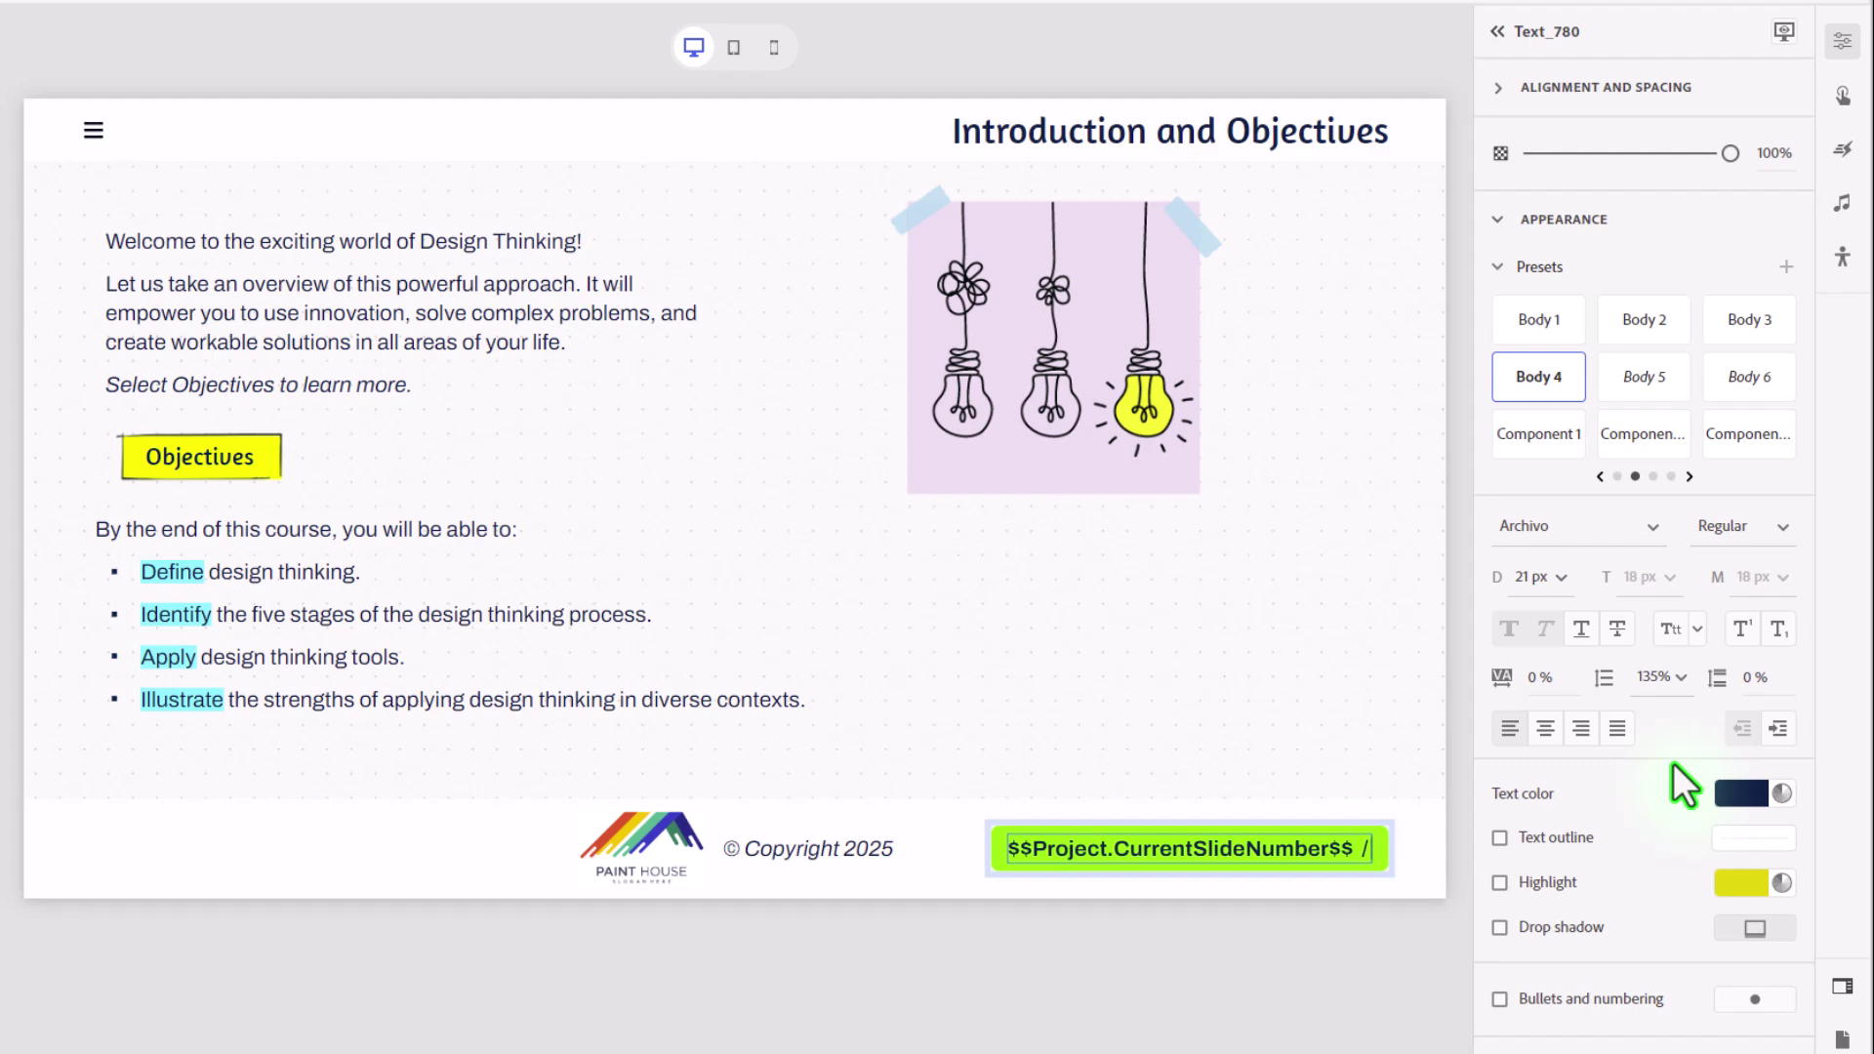
text( $$)
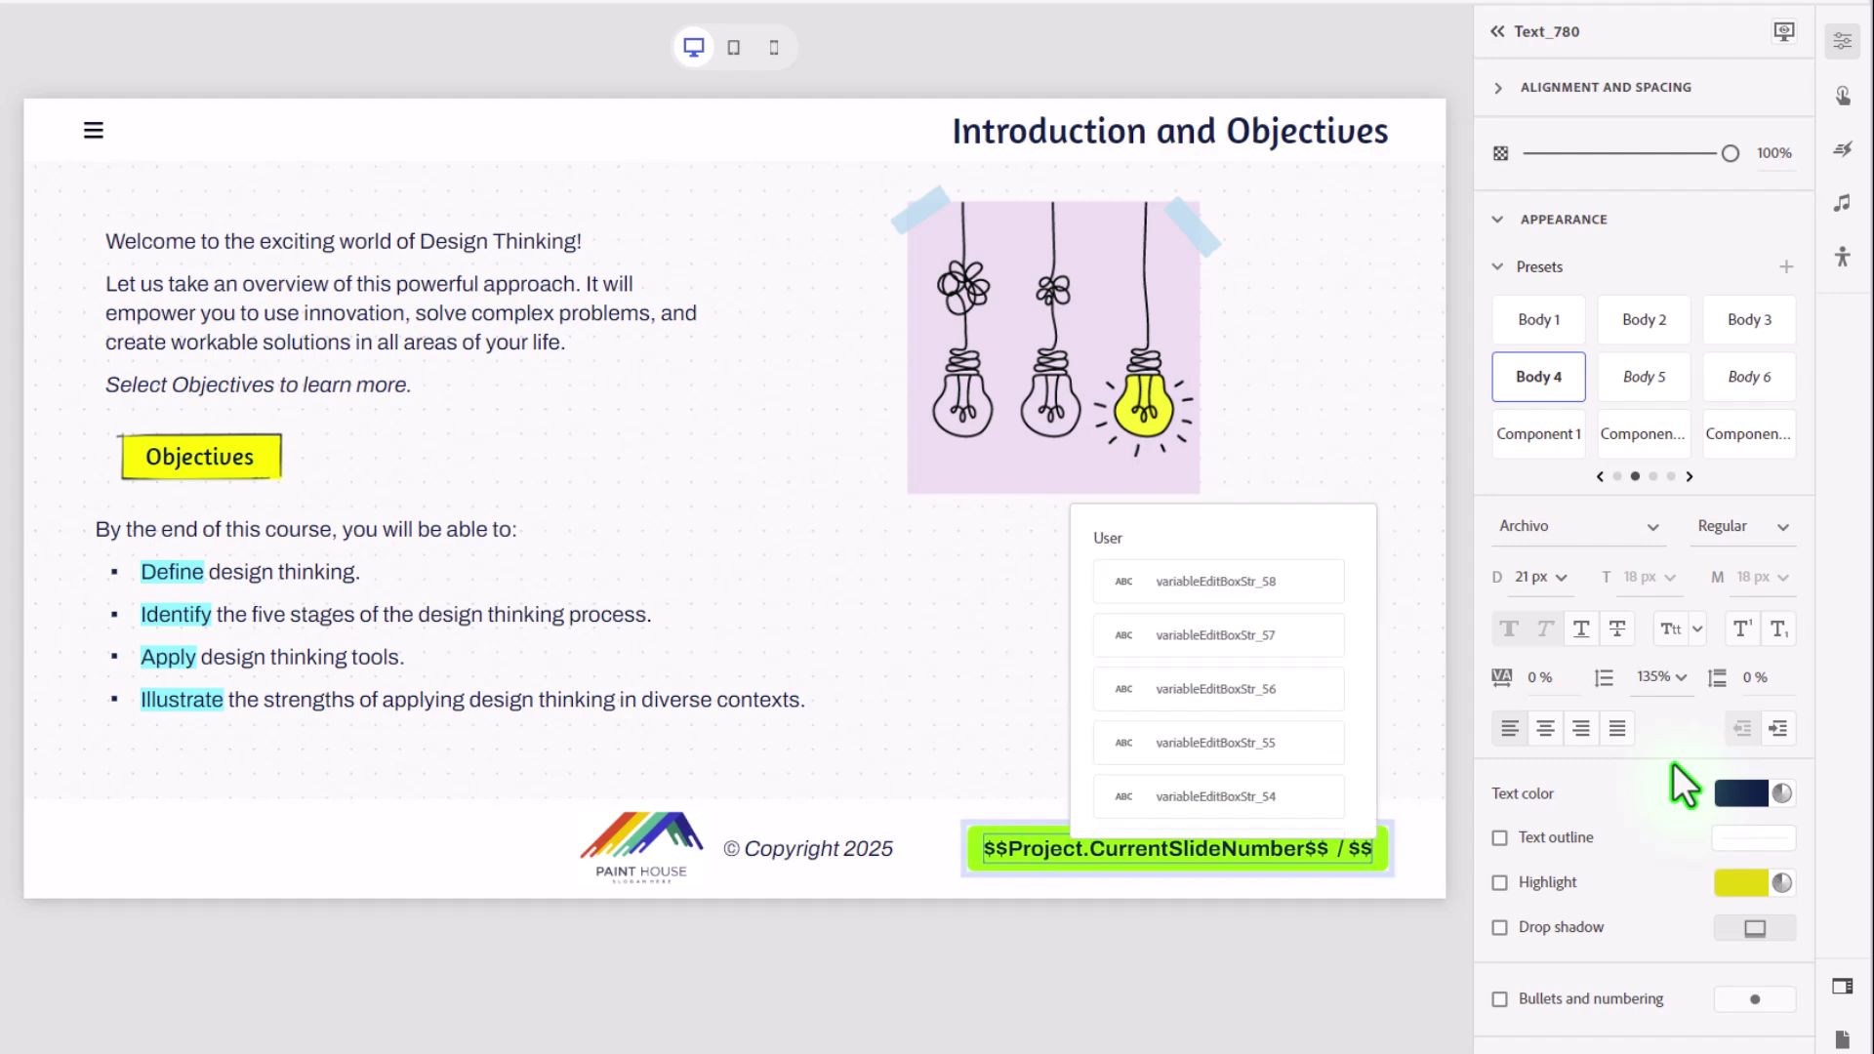
scroll(1325, 662, down, 10)
scroll(1296, 688, down, 2)
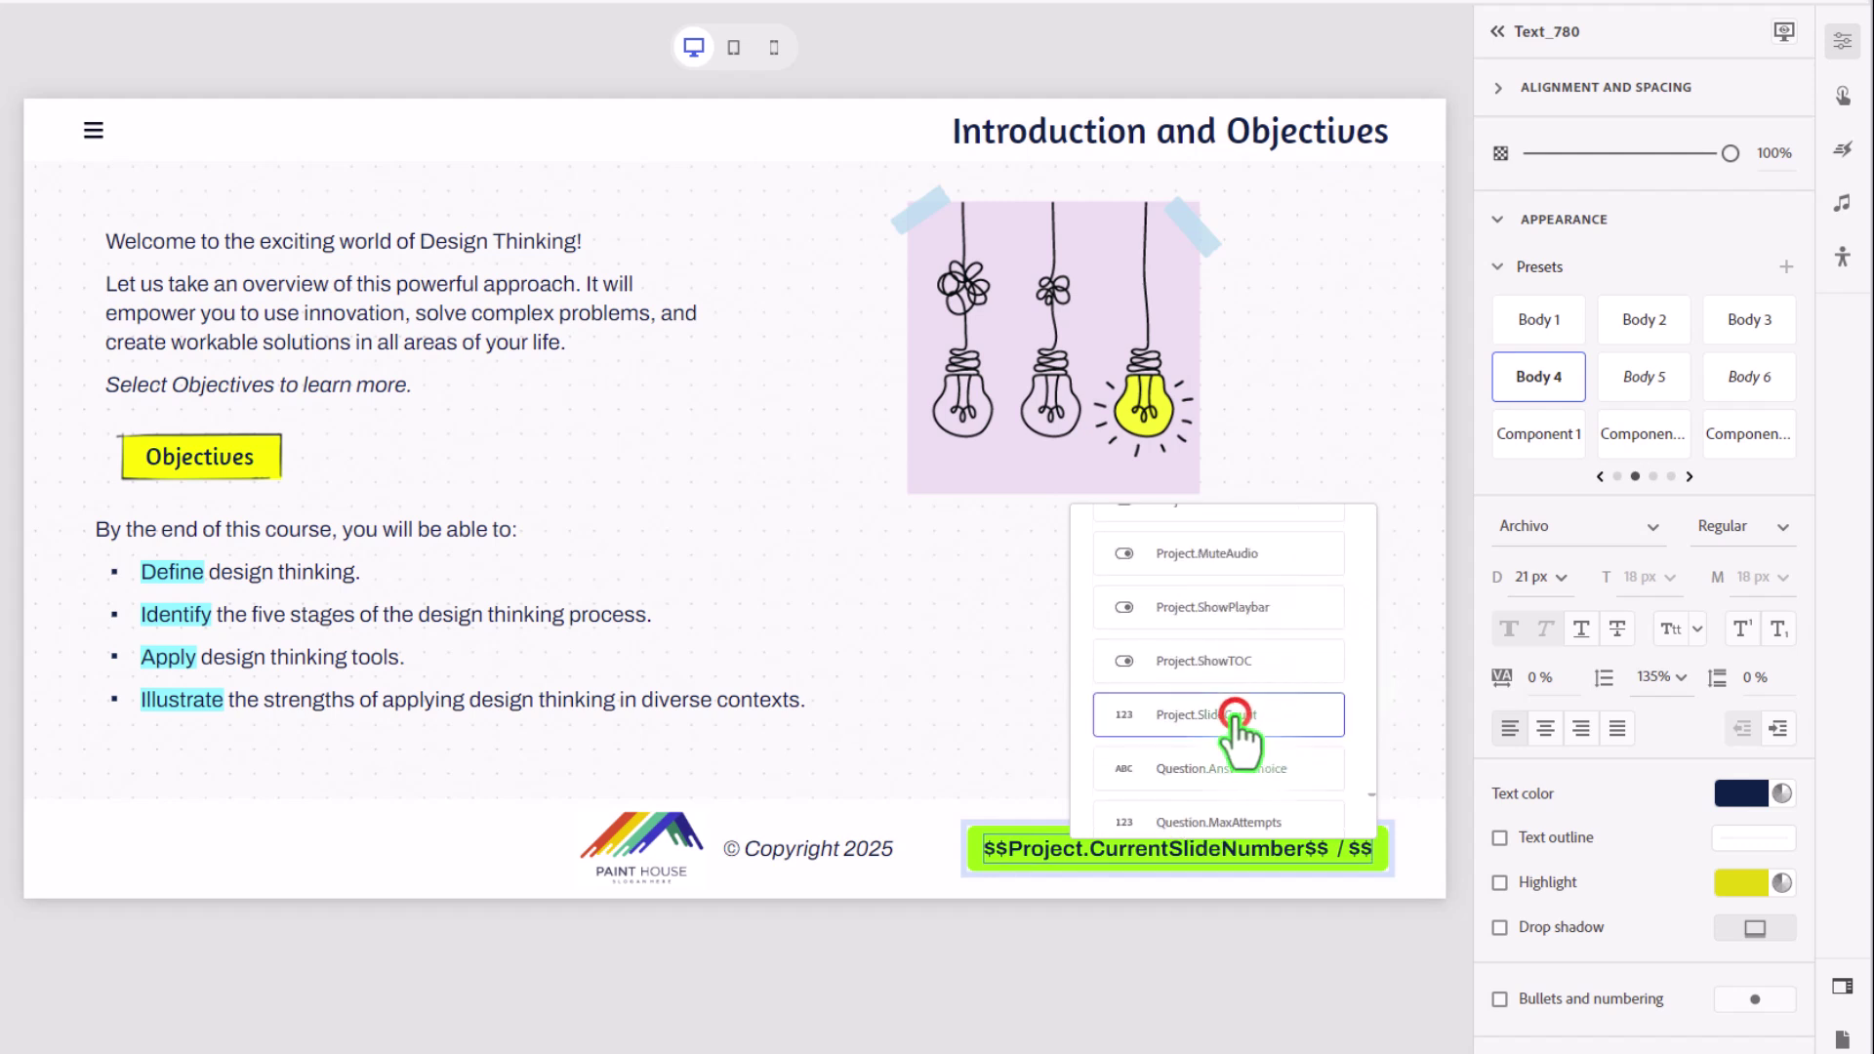
click(1241, 724)
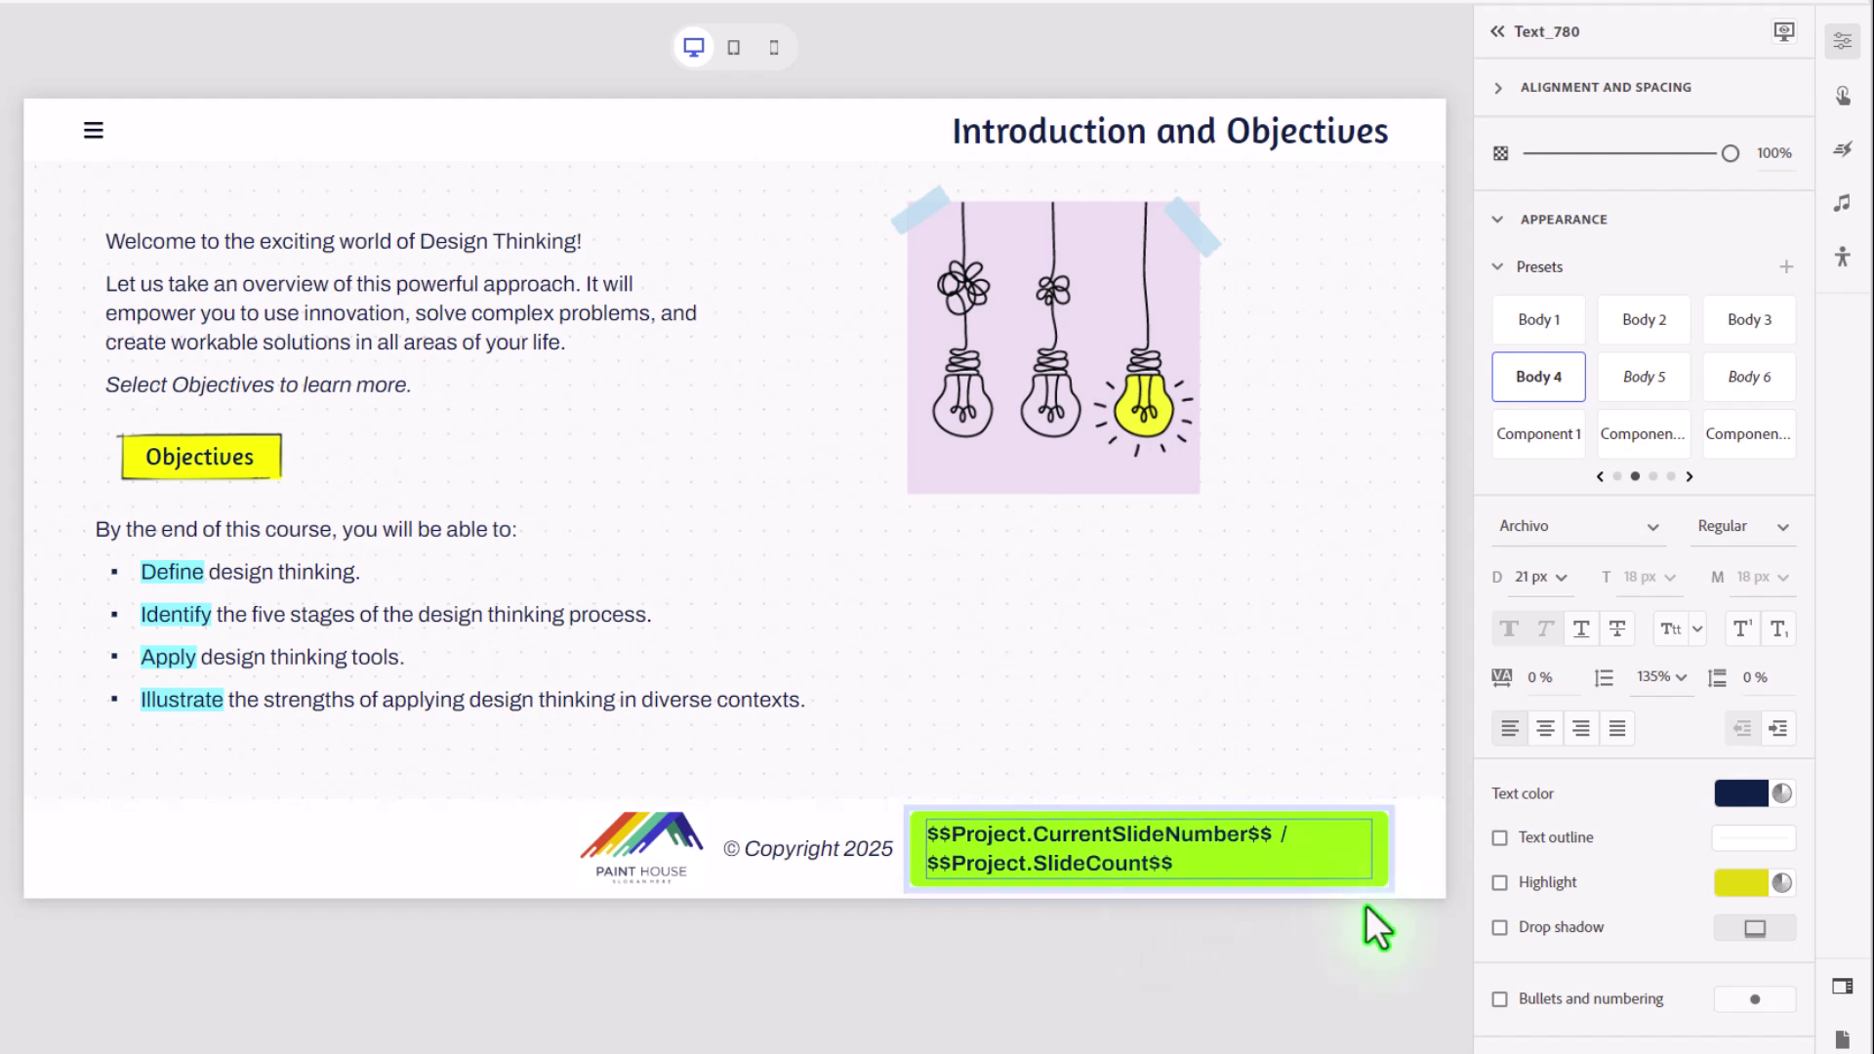
- Turn off Solid Fill on Slide_Number_Card_2, then return to the first slide
click(1406, 856)
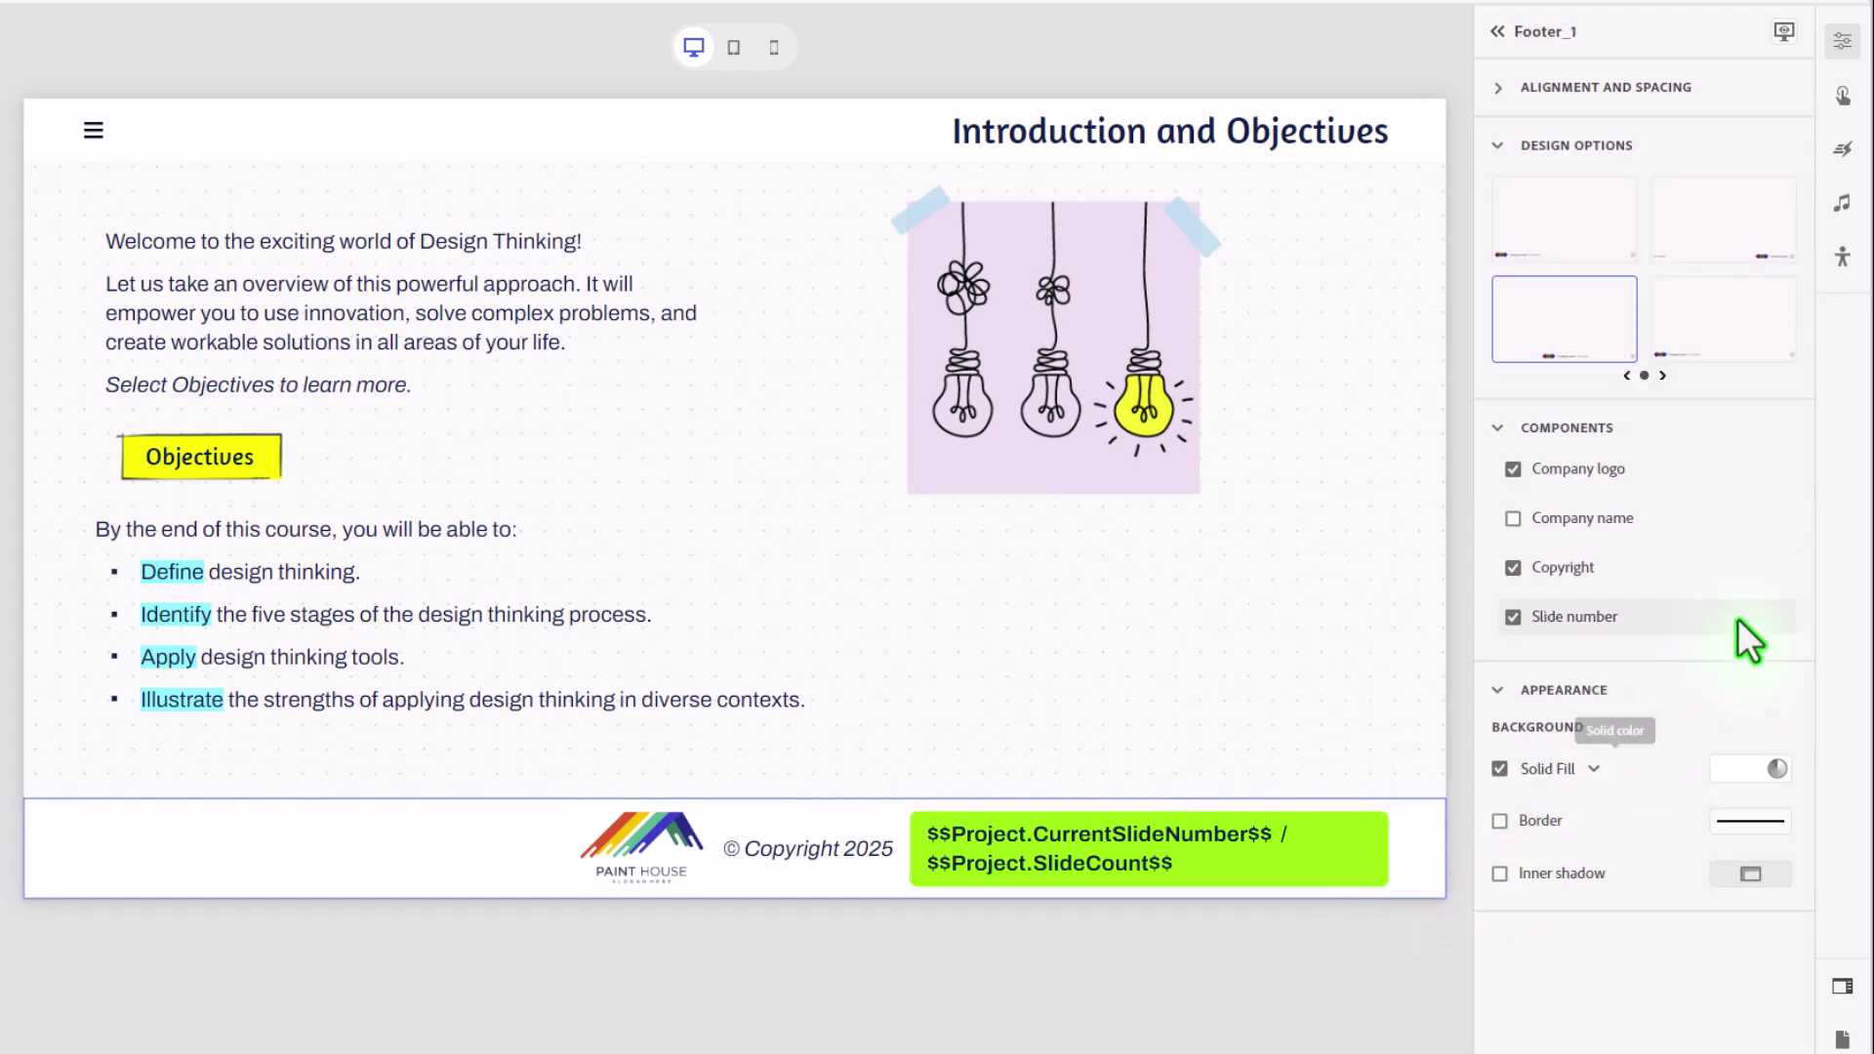
click(1358, 880)
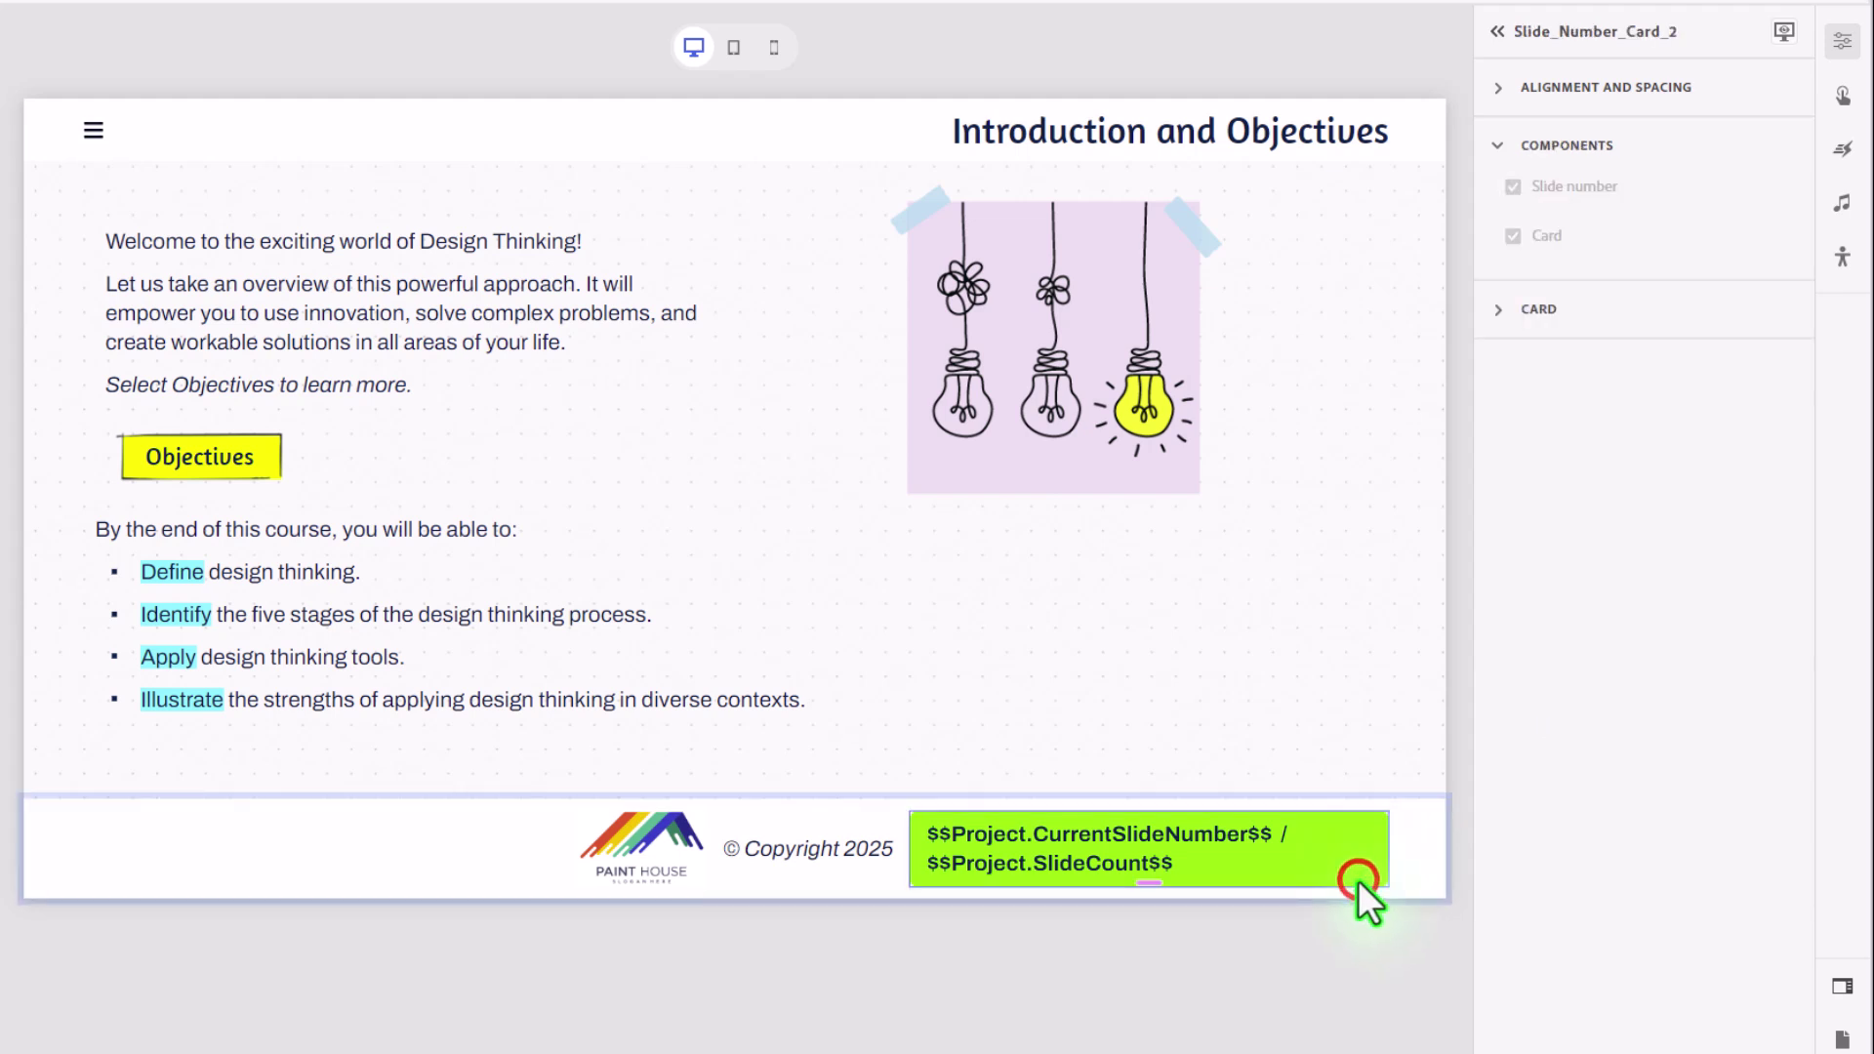
click(1498, 310)
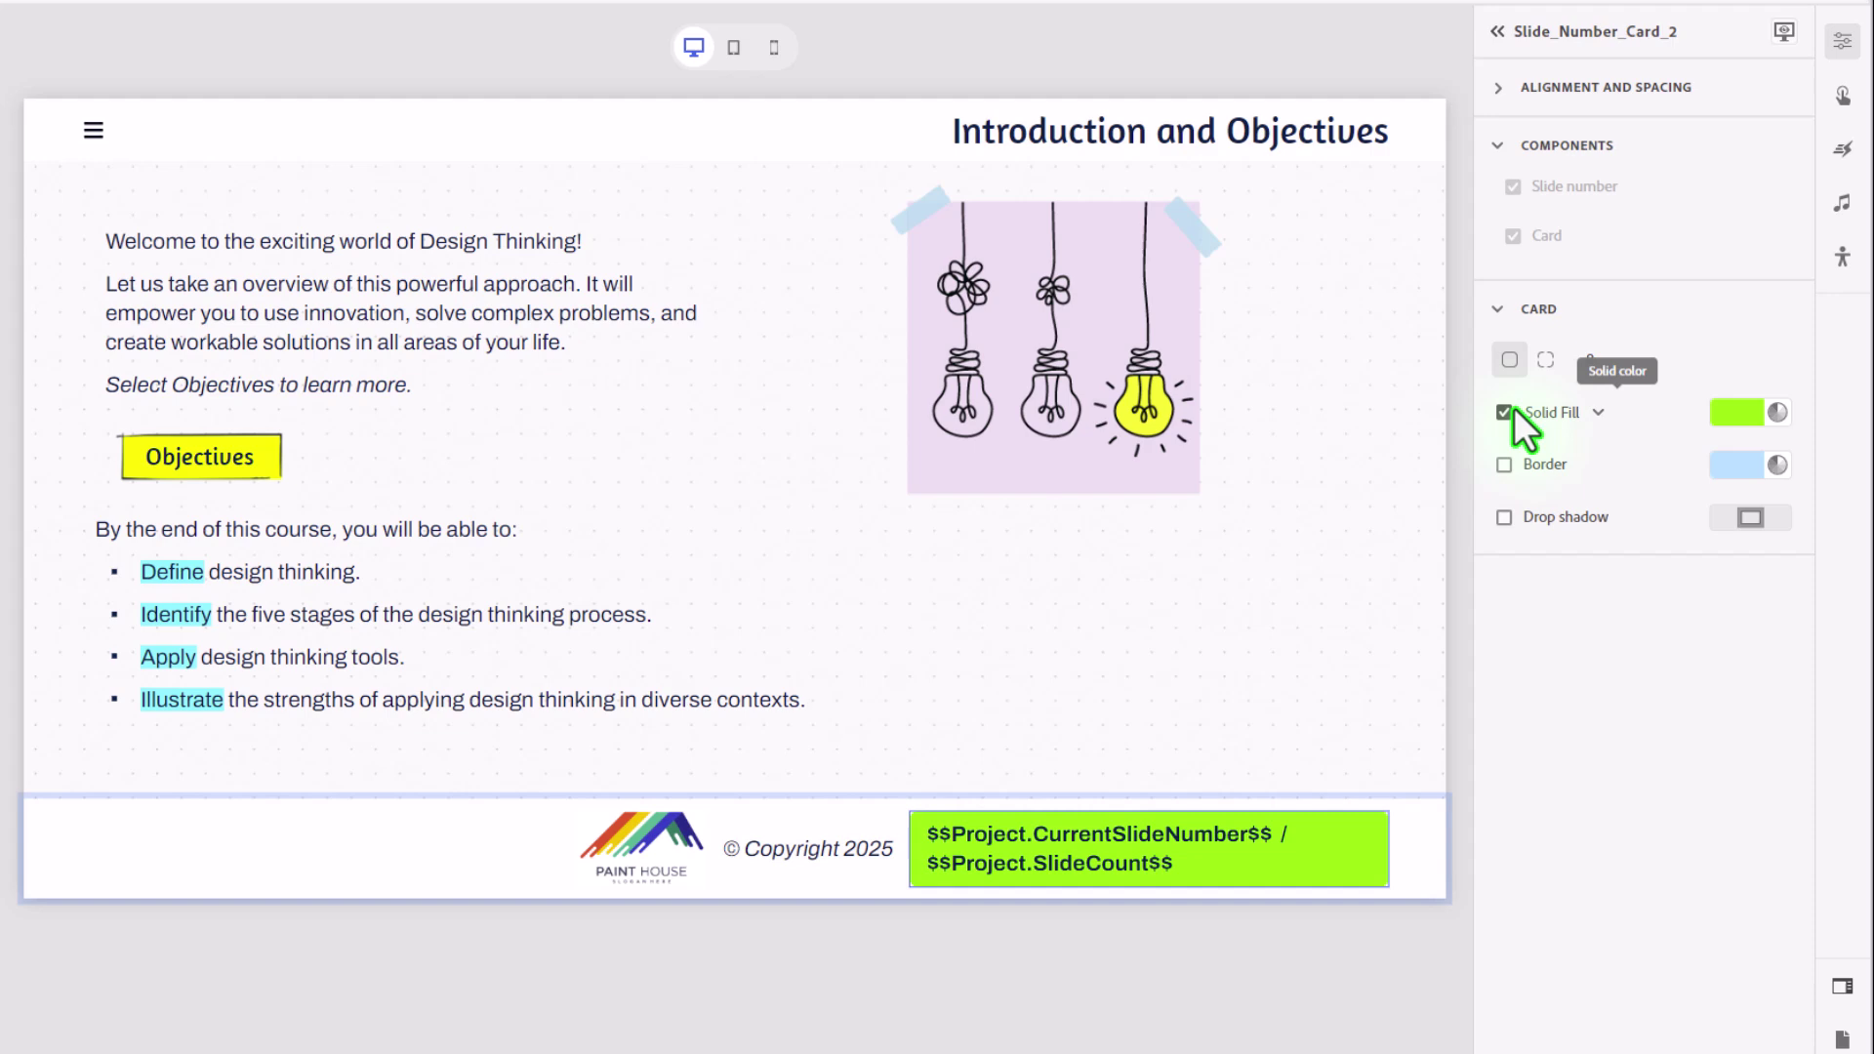
click(1503, 414)
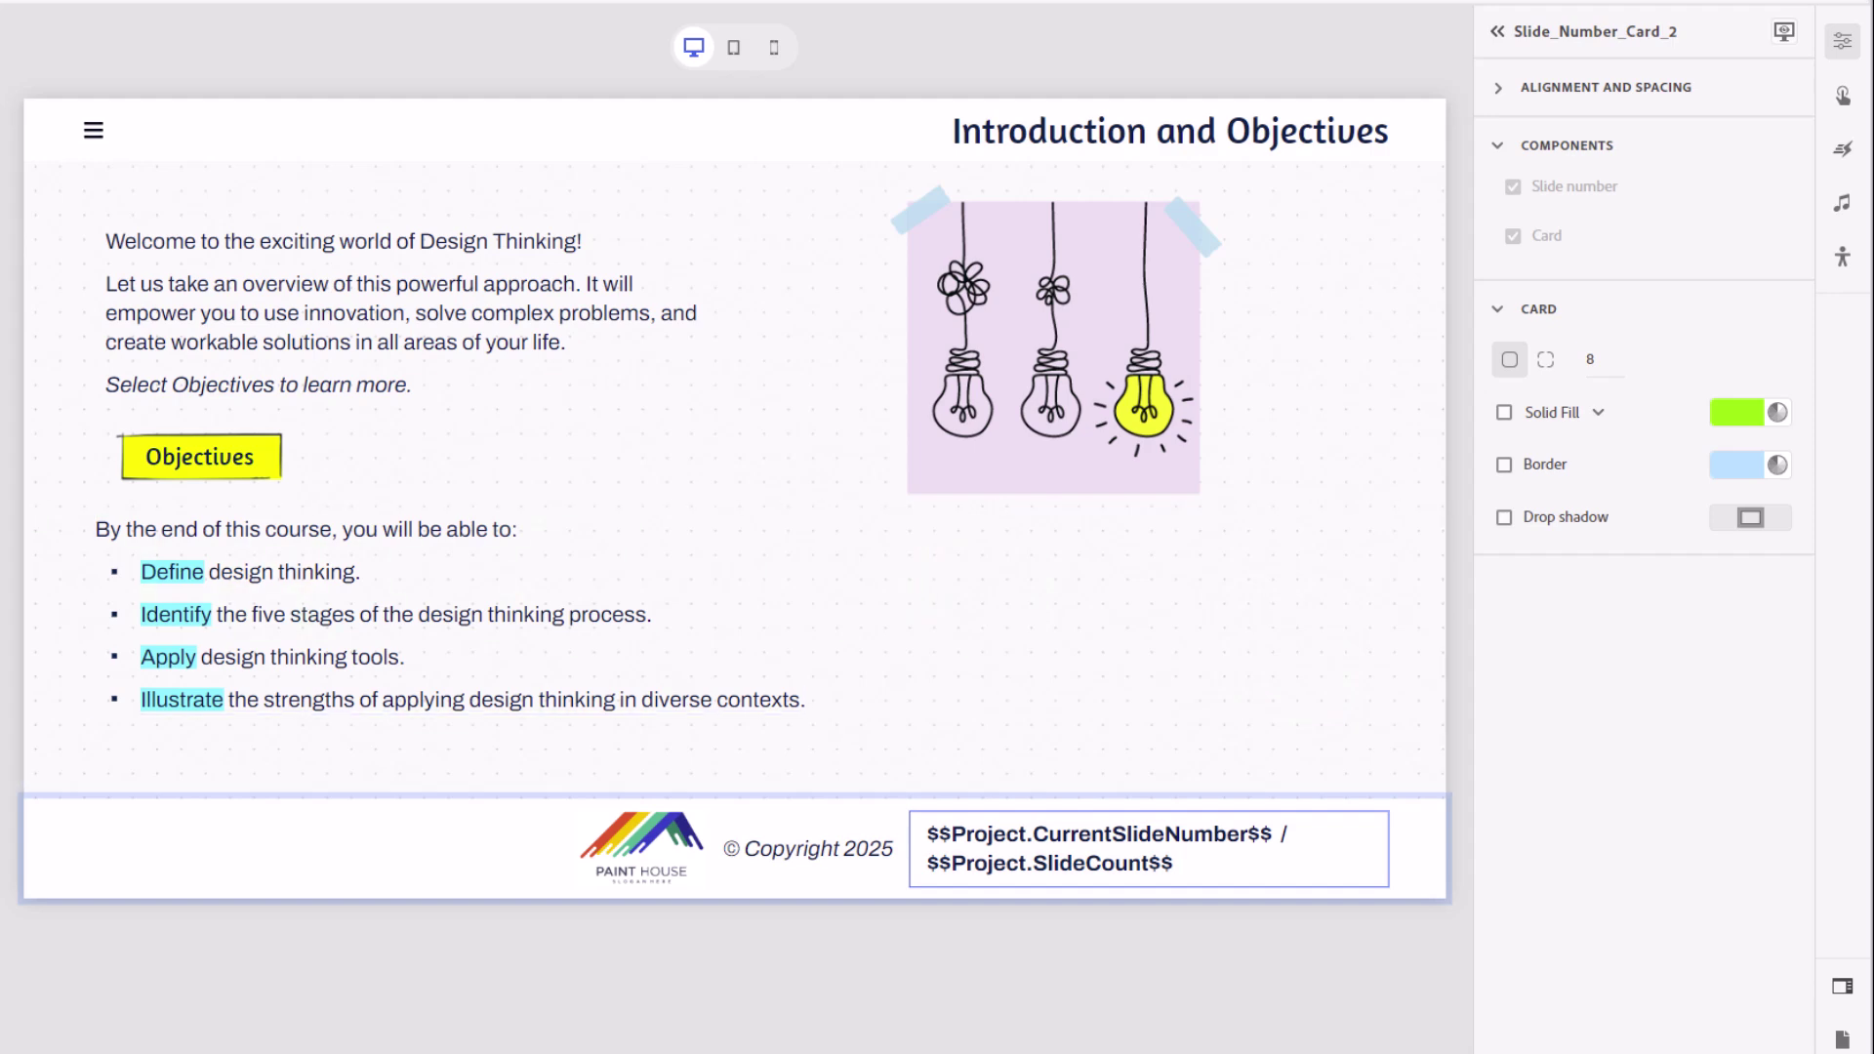
scroll(880, 807, down, 2)
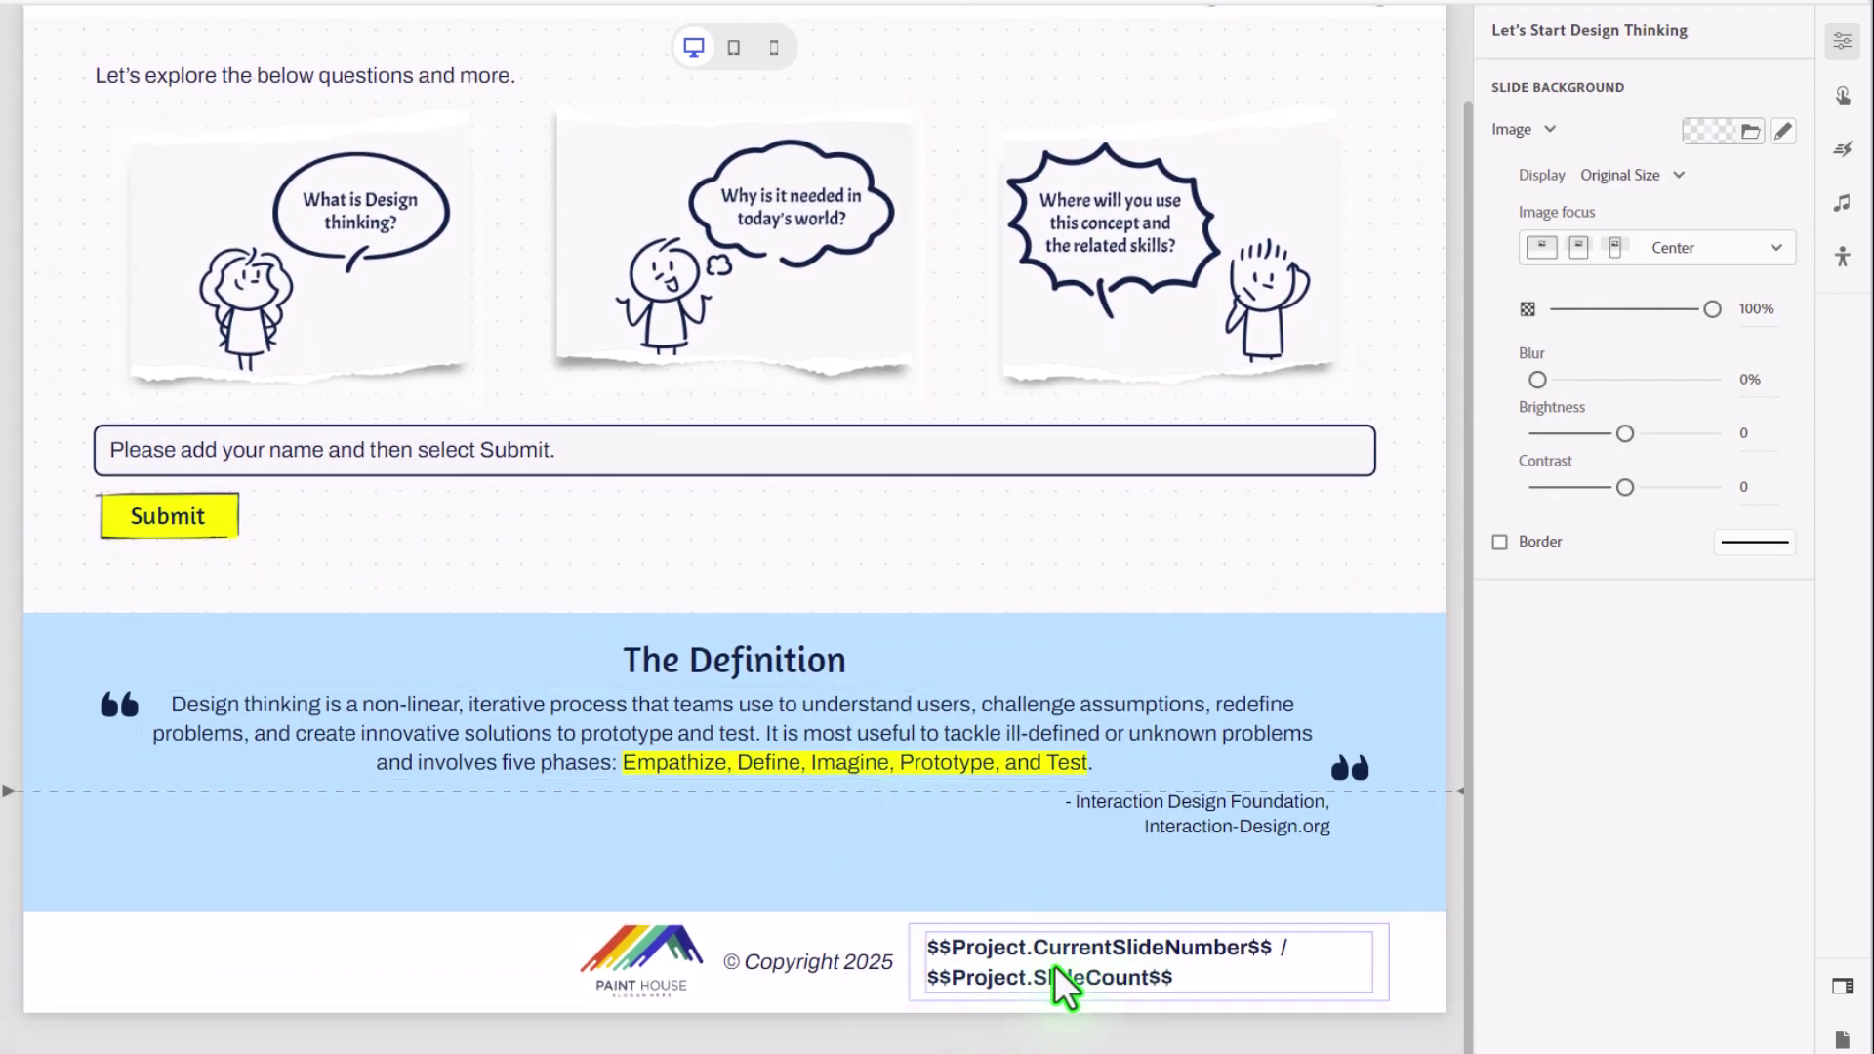
click(5, 340)
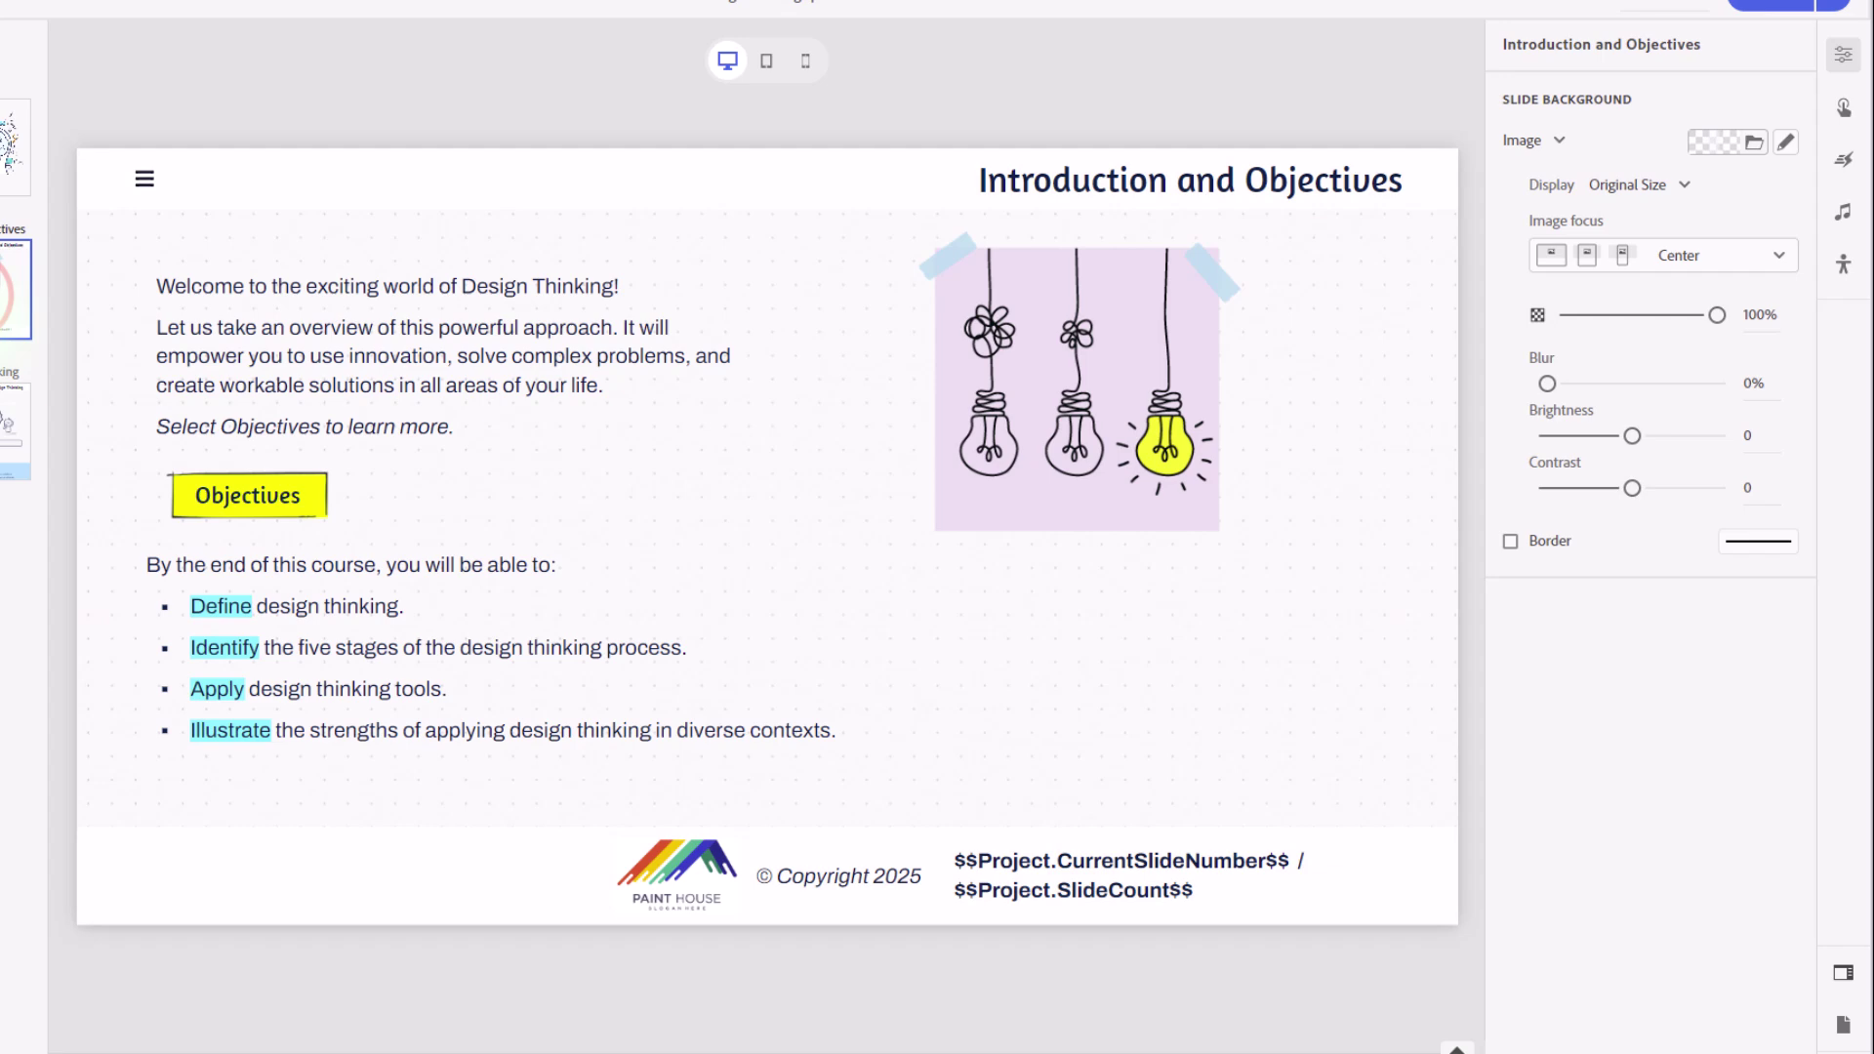
click(88, 205)
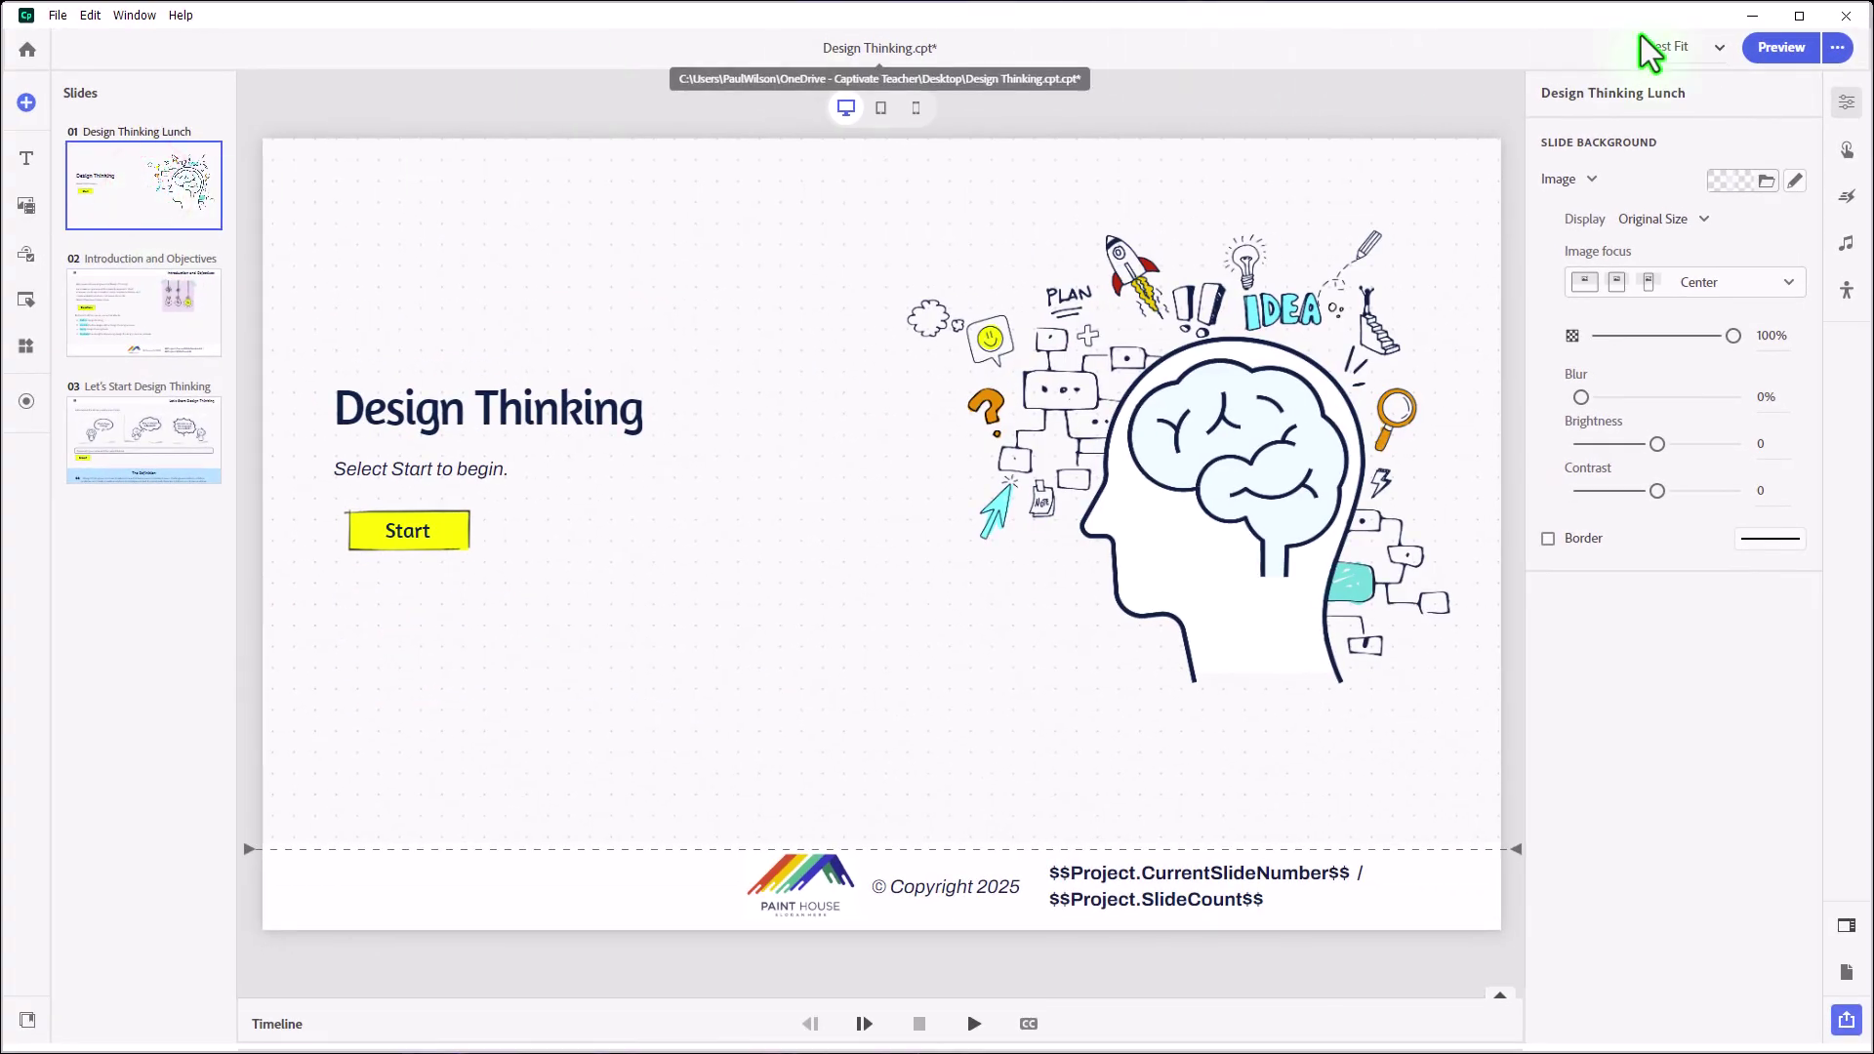
- Preview the course in Chrome, start it, and open and close the table of contents
click(1787, 51)
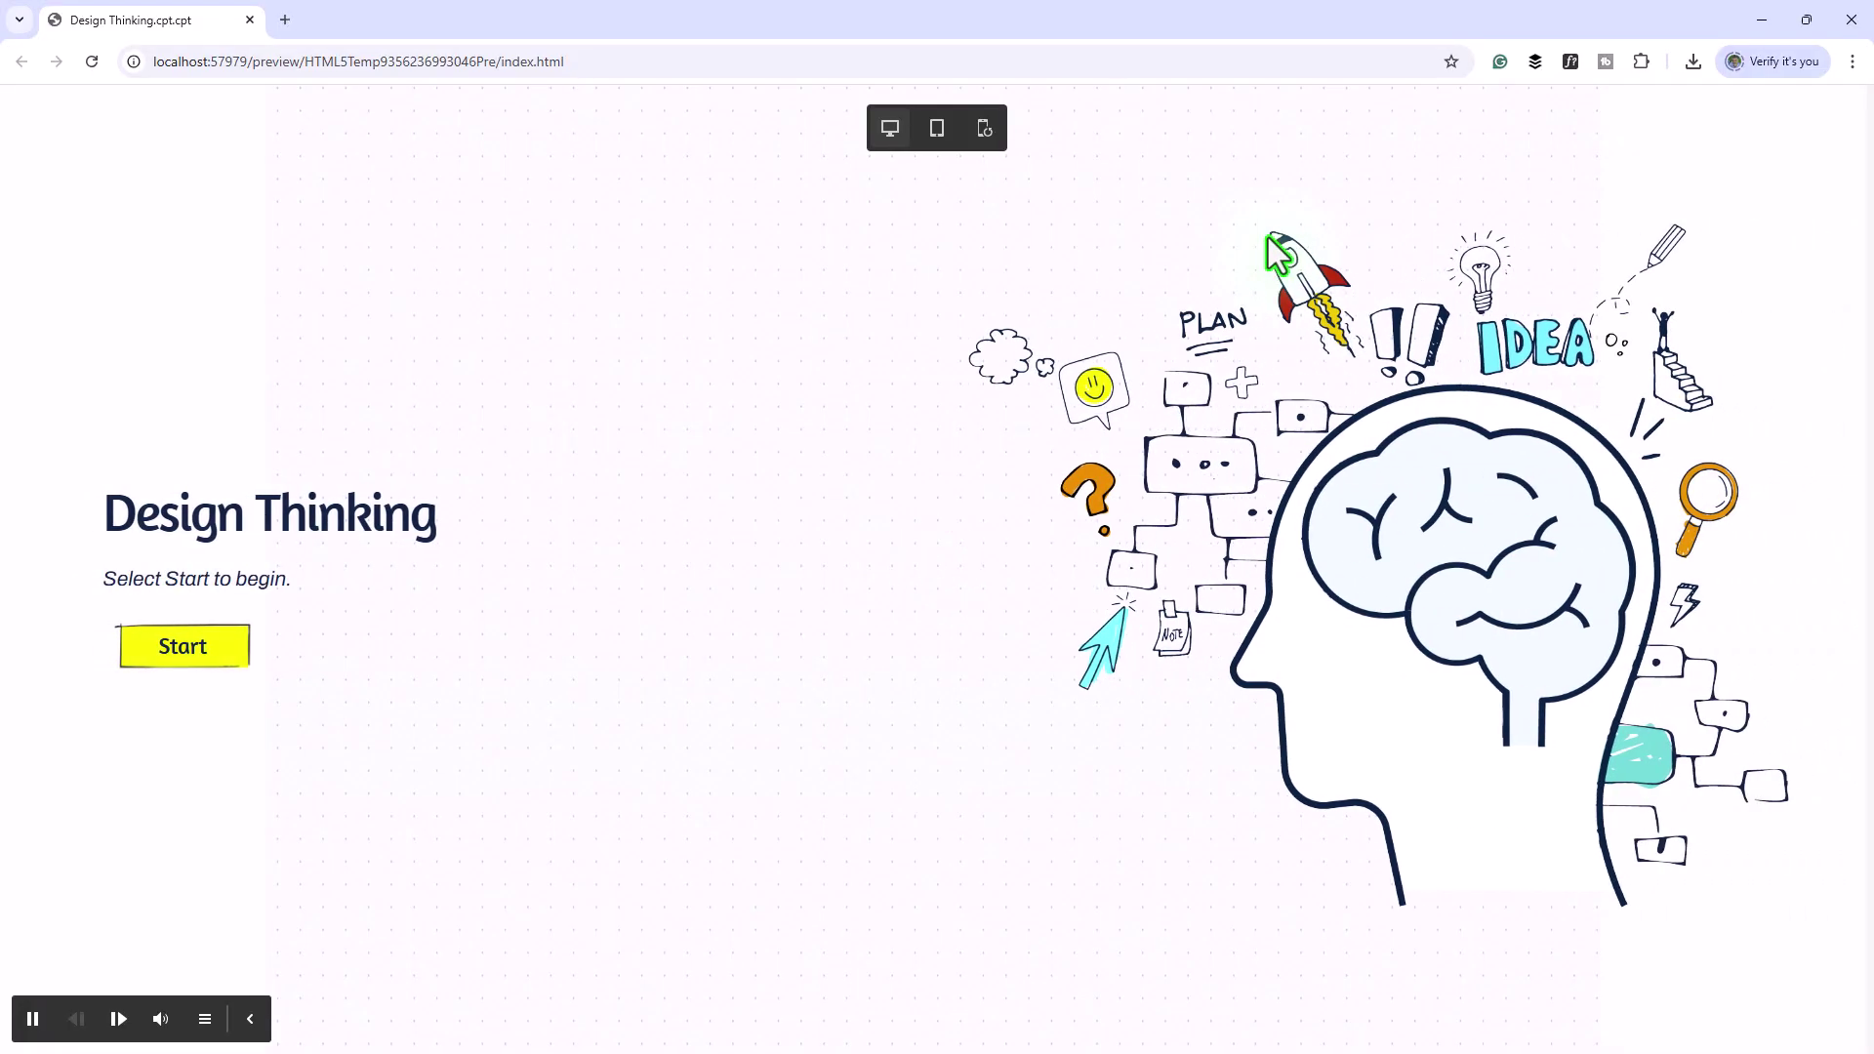
scroll(1068, 813, down, 1)
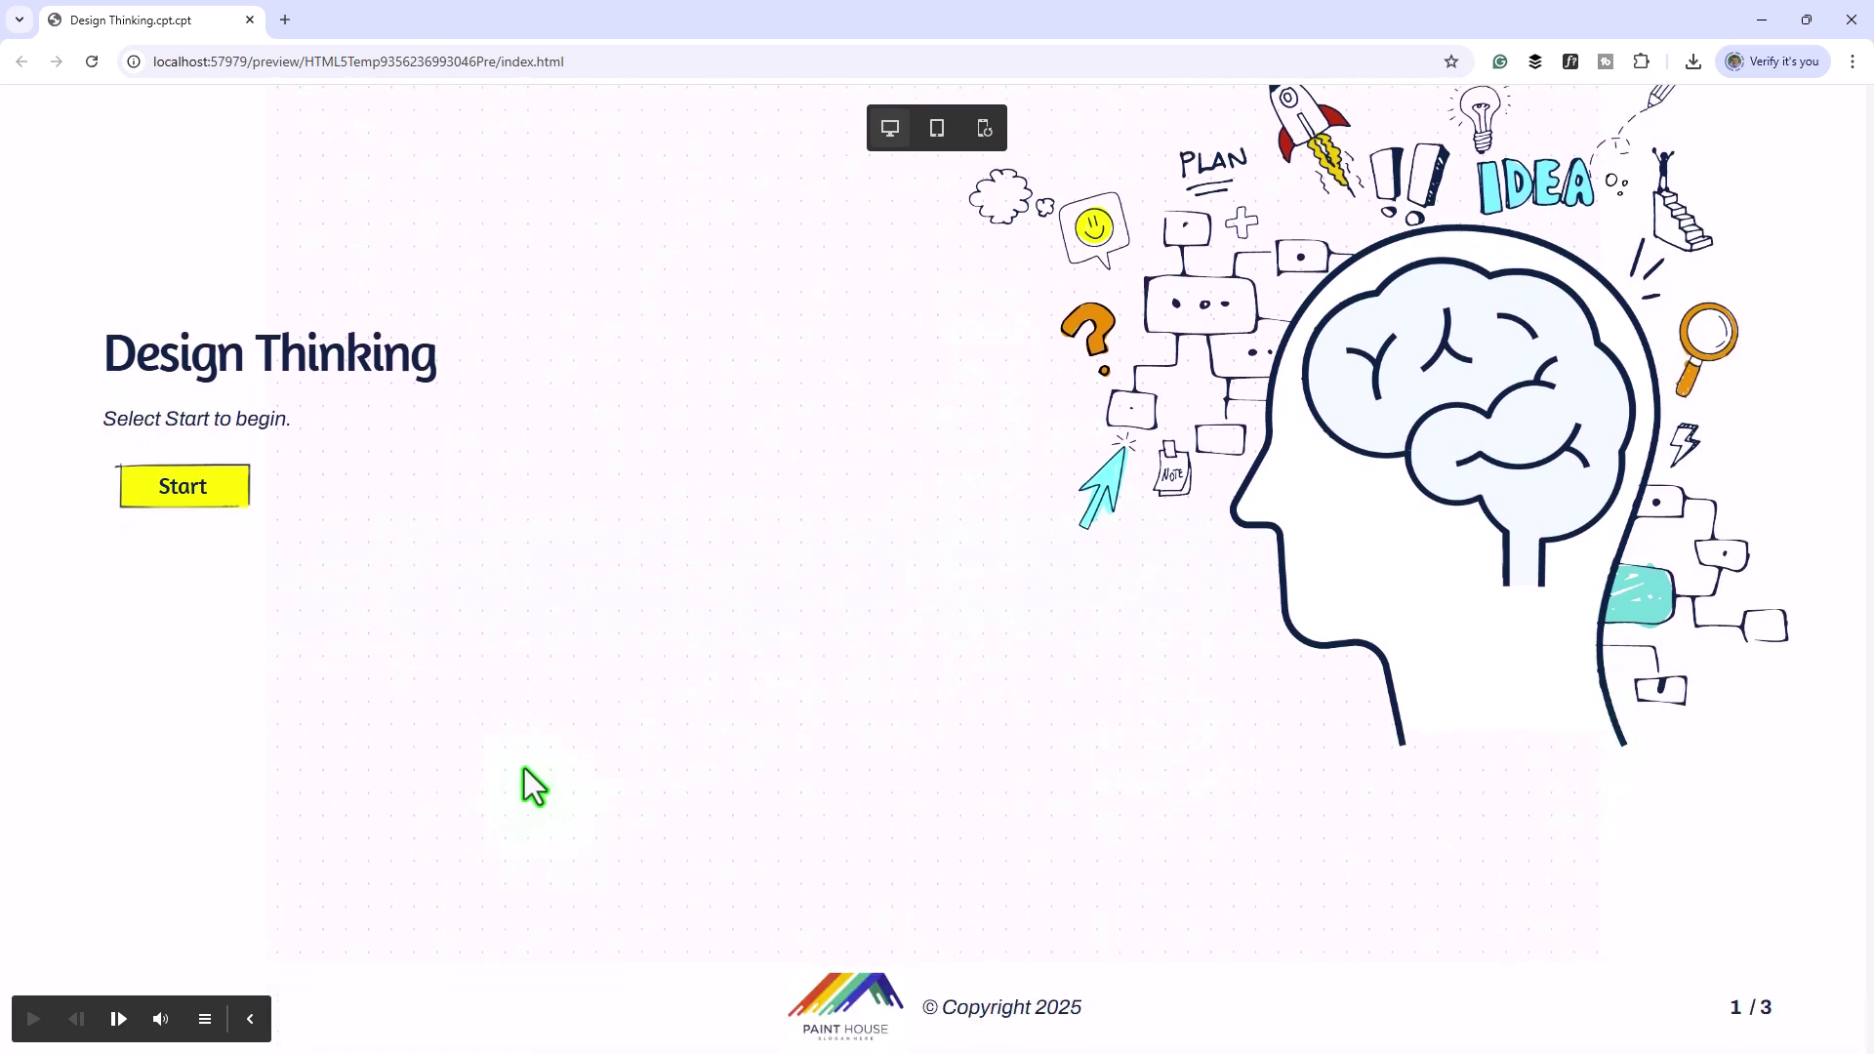
click(189, 495)
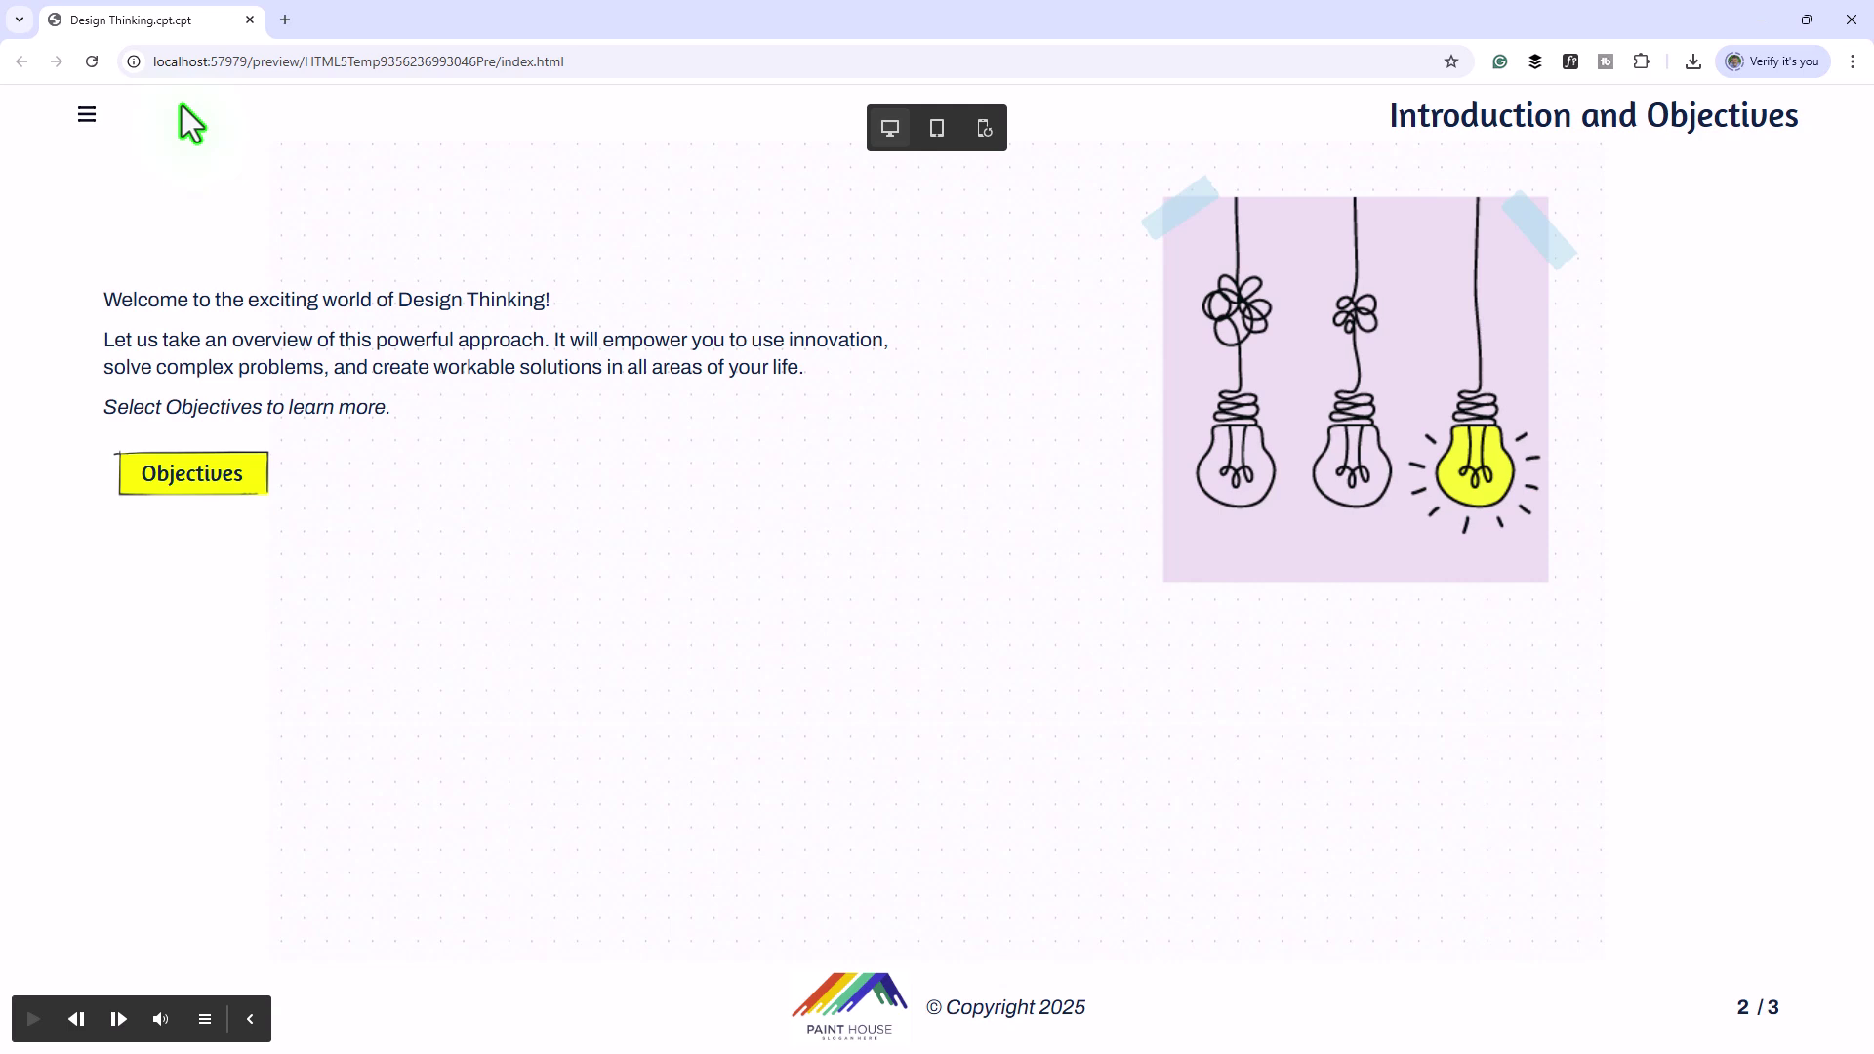
click(86, 116)
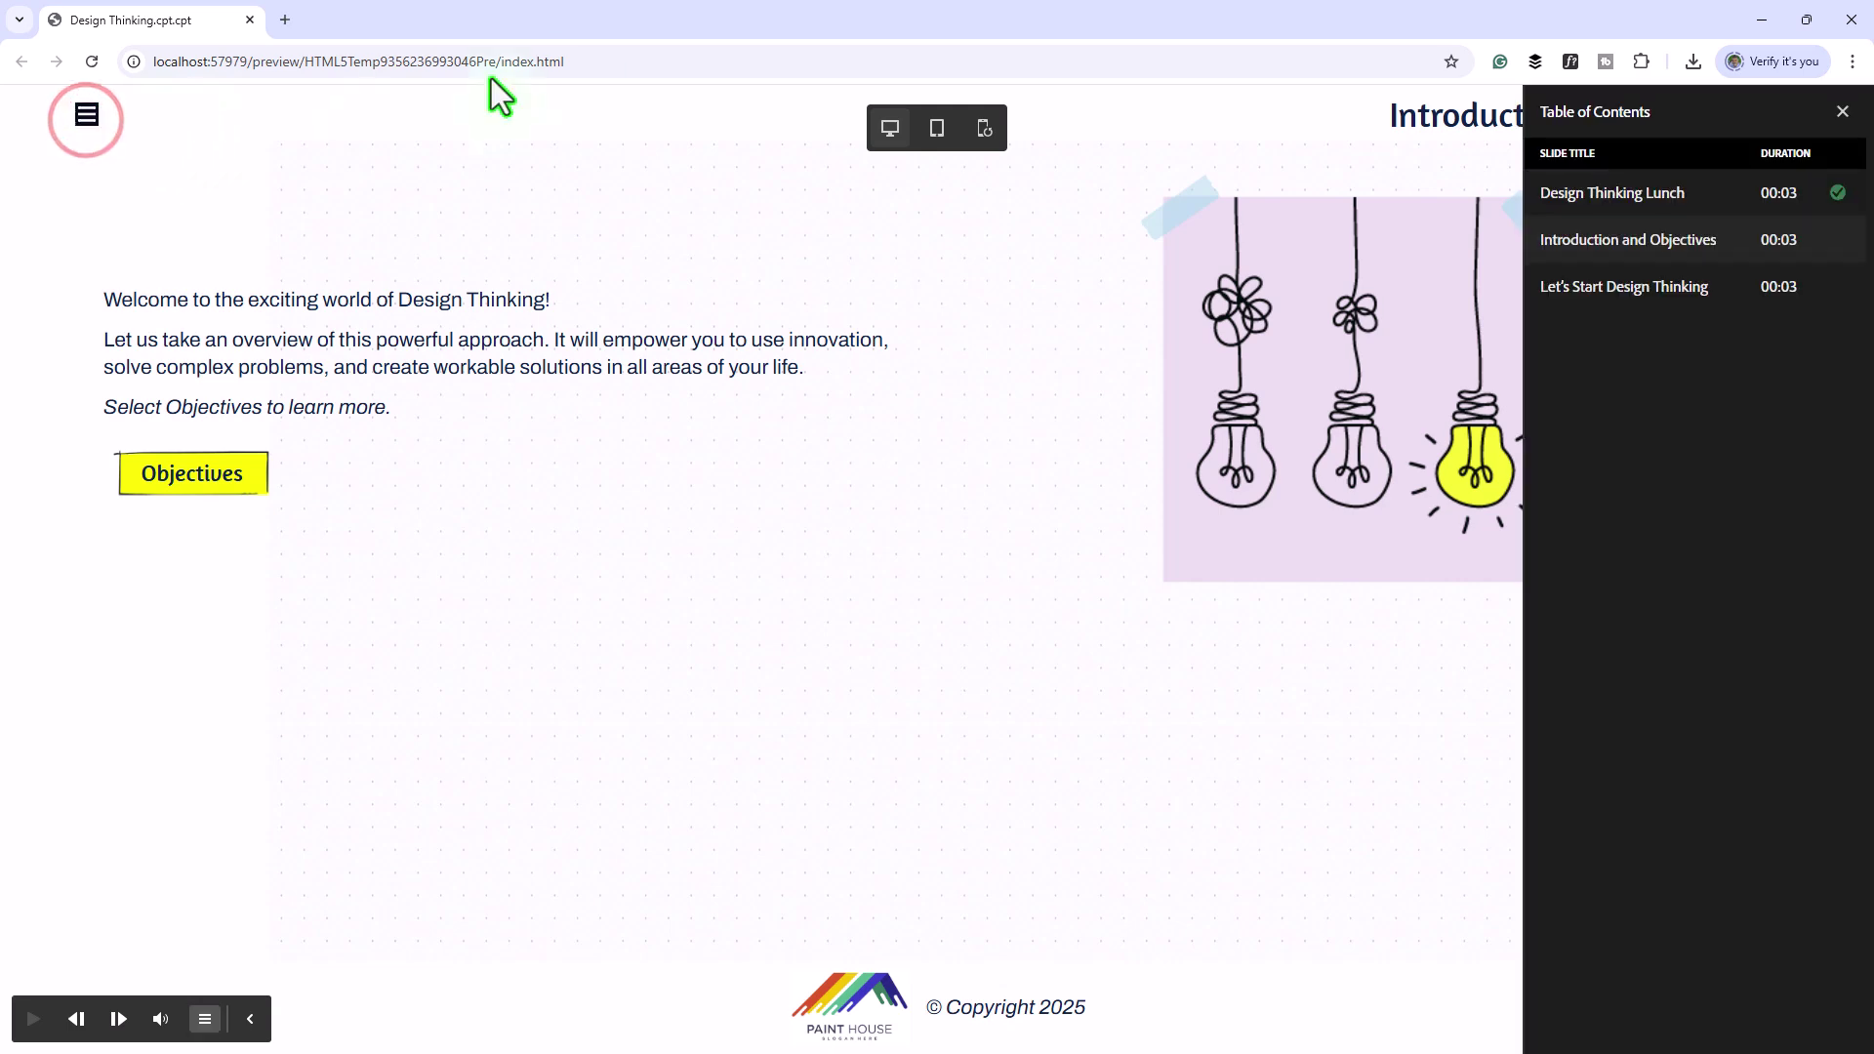
click(1843, 112)
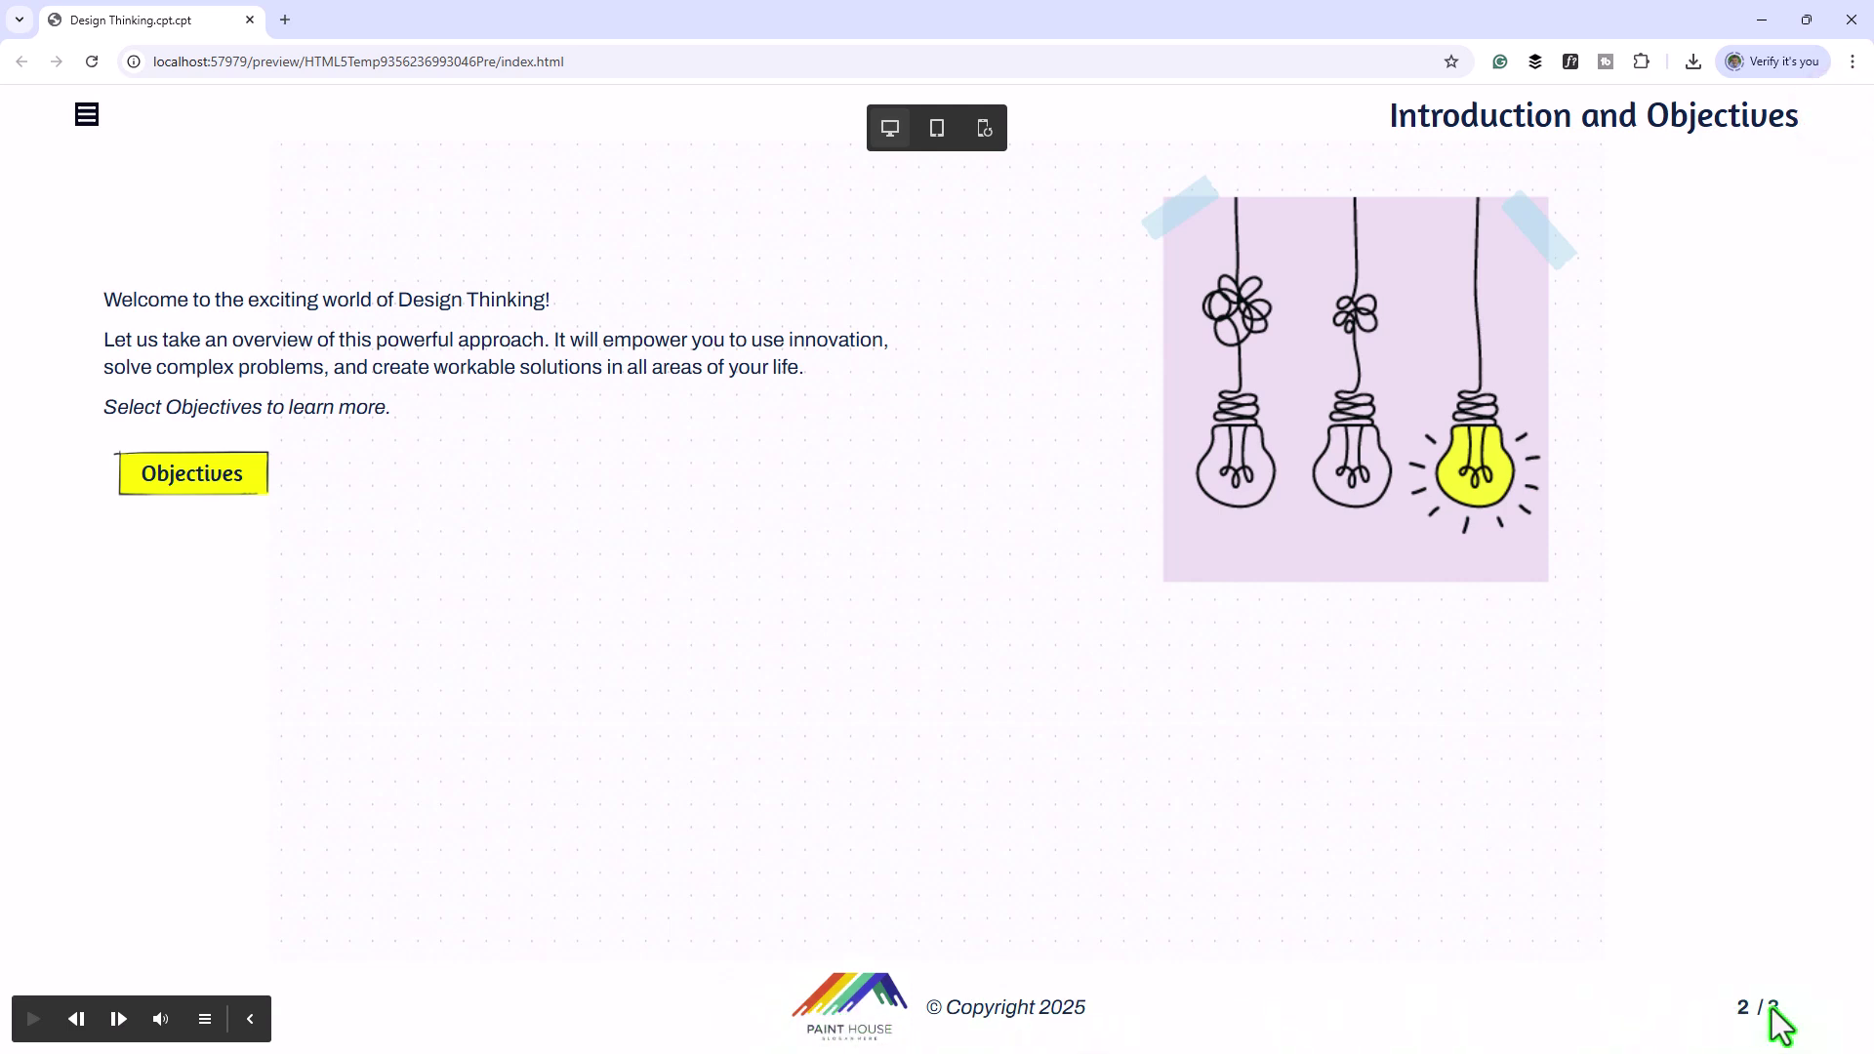
- Advance to slide 3 and view it in tablet, then mobile layout
click(119, 1018)
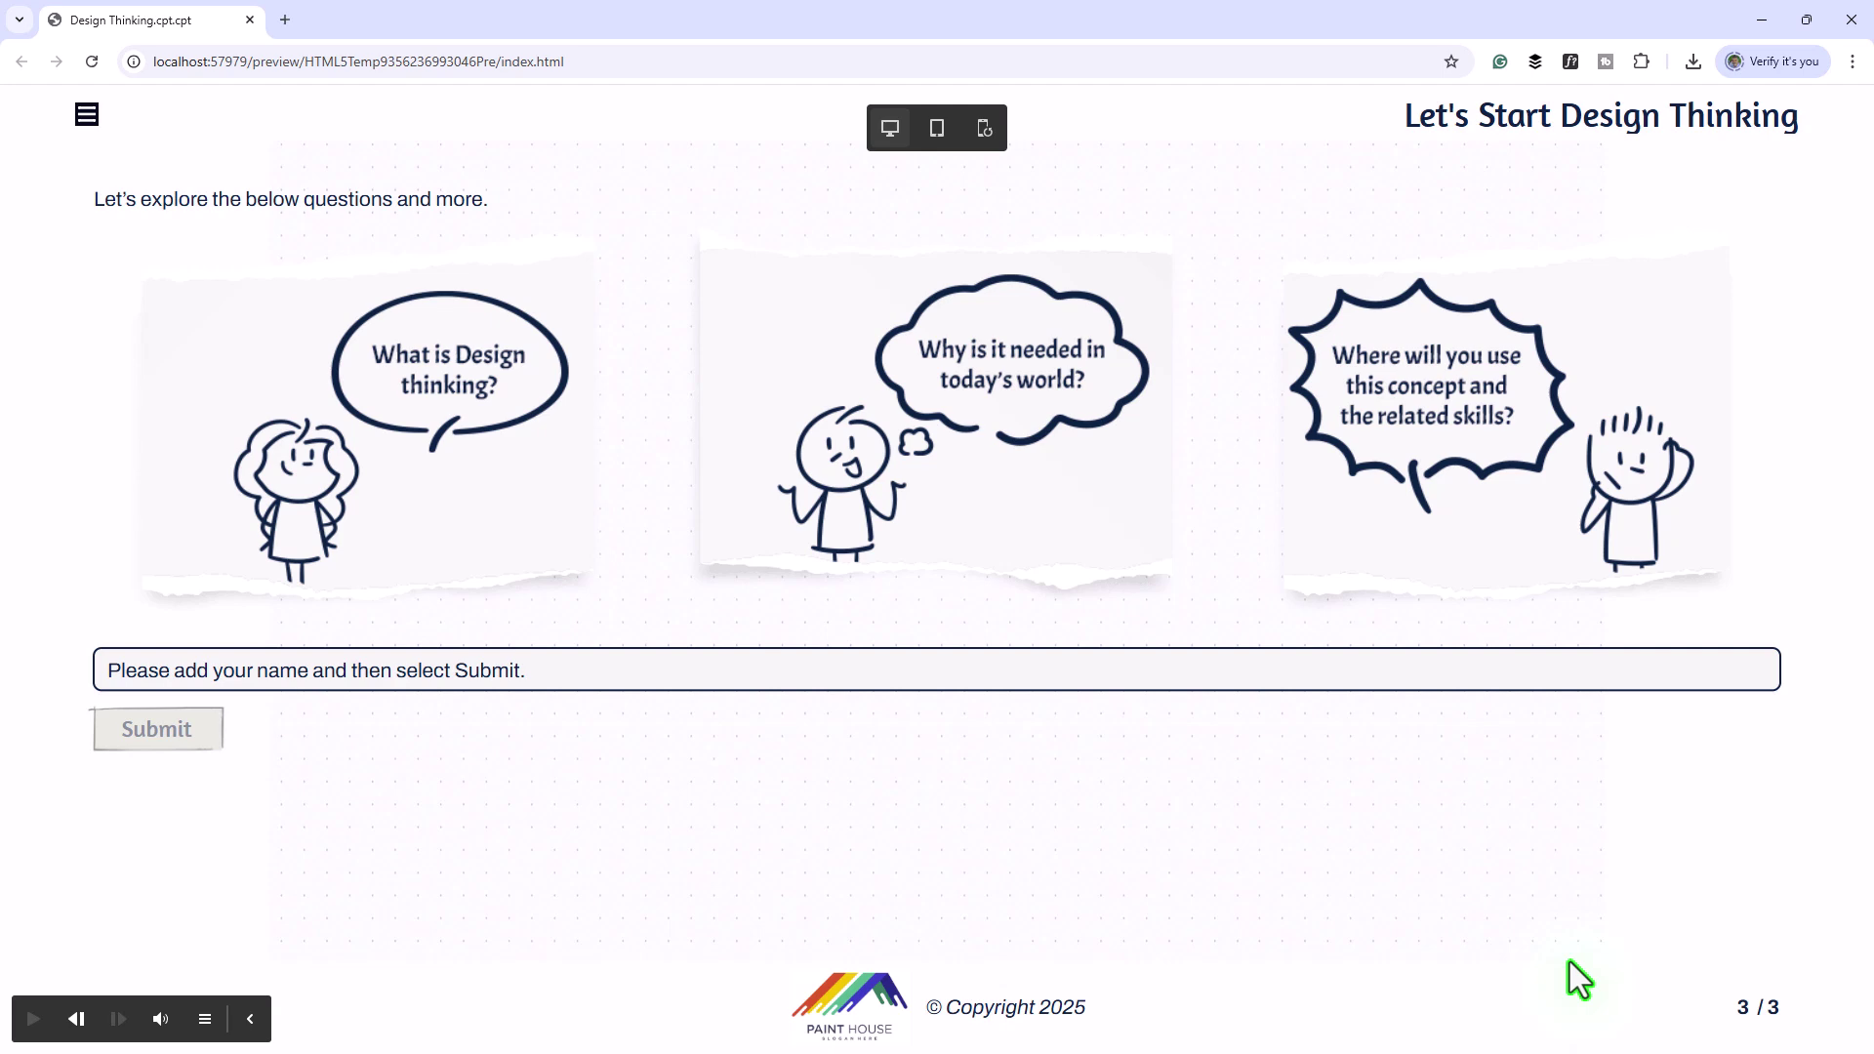
click(938, 130)
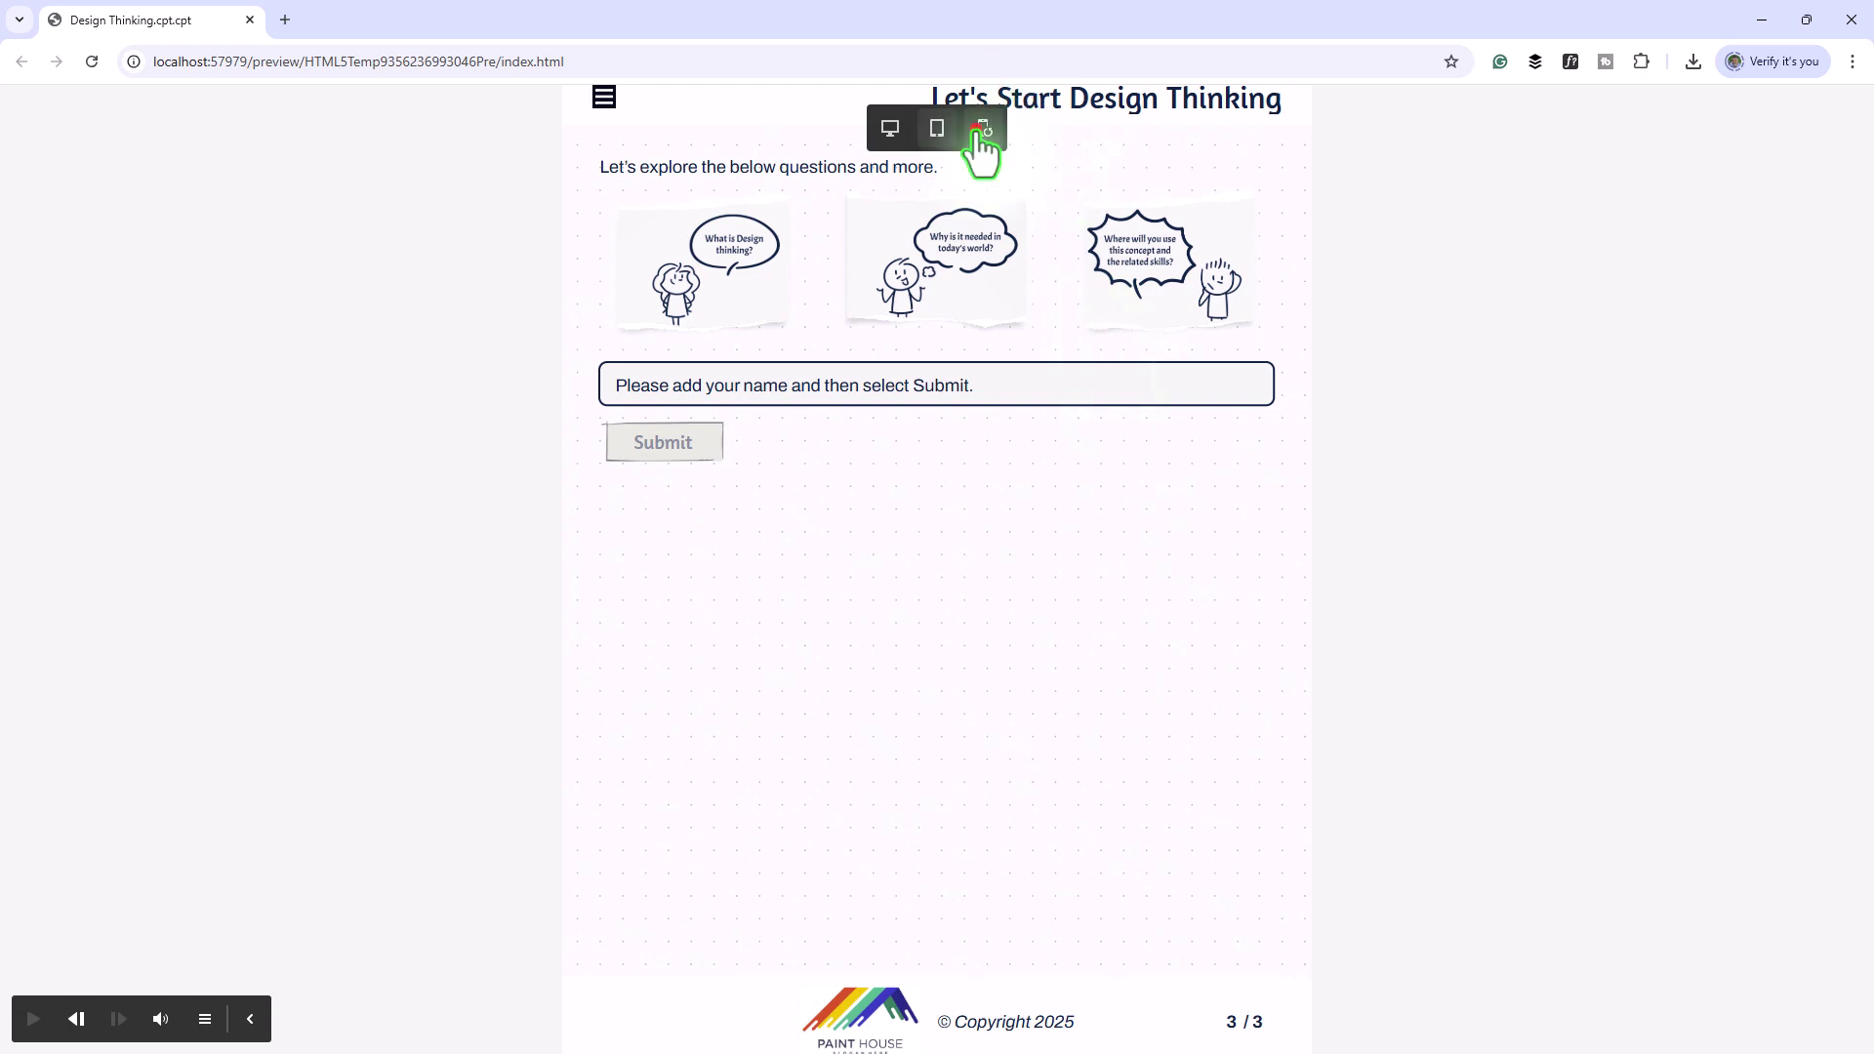
click(983, 129)
scroll(1025, 607, down, 5)
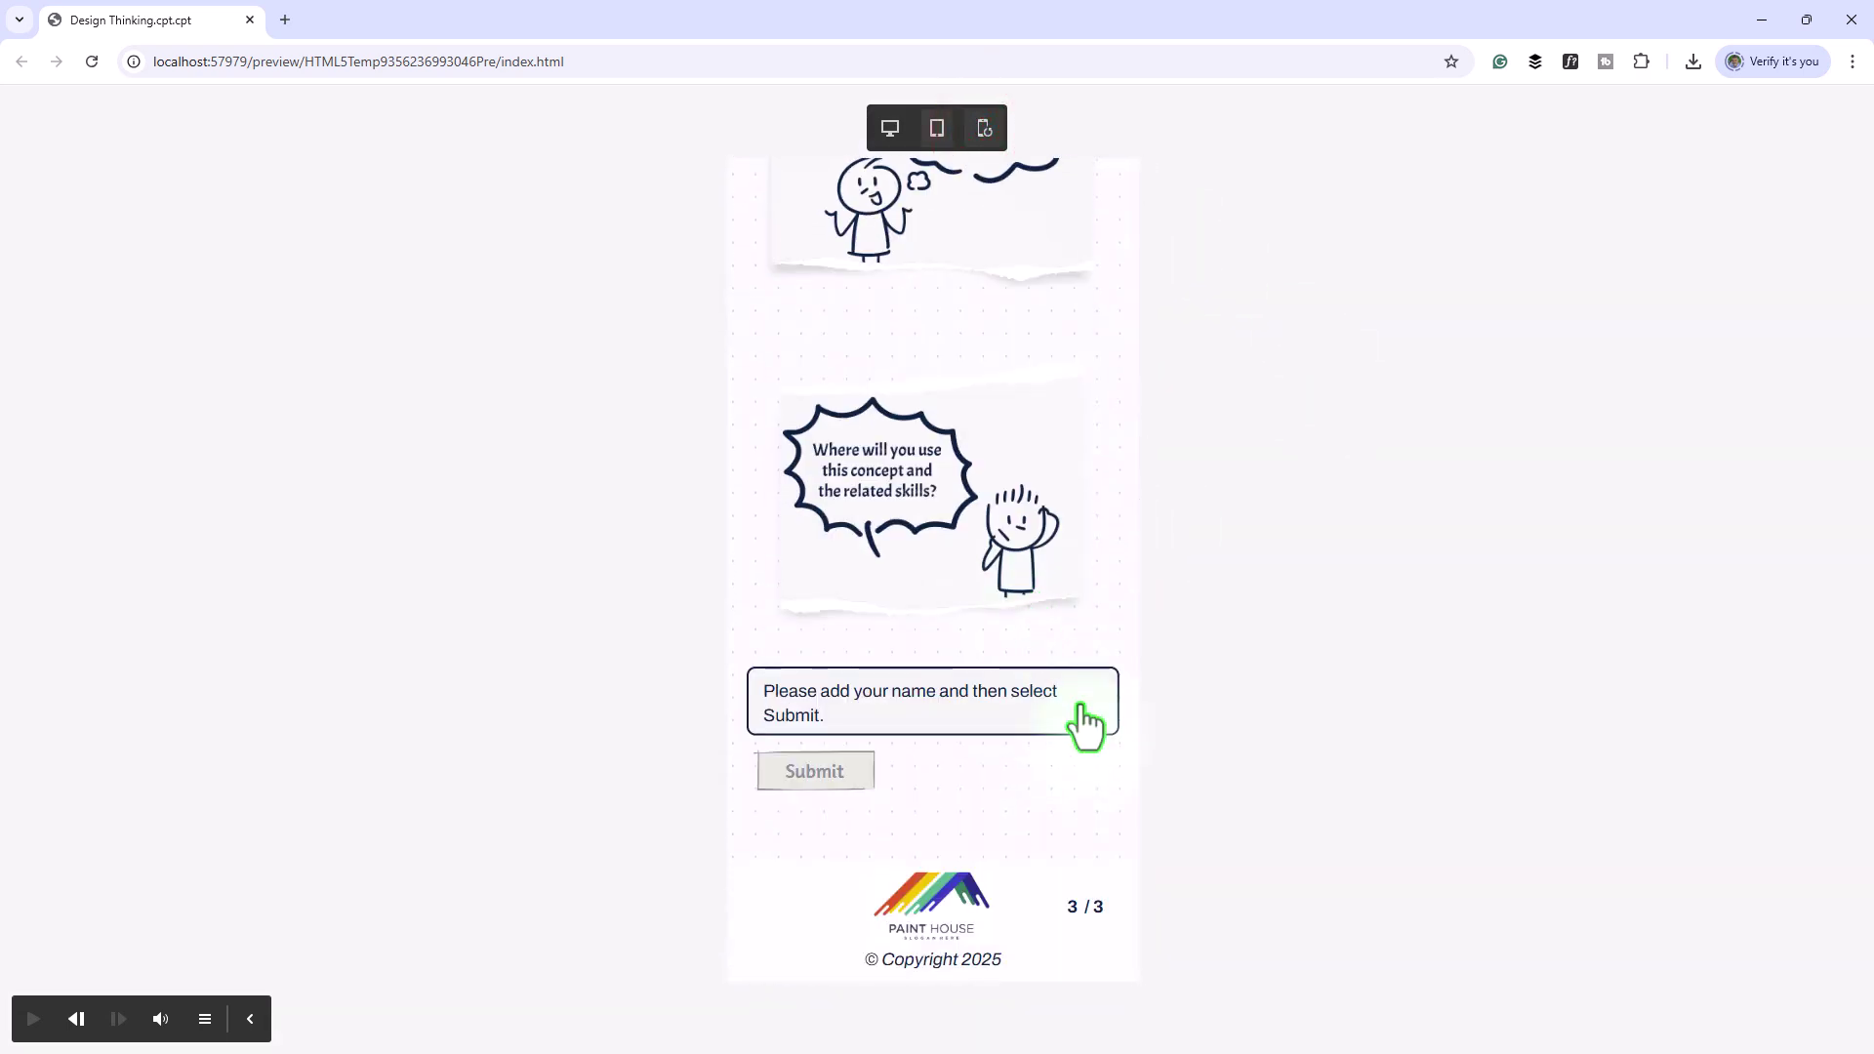
scroll(1086, 723, up, 5)
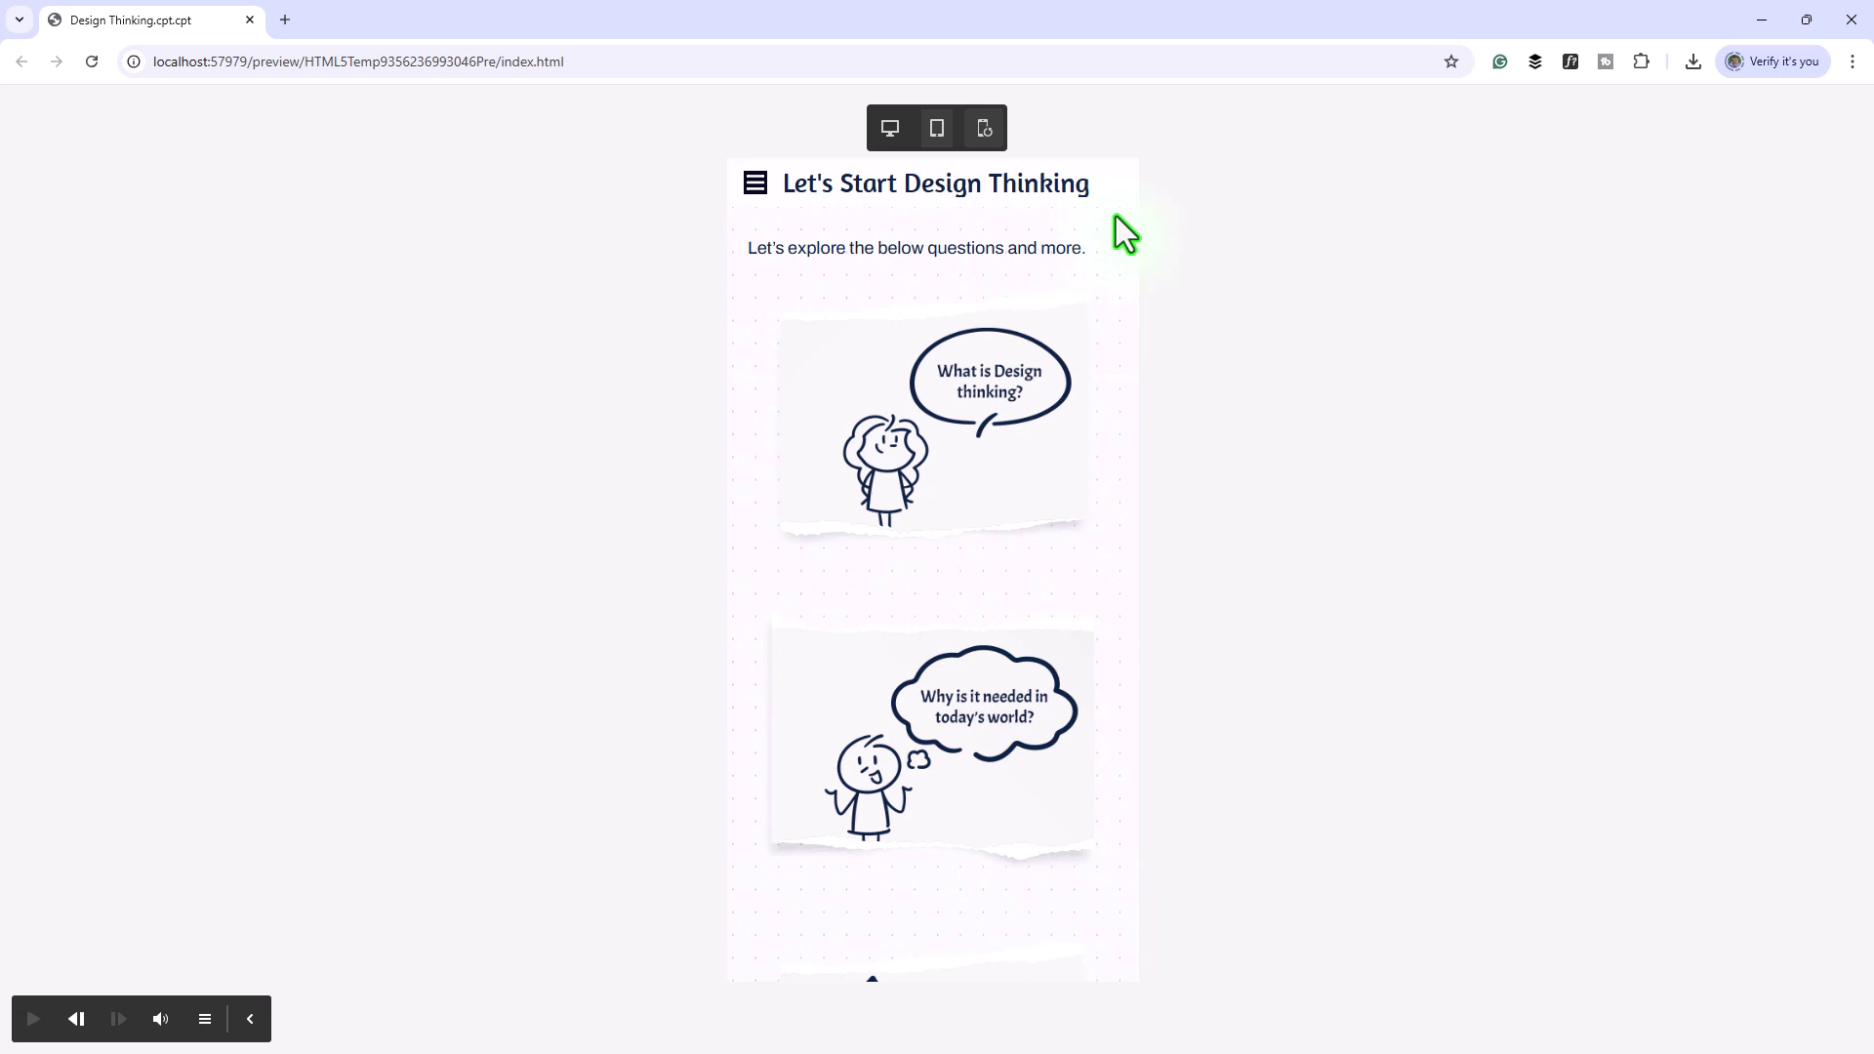